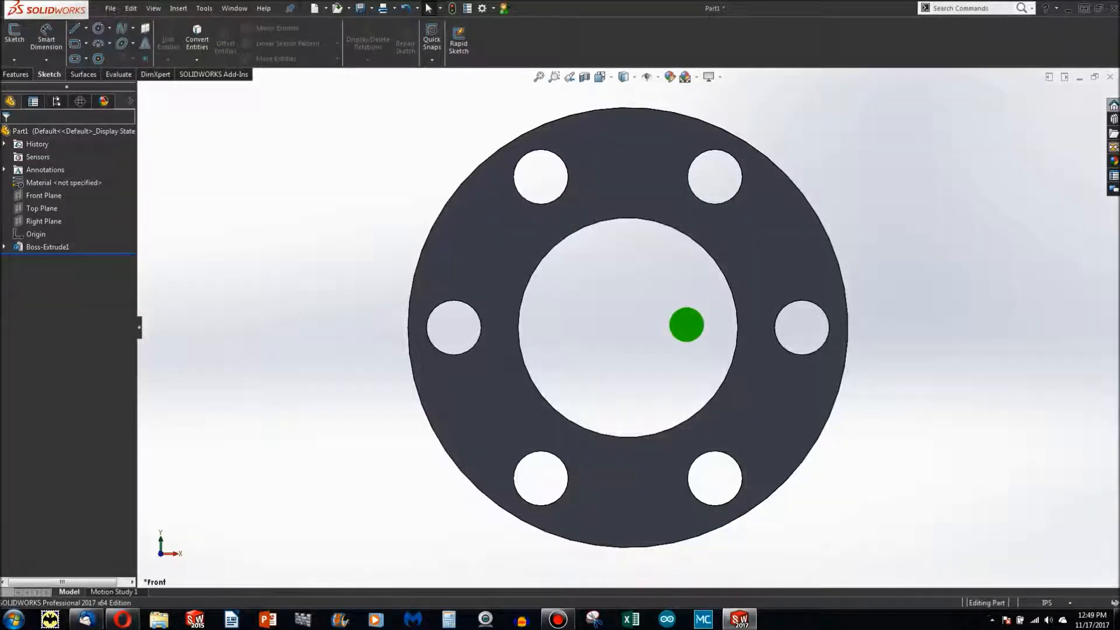
- Create a new part and open a circle sketch on the Top Plane
{"action": "middle_click_drag", "start_coordinate": [645, 300], "coordinate": [658, 342]}
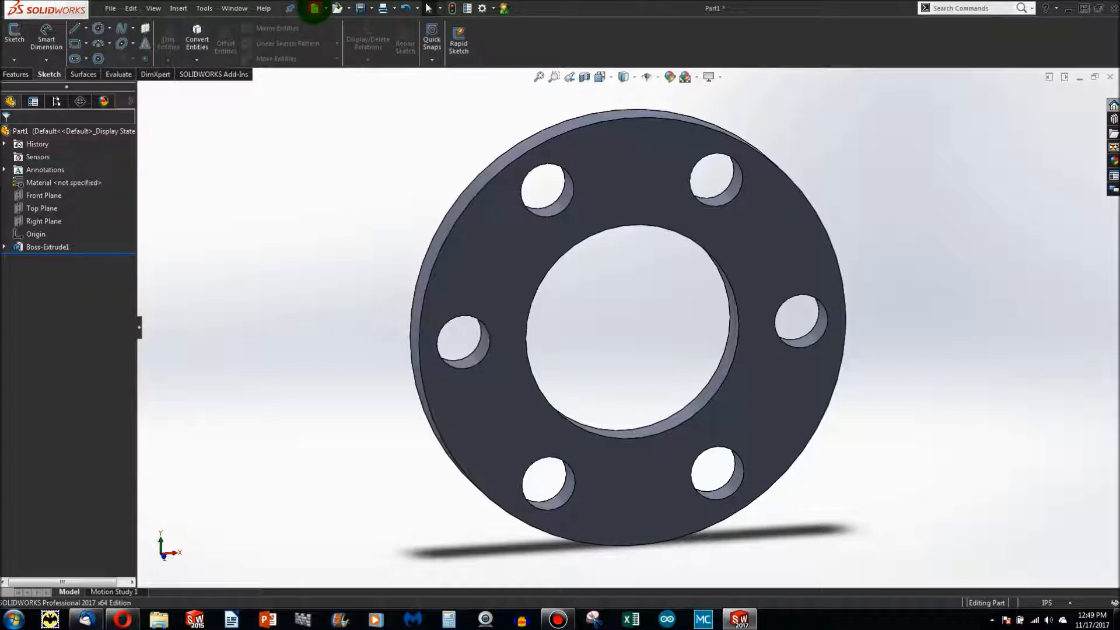
{"action": "left_click", "coordinate": [313, 7]}
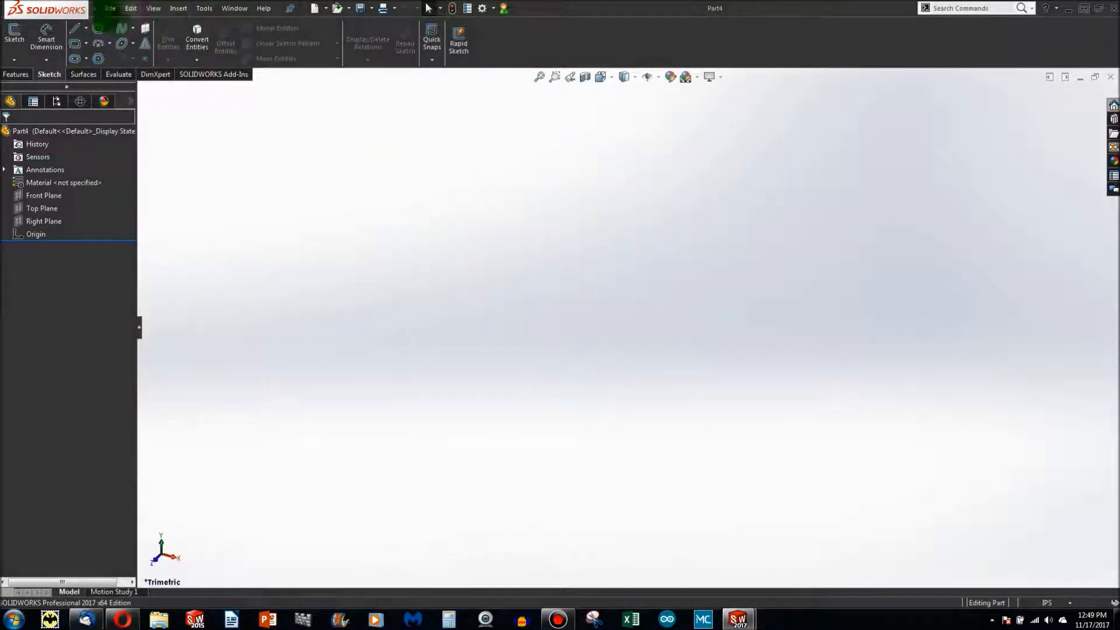
{"action": "left_click", "coordinate": [98, 28]}
{"action": "left_click", "coordinate": [515, 208]}
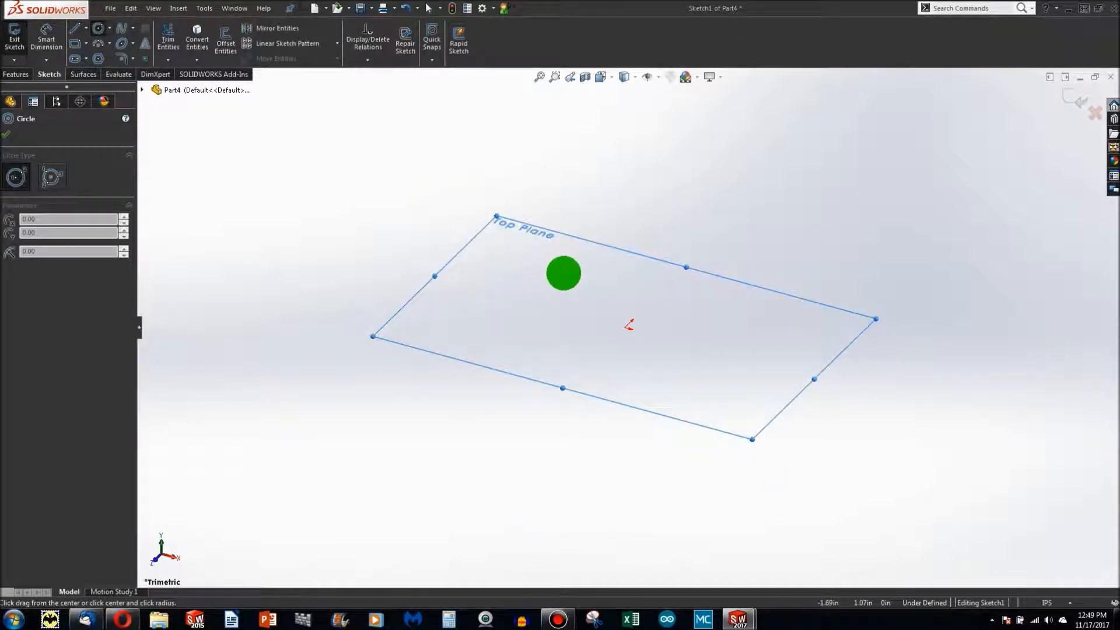
- Sketch three concentric circles centred on the origin, about 10.4 in, 7.0 in and 4.35 in in diameter
{"action": "left_click", "coordinate": [624, 327]}
{"action": "left_click", "coordinate": [943, 327]}
{"action": "left_click", "coordinate": [623, 327]}
{"action": "left_click", "coordinate": [835, 365]}
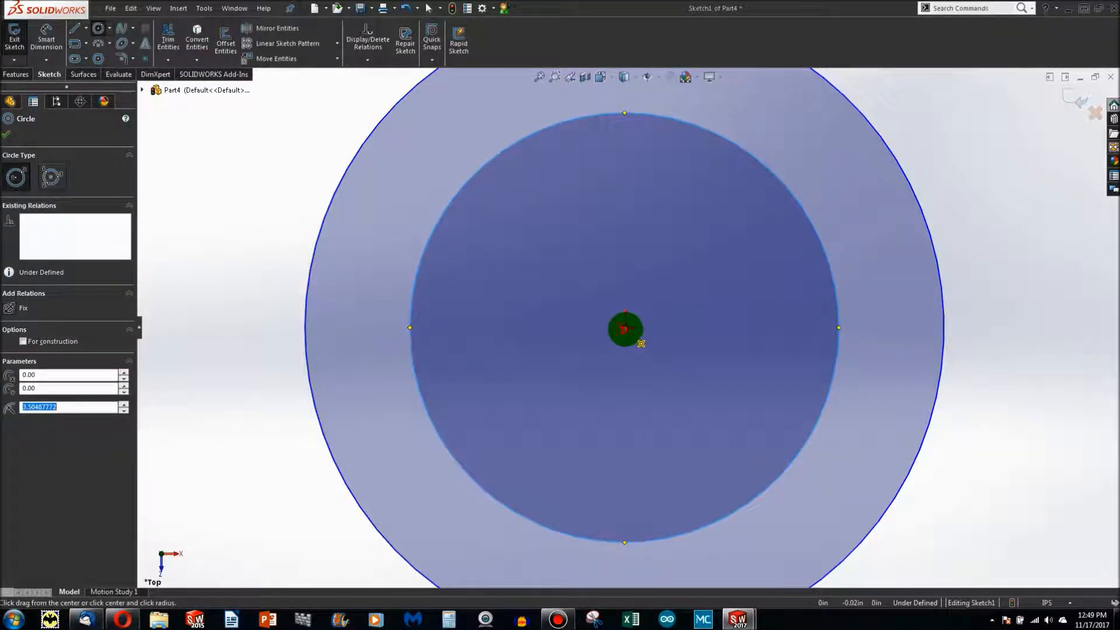
{"action": "left_click", "coordinate": [623, 327]}
{"action": "left_click", "coordinate": [749, 372]}
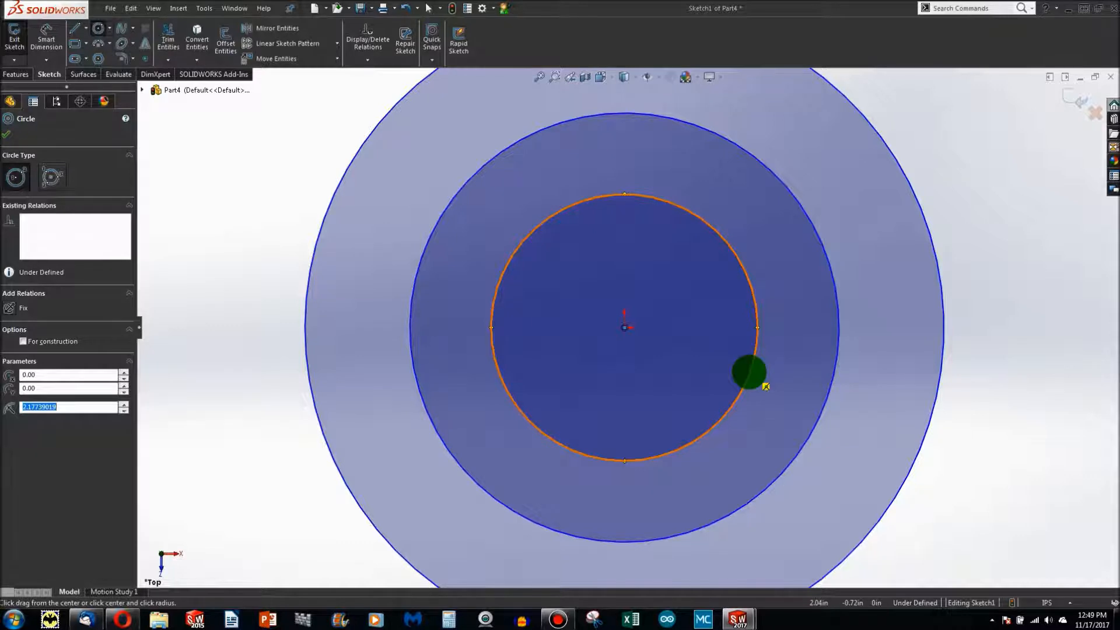
{"action": "key", "text": "Escape"}
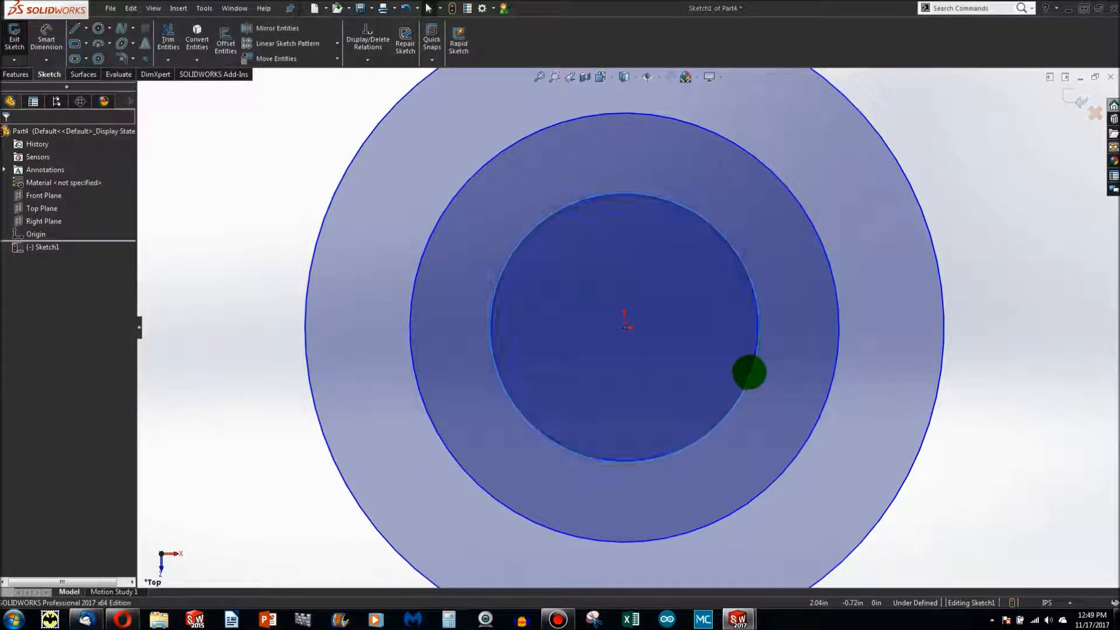
- Dimension the outermost circle's diameter to 6 in and the innermost circle's diameter to 3 in
{"action": "left_click", "coordinate": [46, 41]}
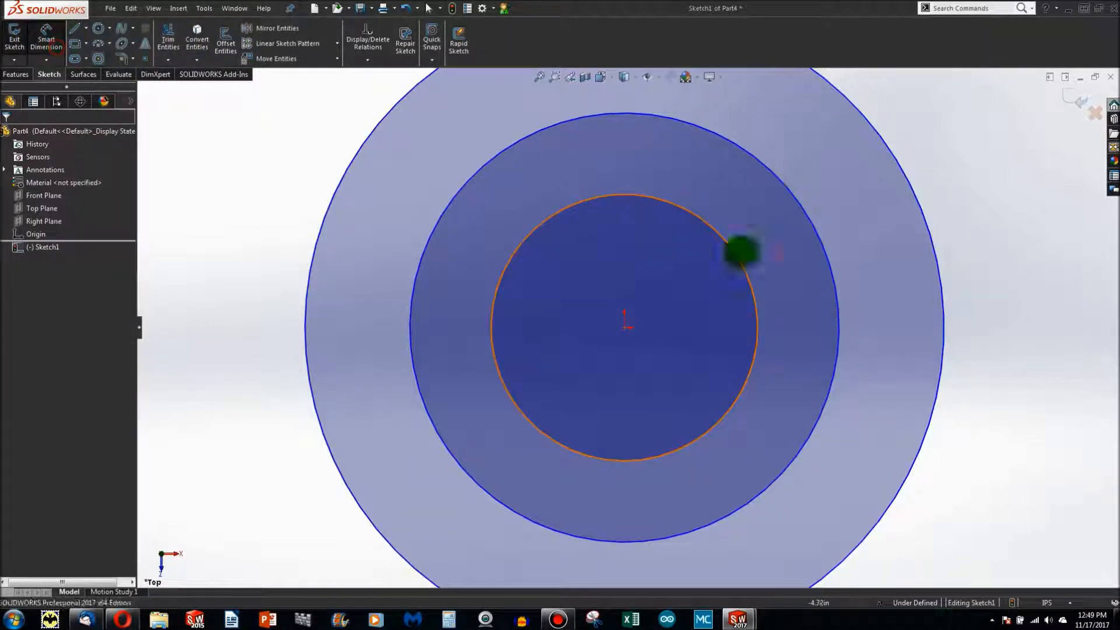
{"action": "left_click", "coordinate": [943, 312]}
{"action": "left_click", "coordinate": [1012, 321]}
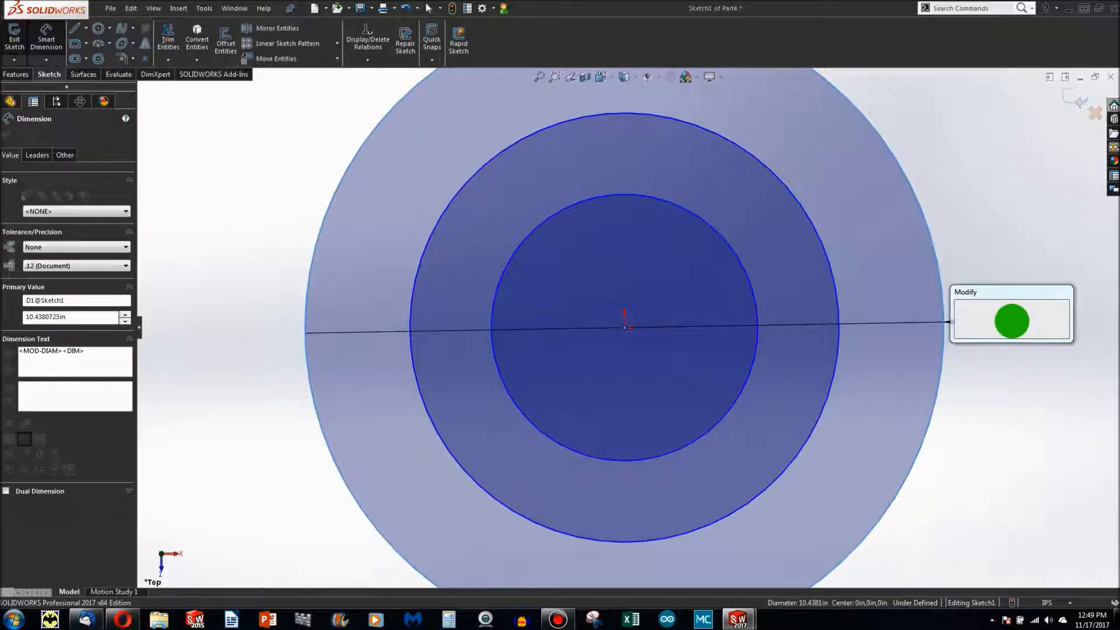
{"action": "type", "text": "6"}
{"action": "key", "text": "Return"}
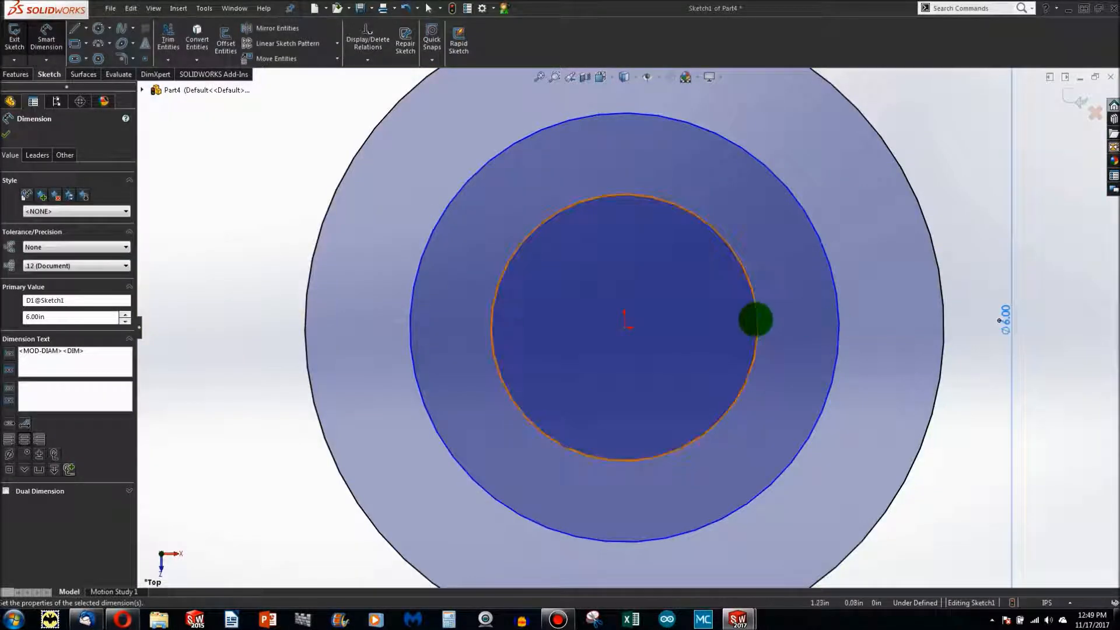
{"action": "left_click", "coordinate": [756, 319]}
{"action": "left_click", "coordinate": [983, 319]}
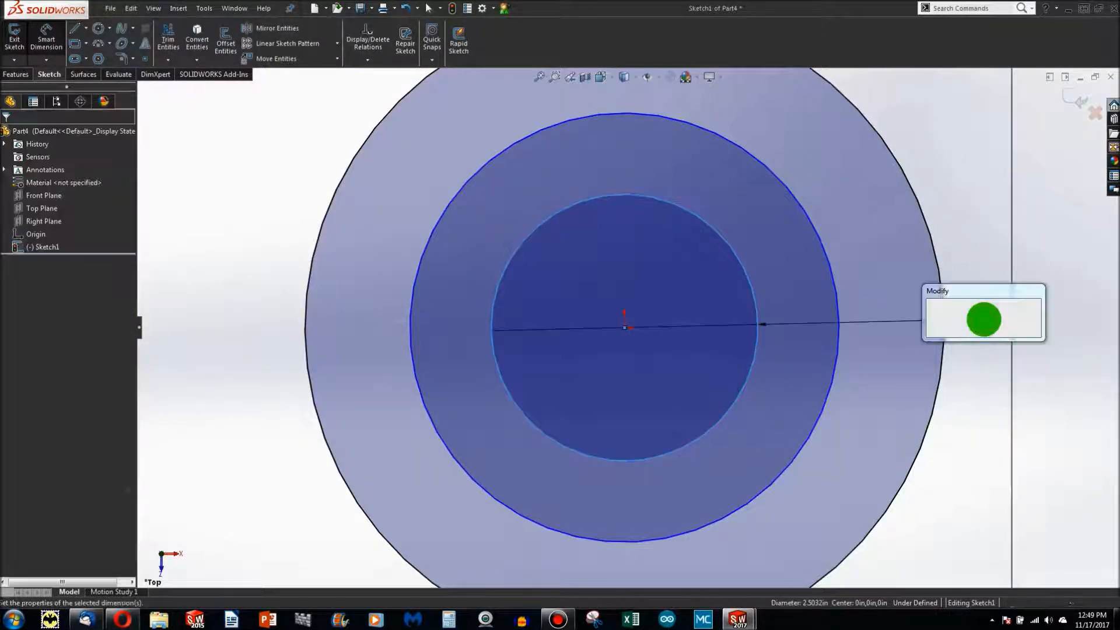
{"action": "type", "text": "3"}
{"action": "key", "text": "Return"}
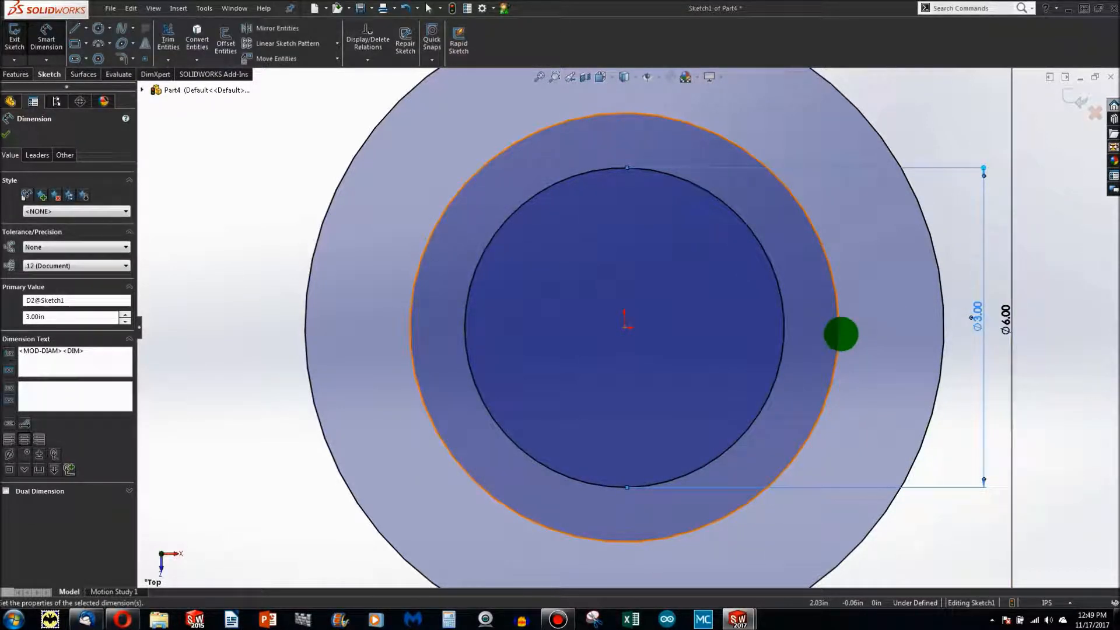
- Dimension the middle circle's diameter to 4.75 in
{"action": "left_click", "coordinate": [841, 333]}
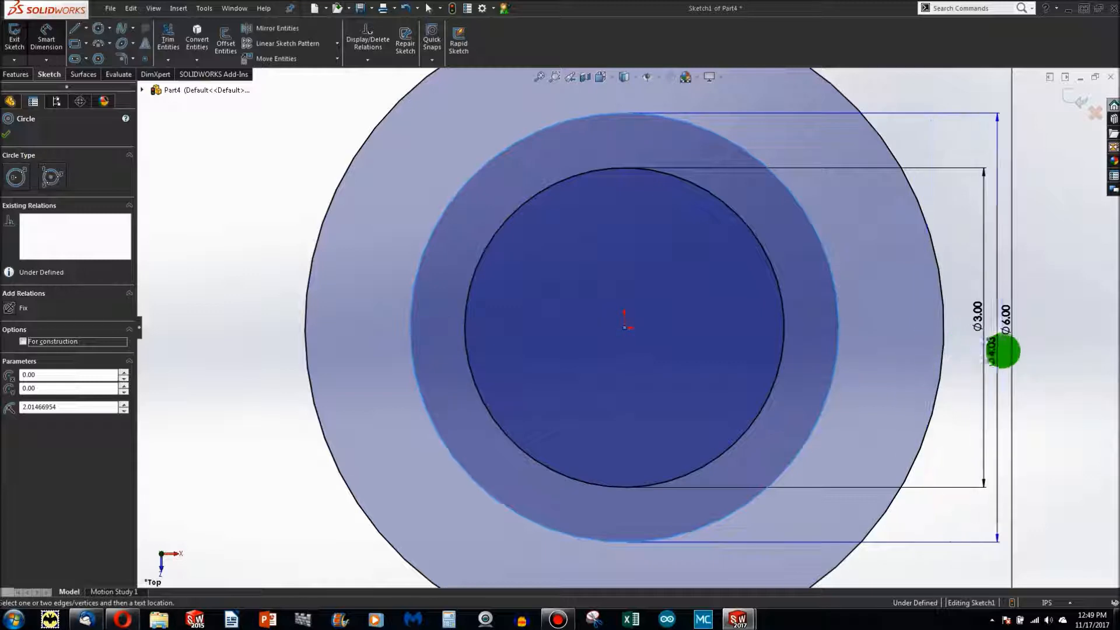
{"action": "left_click", "coordinate": [997, 344]}
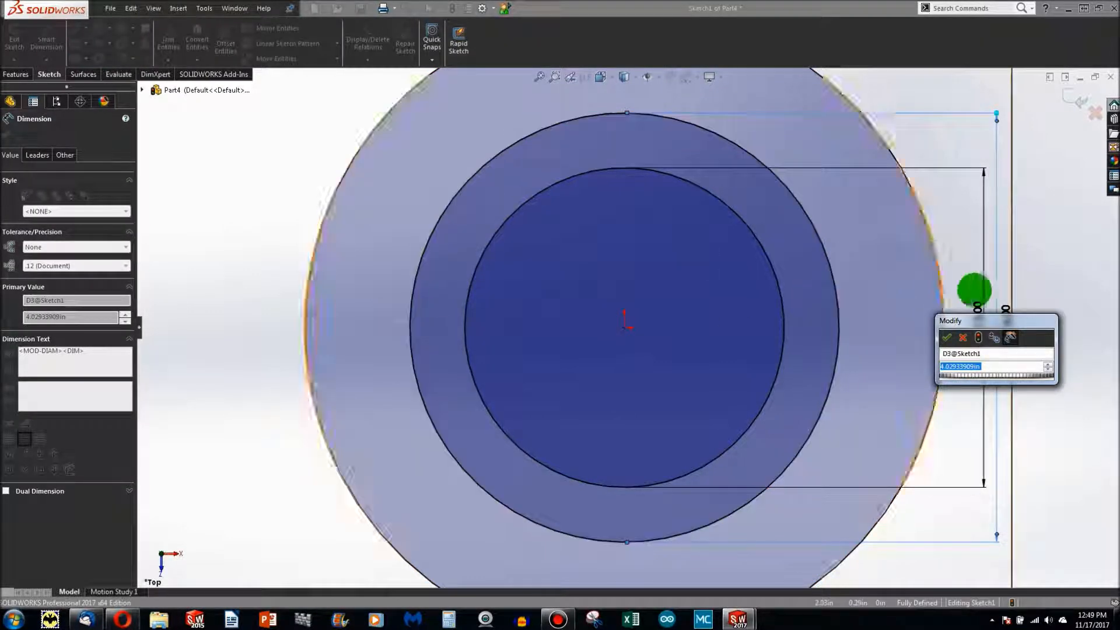
{"action": "type", "text": "4.75"}
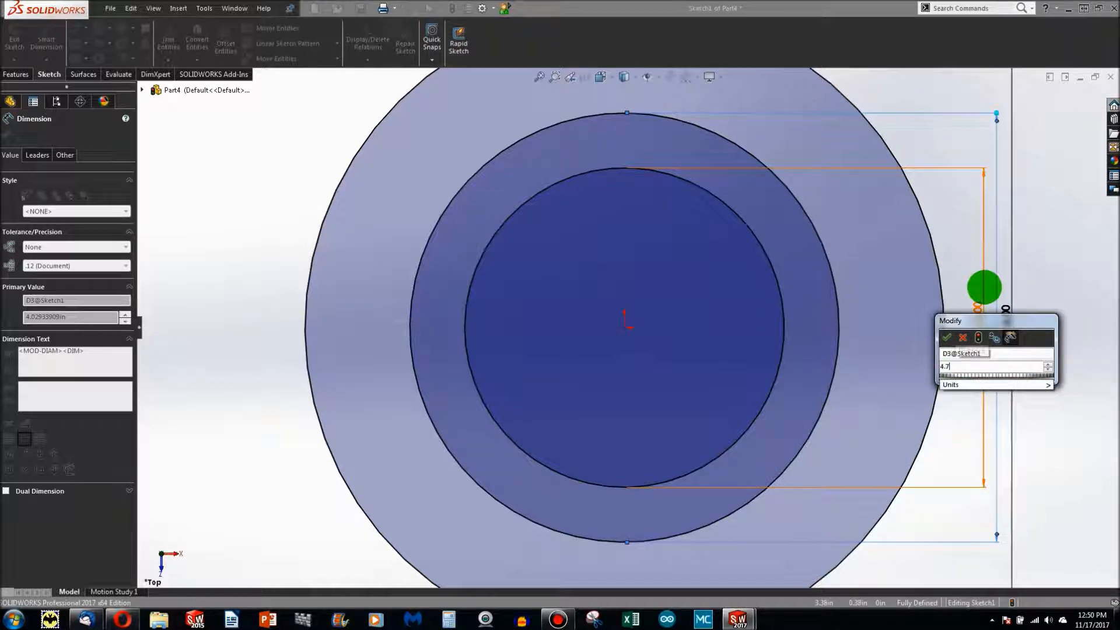
{"action": "key", "text": "Return"}
{"action": "scroll", "coordinate": [945, 303], "scroll_direction": "up", "scroll_amount": 3}
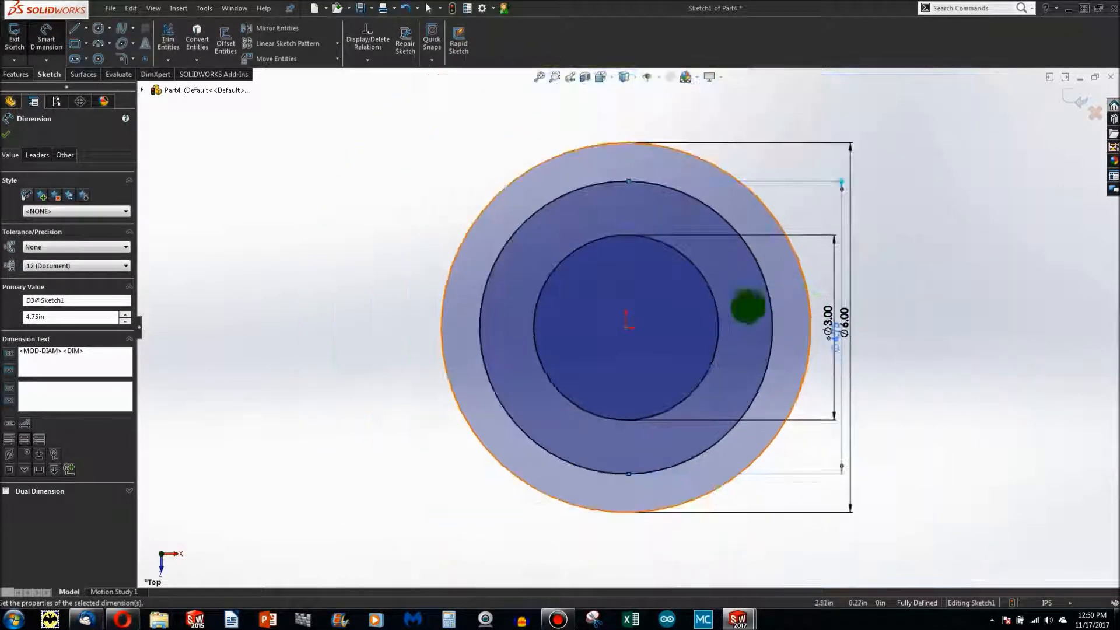
{"action": "scroll", "coordinate": [734, 304], "scroll_direction": "down", "scroll_amount": 4}
{"action": "key", "text": "Escape"}
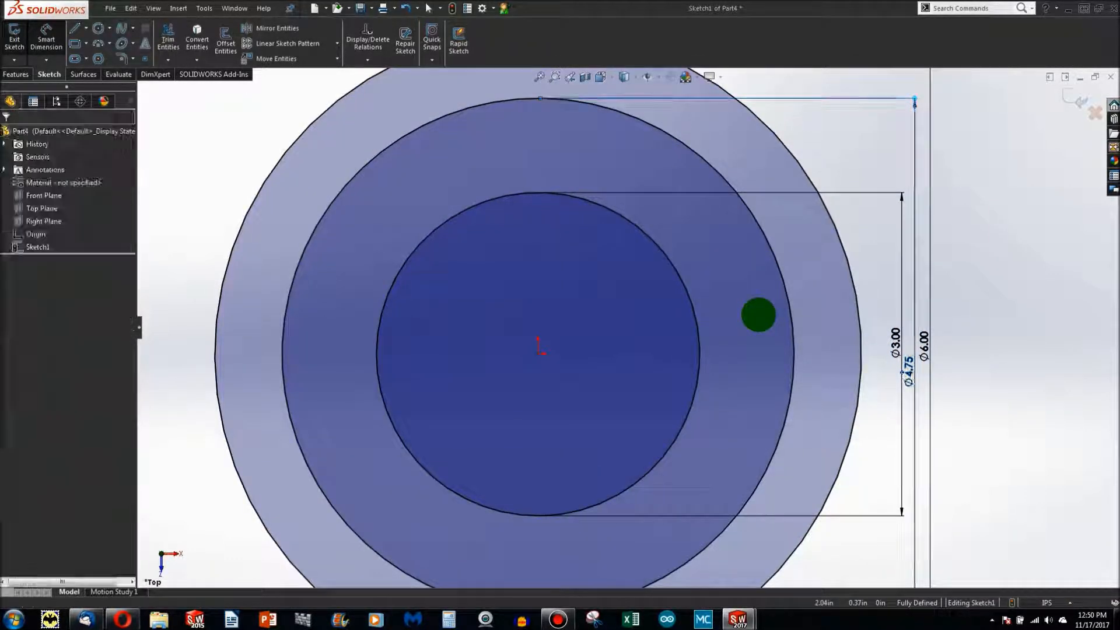
- Convert the 4.75 in middle circle to construction geometry
{"action": "left_click", "coordinate": [782, 302]}
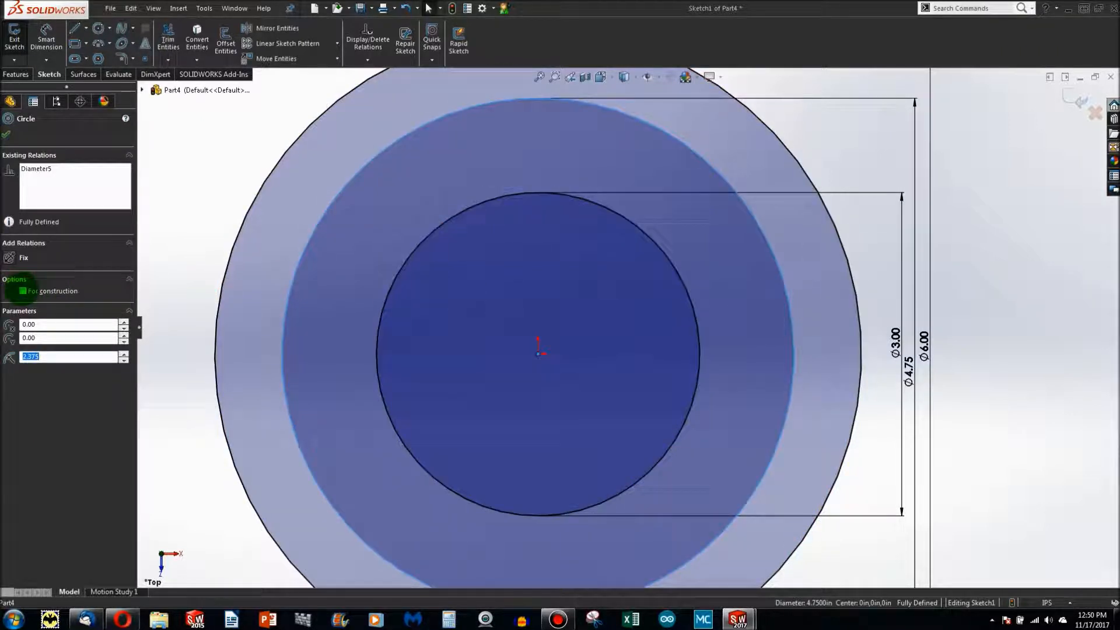
{"action": "left_click", "coordinate": [22, 290]}
{"action": "key", "text": "Escape"}
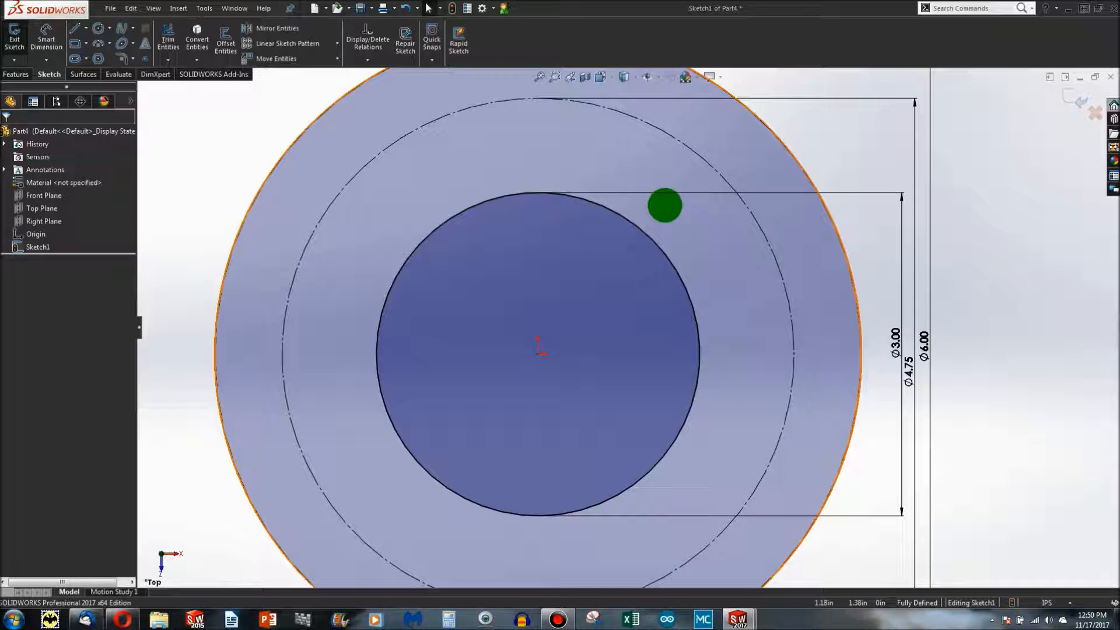
- Sketch a bolt-hole circle about 0.55 in in diameter, centred on the right quadrant of the construction circle
{"action": "left_click", "coordinate": [98, 27]}
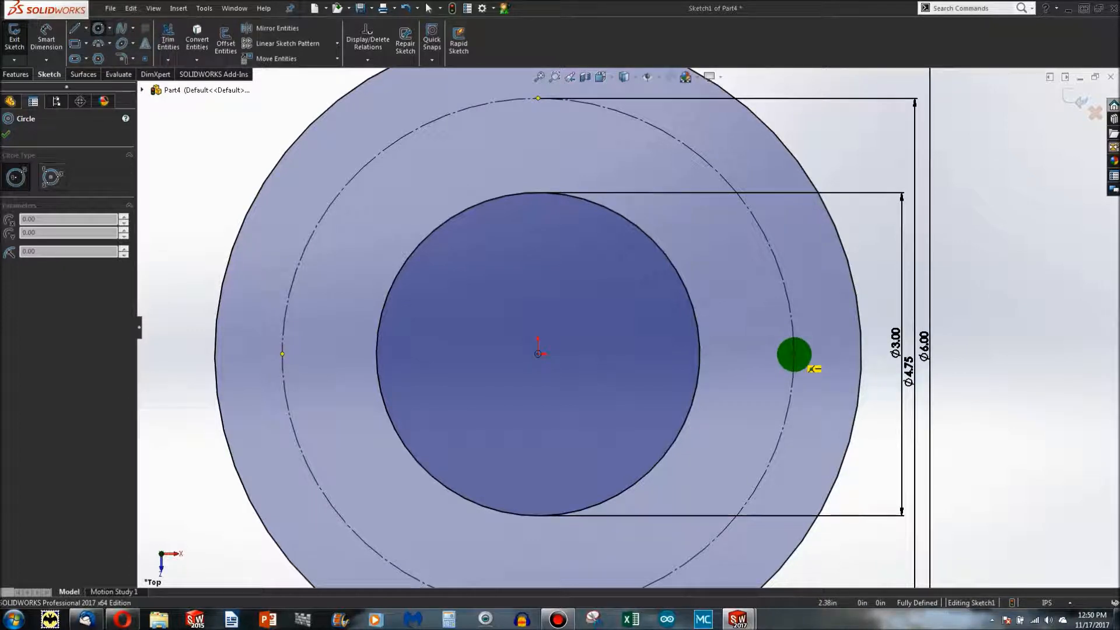
{"action": "left_click", "coordinate": [794, 354]}
{"action": "left_click", "coordinate": [816, 370]}
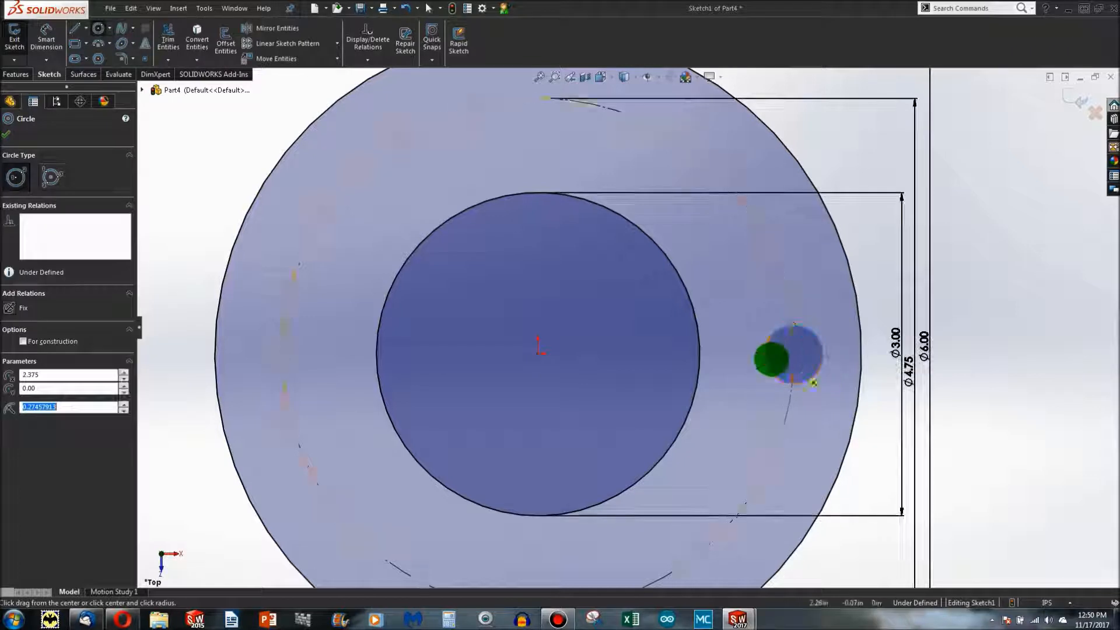
{"action": "key", "text": "Escape"}
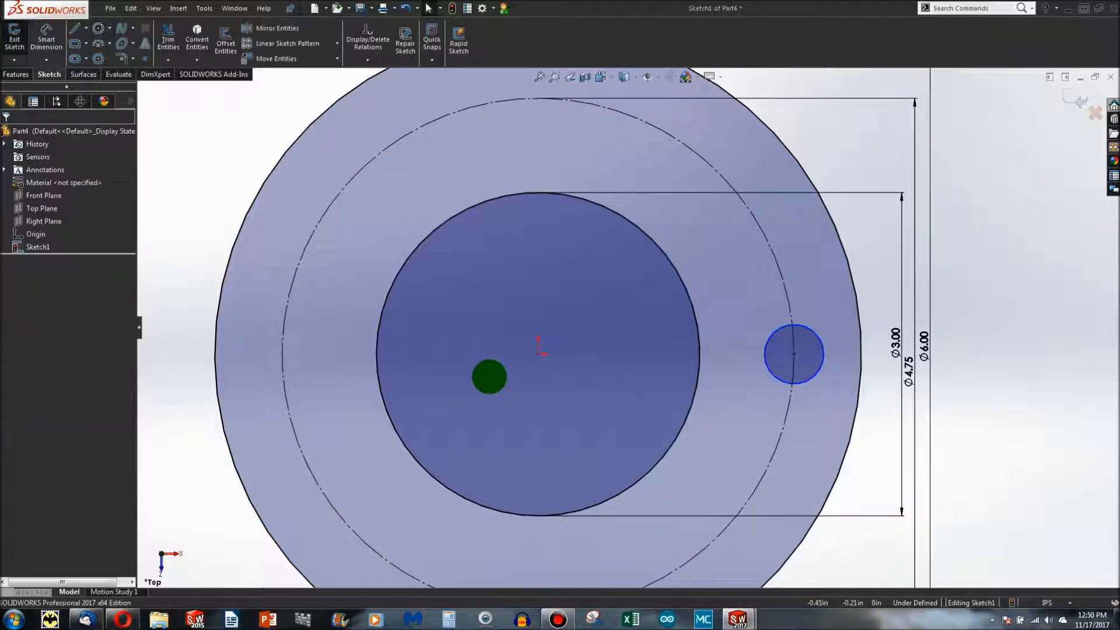
- Dimension the bolt-hole circle's diameter to 0.5 in
{"action": "left_click", "coordinate": [47, 34]}
{"action": "left_click", "coordinate": [810, 326]}
{"action": "left_click", "coordinate": [872, 260]}
{"action": "type", "text": ".5"}
{"action": "key", "text": "Return"}
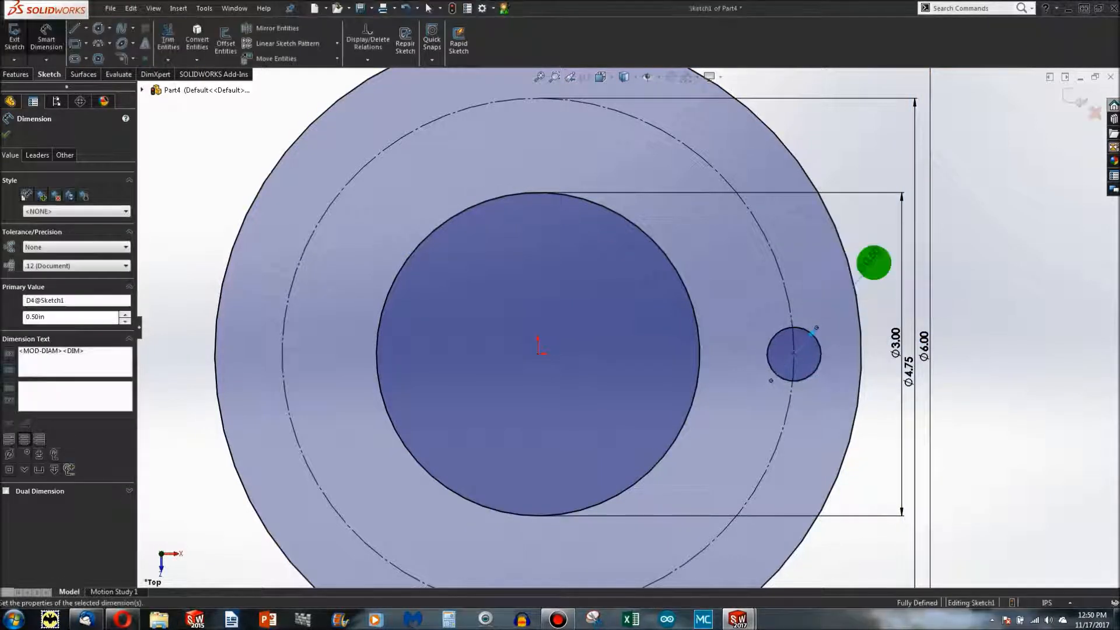
{"action": "key", "text": "Escape"}
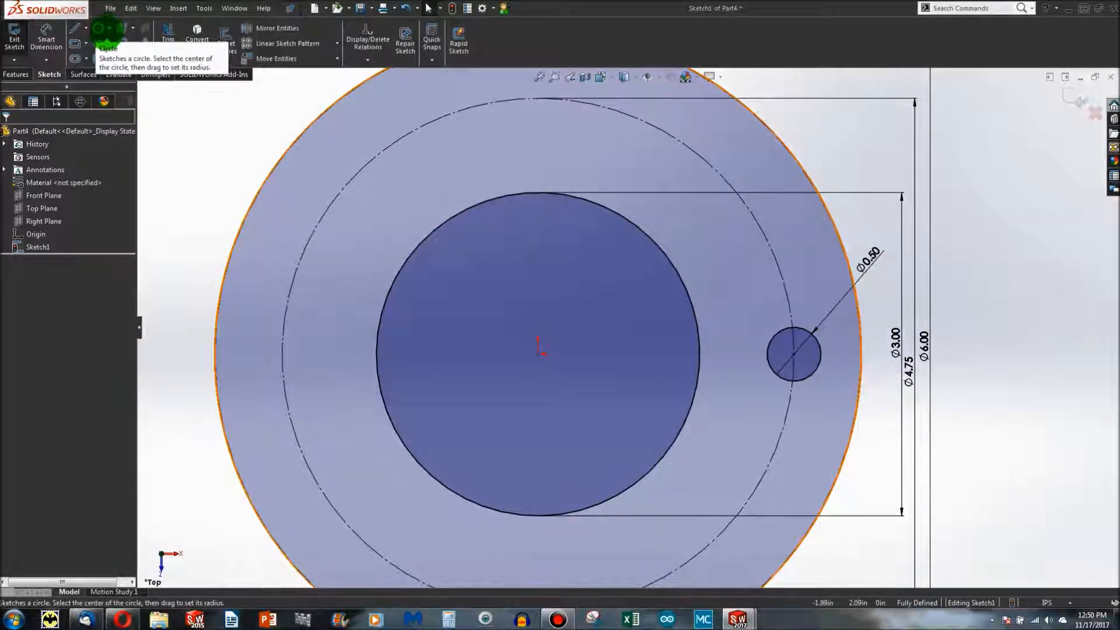
- Sketch four more small hole circles centred on the construction circle, at its upper right, upper left, left and lower left
{"action": "left_click", "coordinate": [98, 28]}
{"action": "left_click", "coordinate": [710, 167]}
{"action": "left_click", "coordinate": [698, 184]}
{"action": "left_click_drag", "start_coordinate": [429, 123], "coordinate": [436, 146]}
{"action": "left_click", "coordinate": [293, 278]}
{"action": "left_click", "coordinate": [312, 295]}
{"action": "left_click", "coordinate": [313, 478]}
{"action": "left_click", "coordinate": [334, 485]}
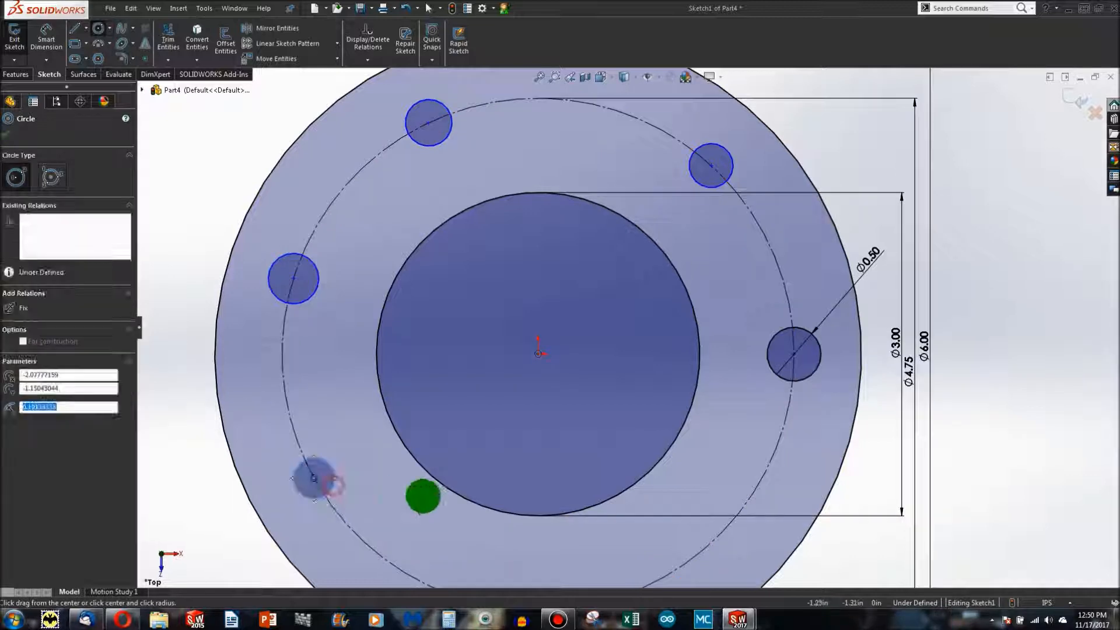
- Add two hole circles on the construction circle, about 0.24 in radius at its bottom quadrant and 0.32 in radius just right of it
{"action": "key", "text": "f"}
{"action": "left_click", "coordinate": [565, 522]}
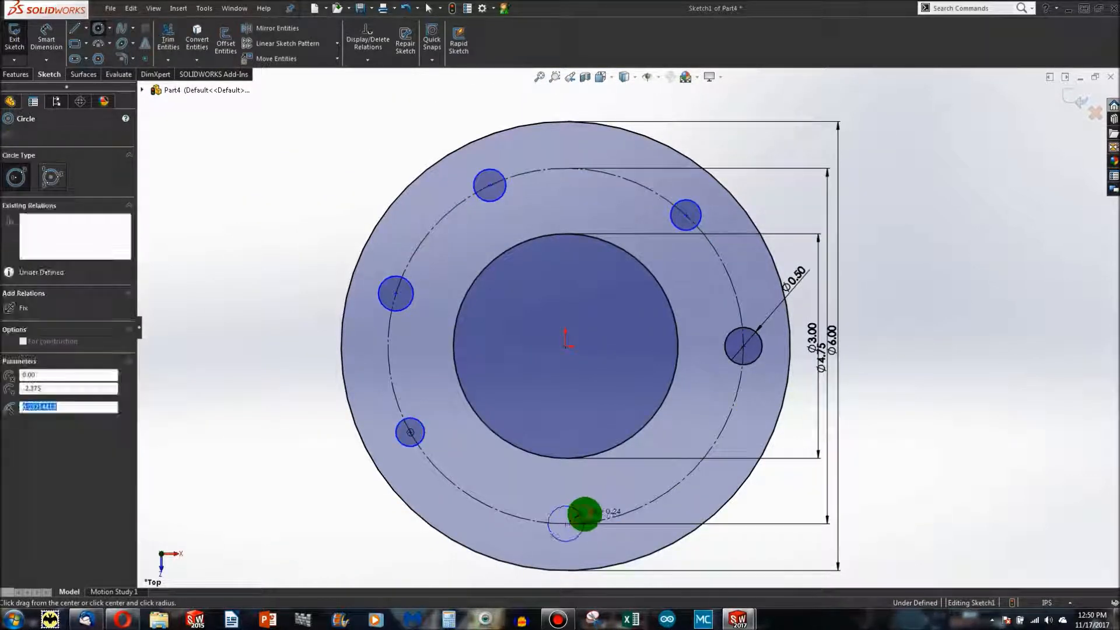
{"action": "left_click", "coordinate": [582, 514]}
{"action": "left_click", "coordinate": [630, 511]}
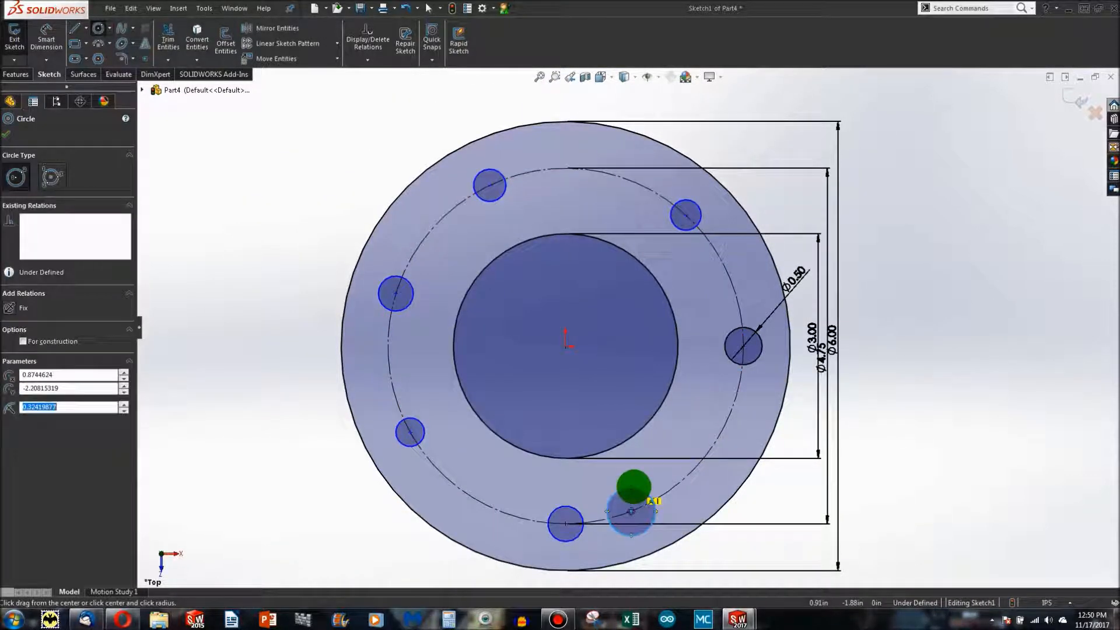
{"action": "left_click", "coordinate": [650, 499]}
{"action": "key", "text": "Escape"}
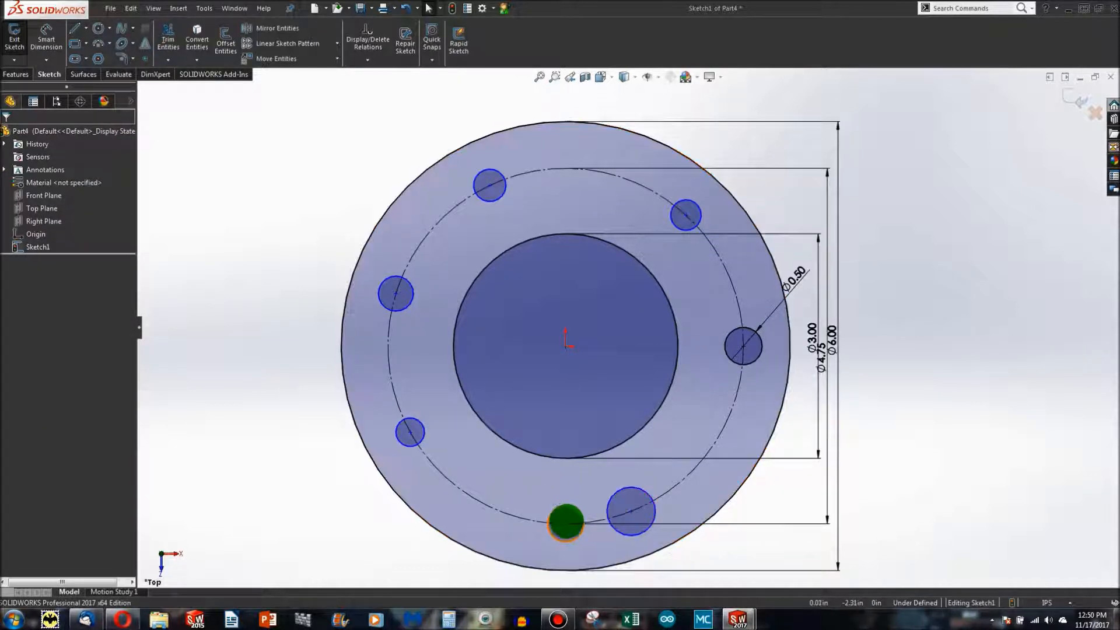
- Remove the vertical relation from the bottom hole circle's center point, keeping its coincidence with the construction circle
{"action": "left_click", "coordinate": [566, 523]}
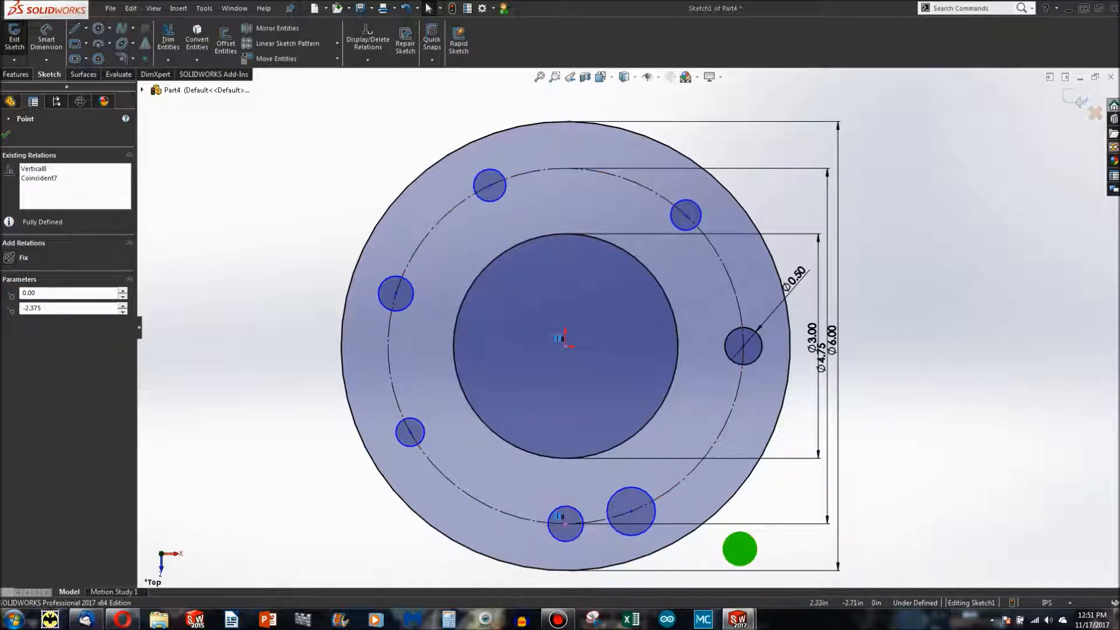
{"action": "key", "text": "ctrl+z"}
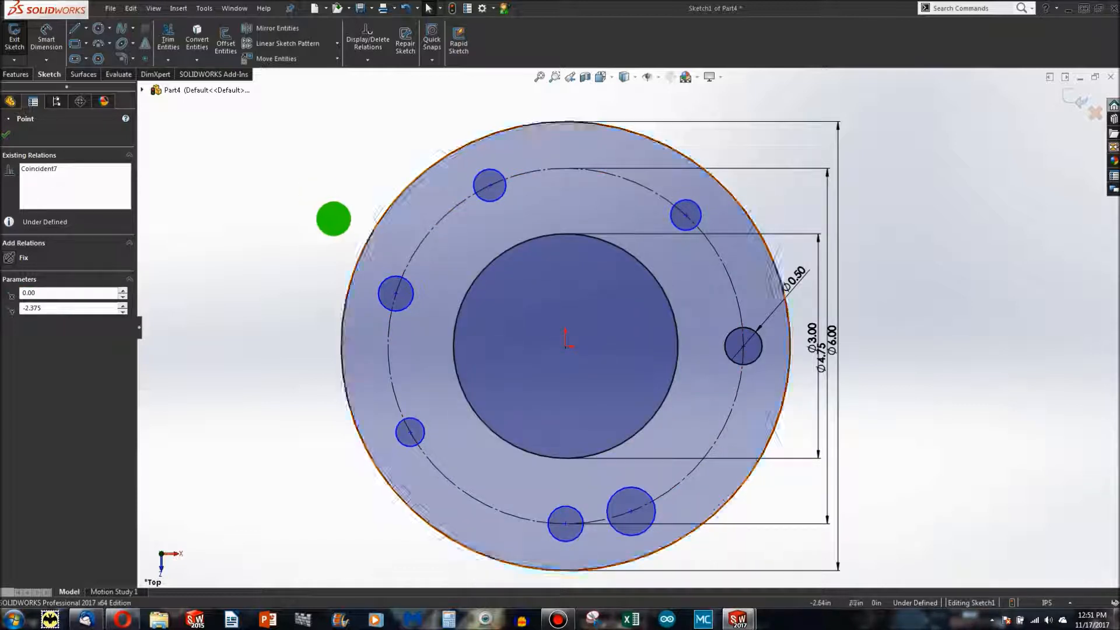
{"action": "left_click", "coordinate": [86, 28]}
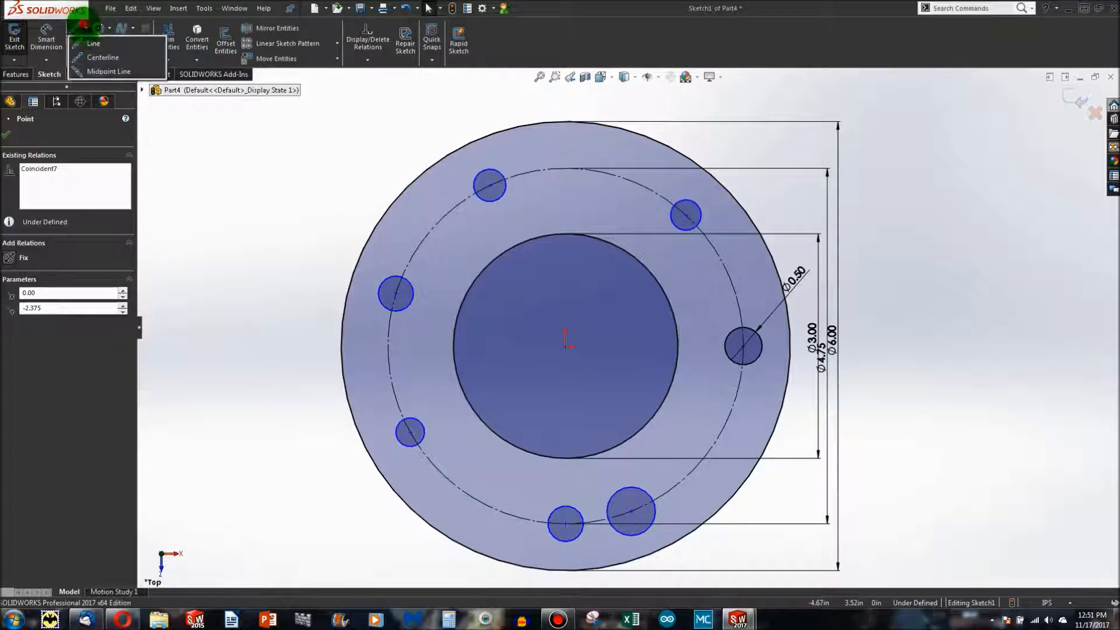
{"action": "left_click", "coordinate": [98, 51]}
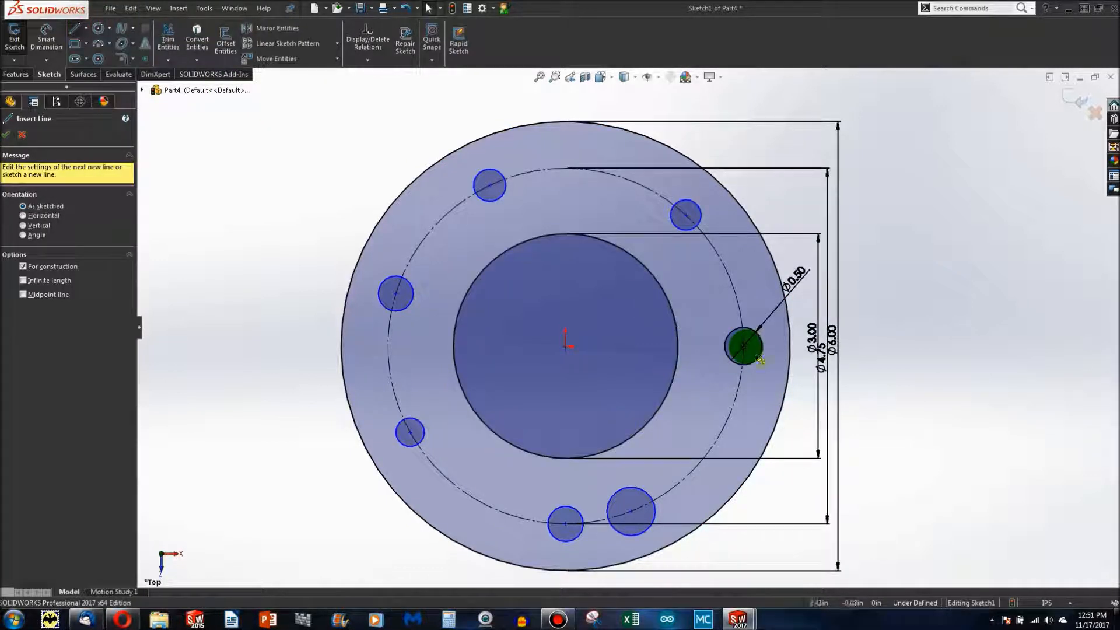
{"action": "key", "text": "Escape"}
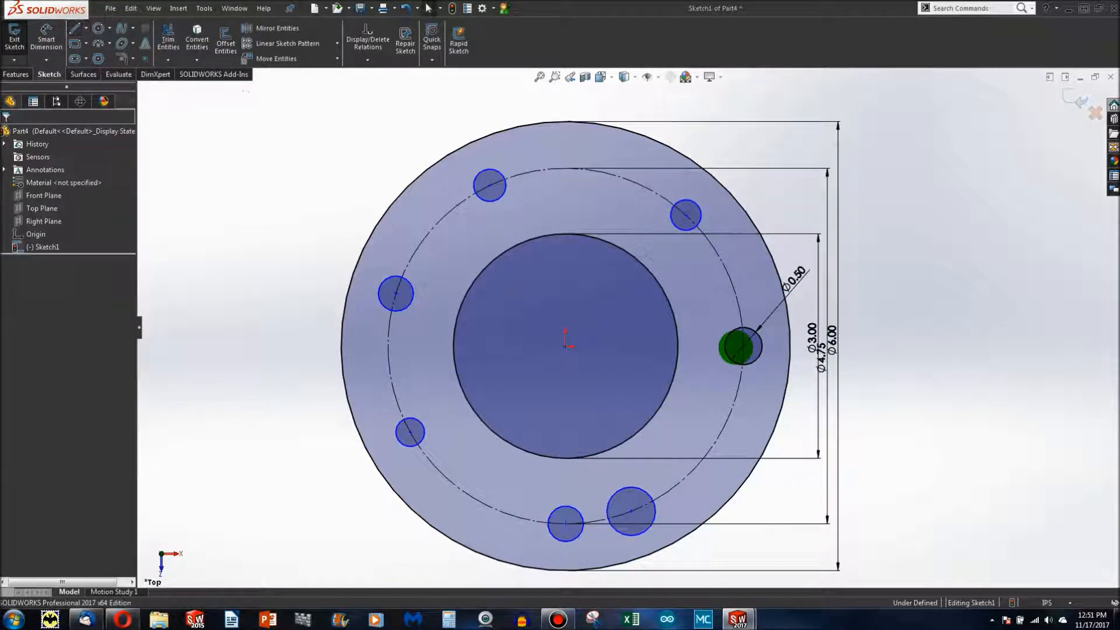
- Move the upper-right hole circle along the construction circle to about 1.39 in, 1.92 in from the origin
{"action": "mouse_move", "coordinate": [684, 216]}
{"action": "left_mouse_down"}
{"action": "mouse_move", "coordinate": [702, 233]}
{"action": "mouse_move", "coordinate": [600, 150]}
{"action": "mouse_move", "coordinate": [528, 154]}
{"action": "mouse_move", "coordinate": [685, 187]}
{"action": "mouse_move", "coordinate": [720, 250]}
{"action": "mouse_move", "coordinate": [629, 206]}
{"action": "mouse_move", "coordinate": [669, 203]}
{"action": "left_mouse_up"}
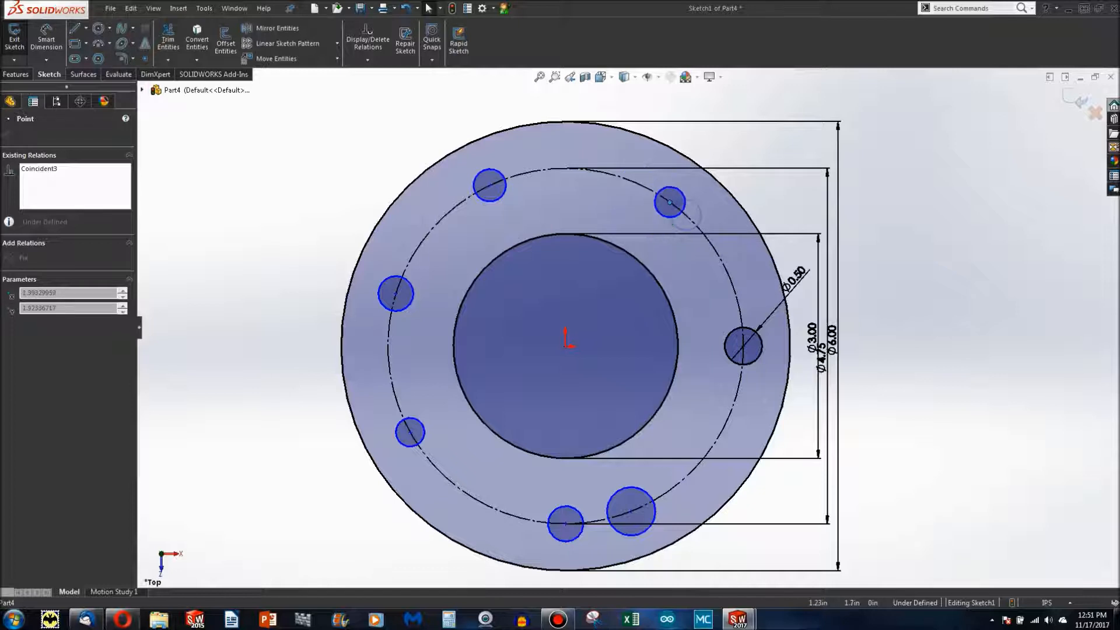
{"action": "left_click", "coordinate": [324, 169]}
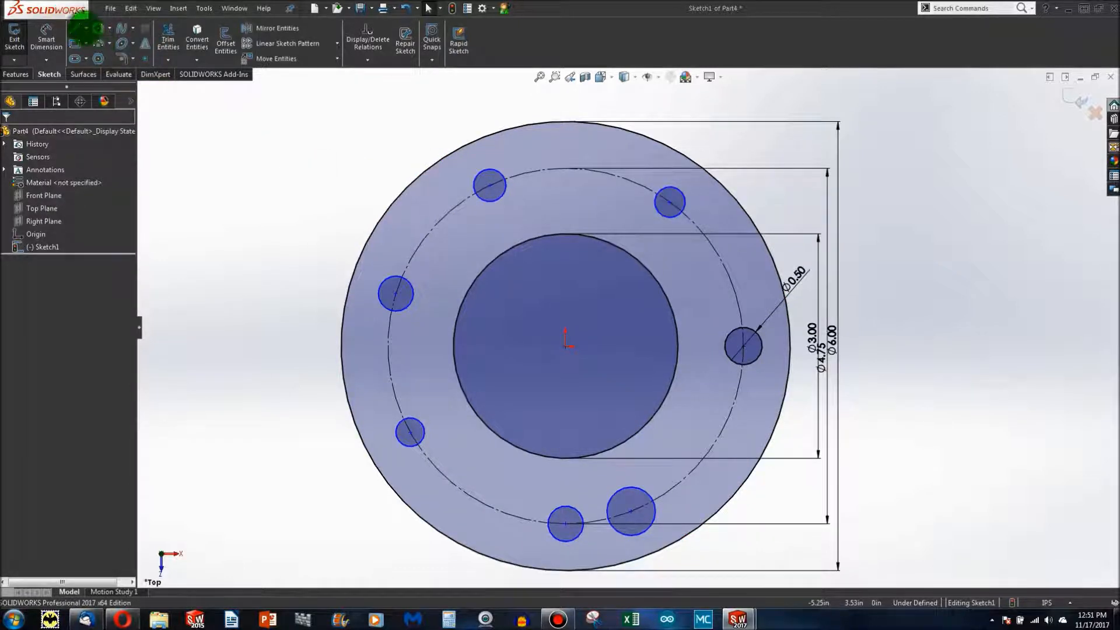
- Draw construction lines from the right-hand 0.50 in hole's center to the origin and on to the upper-right hole's center
{"action": "left_click", "coordinate": [86, 28]}
{"action": "left_click", "coordinate": [96, 47]}
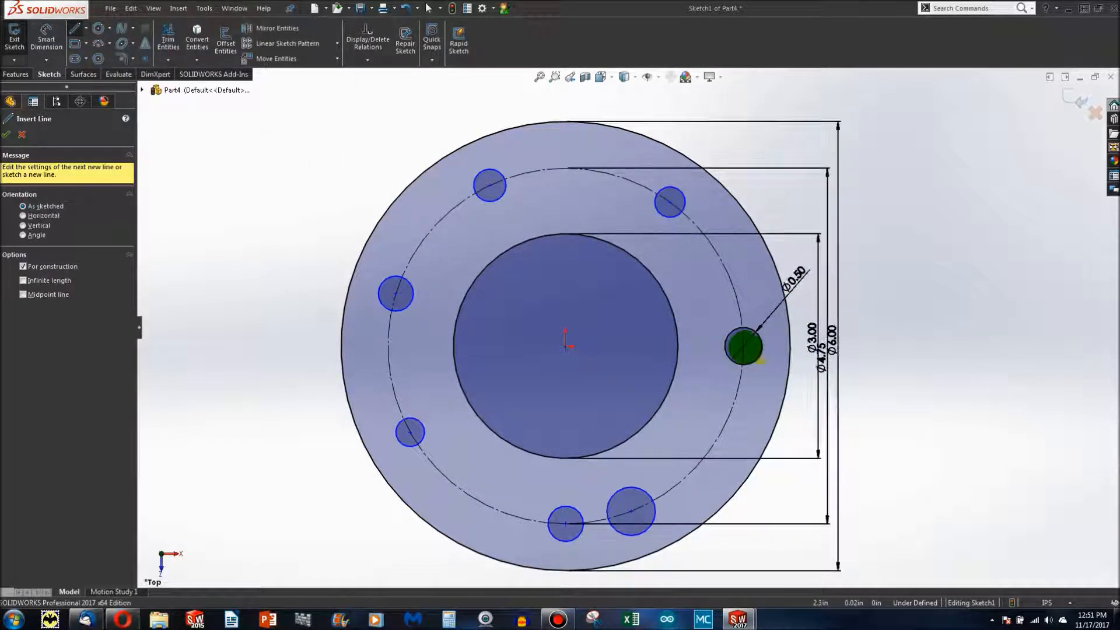
{"action": "left_click", "coordinate": [743, 347]}
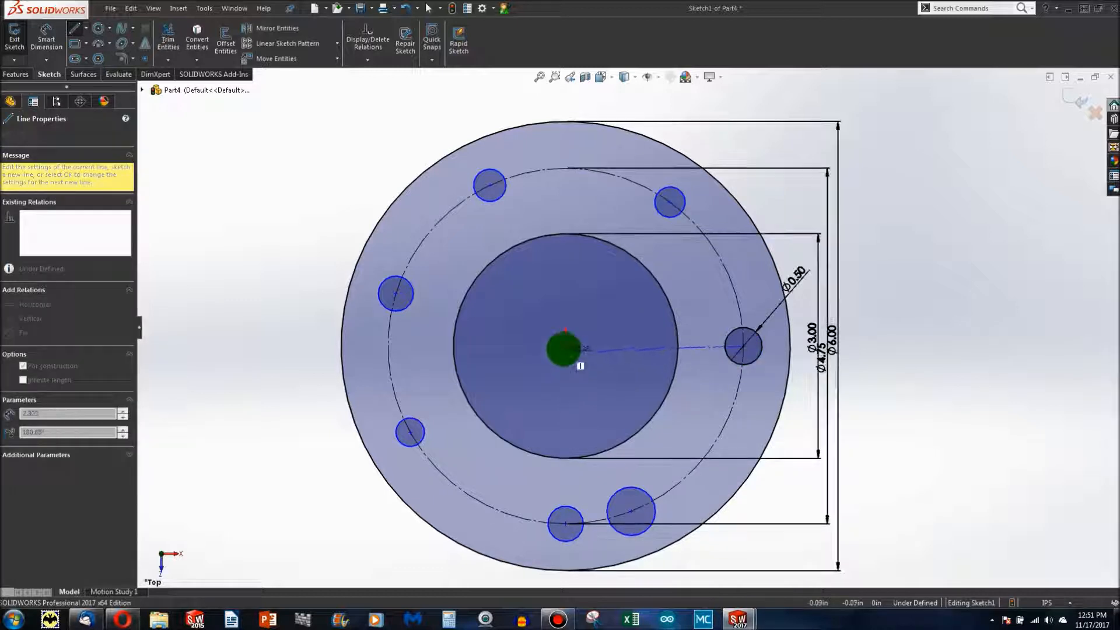
{"action": "left_click", "coordinate": [565, 347]}
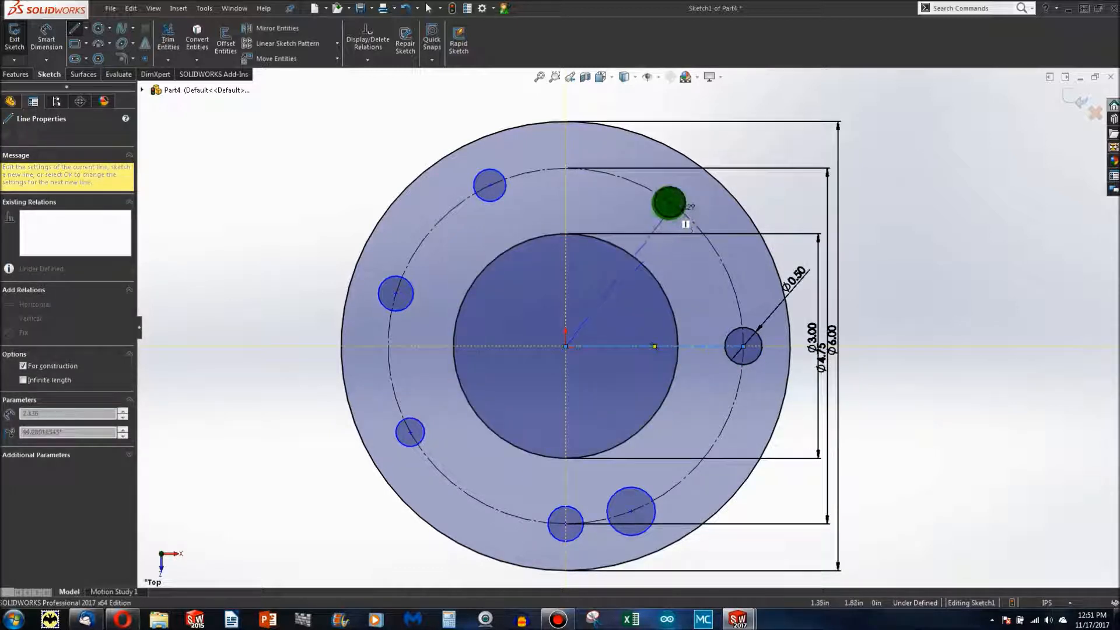
{"action": "left_click", "coordinate": [669, 202]}
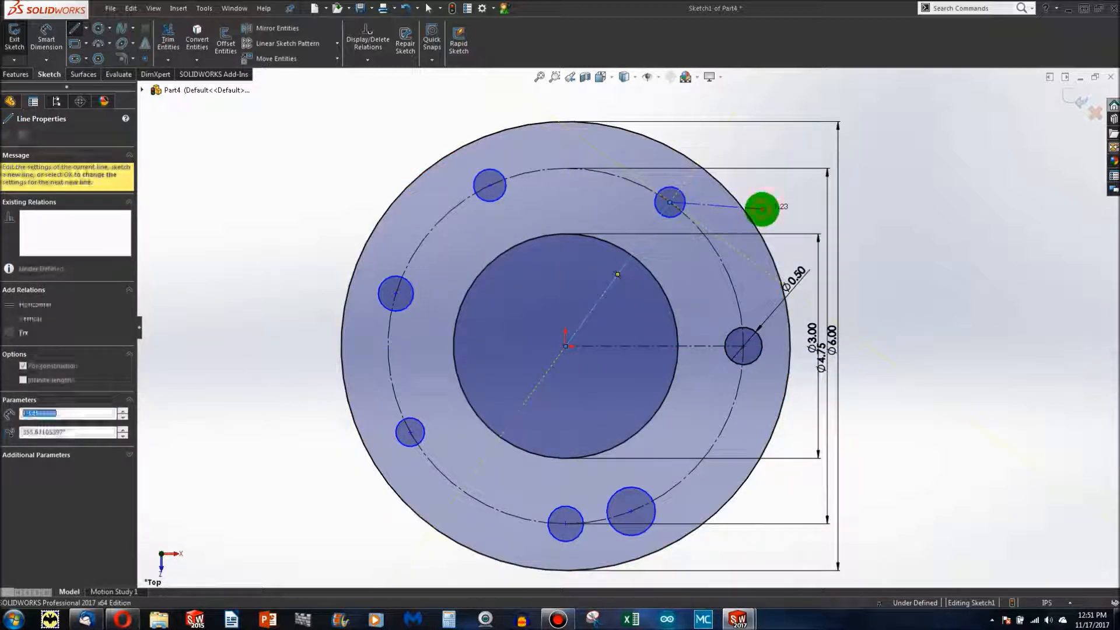
{"action": "double_click", "coordinate": [762, 210]}
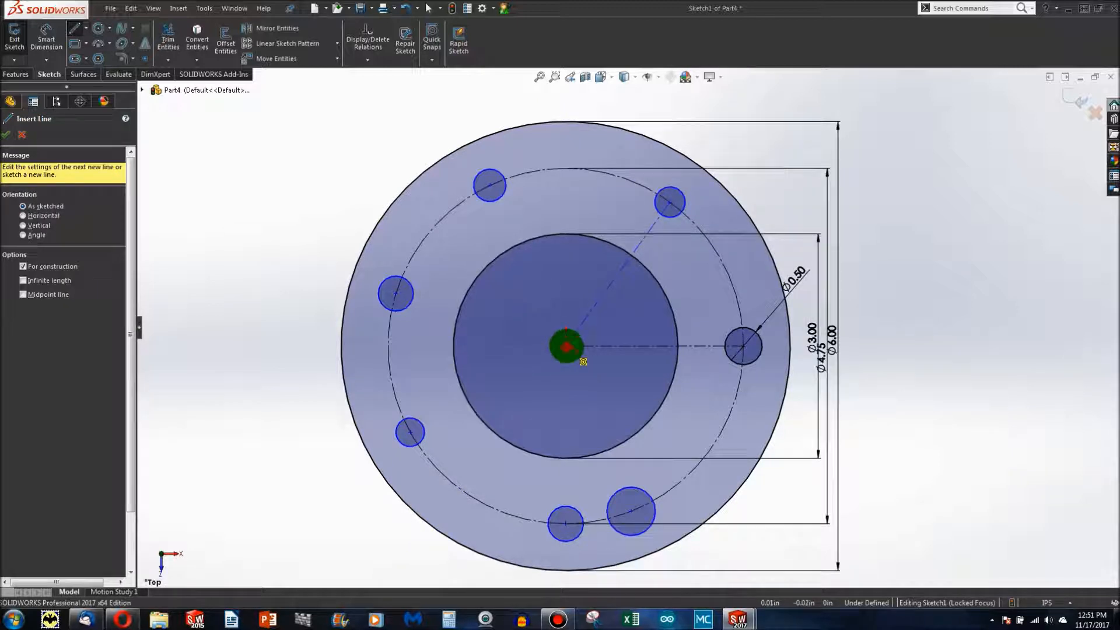
- Draw construction lines from the origin to the centers of the upper-left, left and lower-left hole circles
{"action": "left_click", "coordinate": [566, 346]}
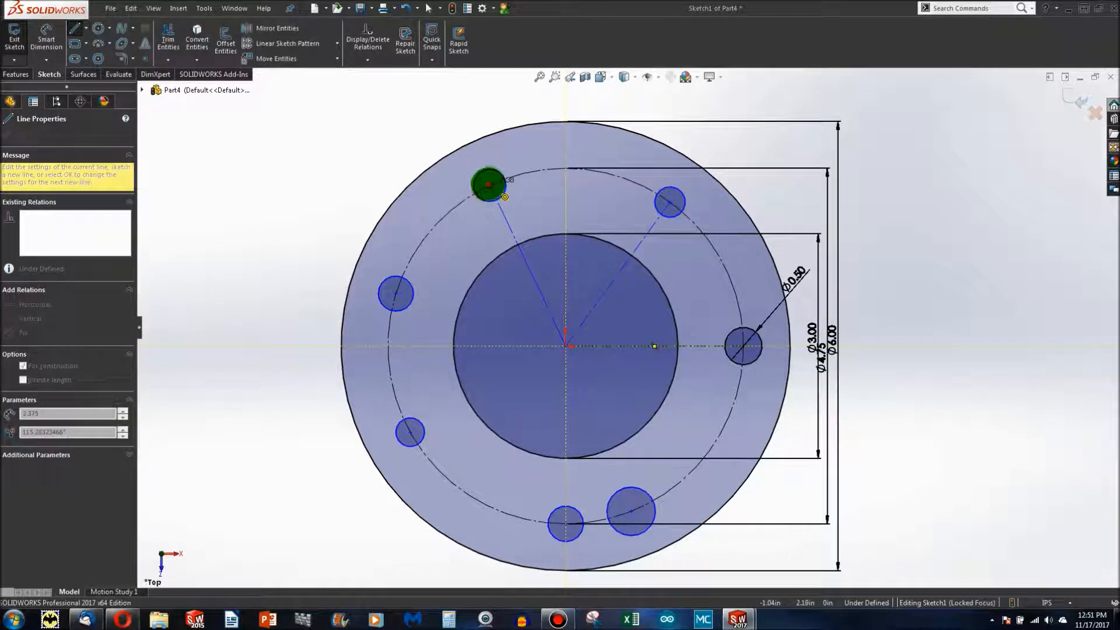
{"action": "left_click", "coordinate": [489, 185]}
{"action": "key", "text": "Escape"}
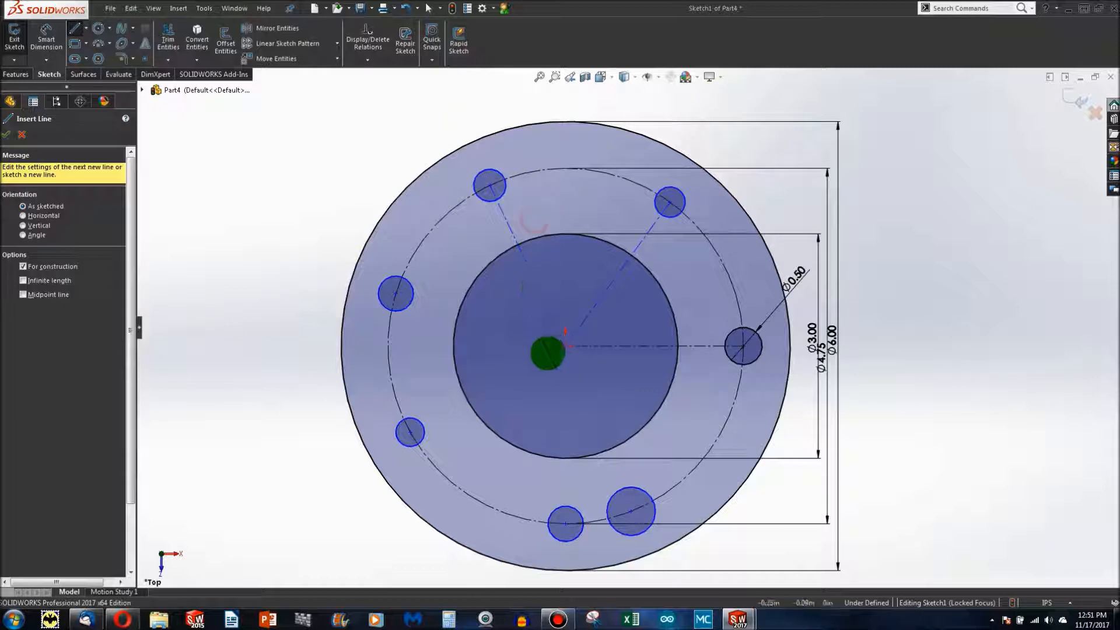
{"action": "left_click", "coordinate": [565, 347]}
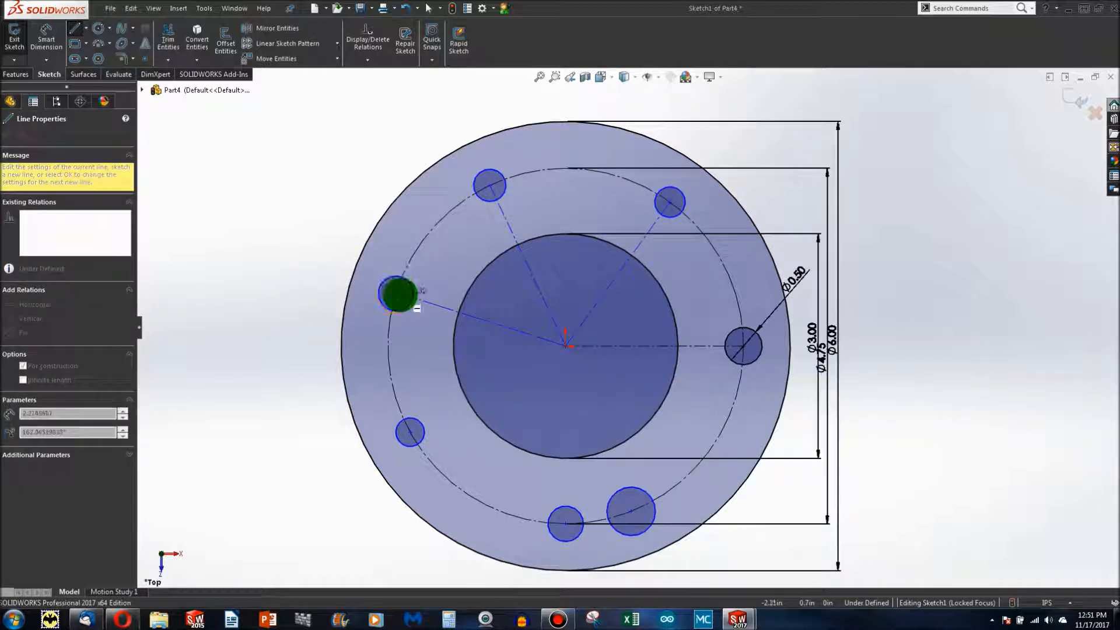
{"action": "left_click", "coordinate": [396, 294]}
{"action": "key", "text": "Escape"}
{"action": "left_click", "coordinate": [565, 347]}
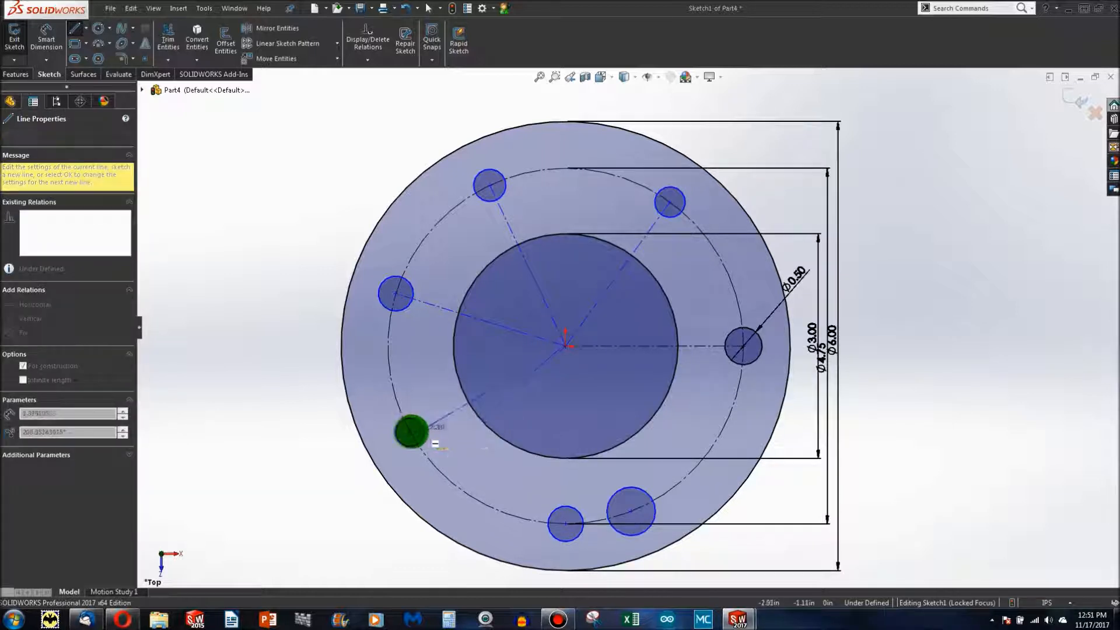
{"action": "left_click", "coordinate": [409, 432]}
{"action": "key", "text": "Escape"}
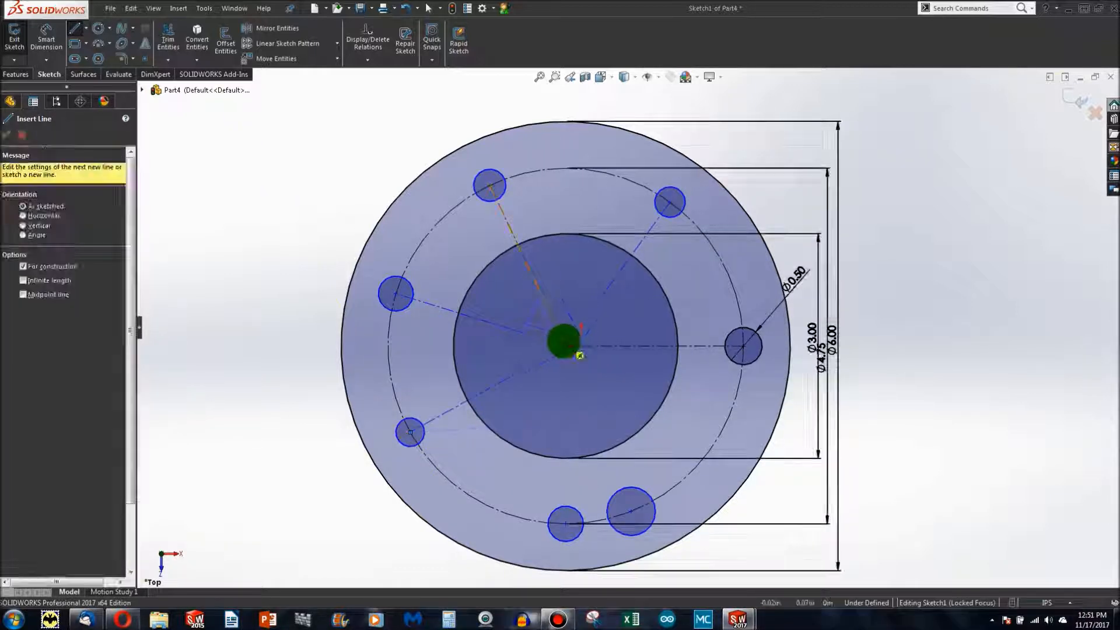
- Draw construction lines from the origin to the two bottom hole centers, and remove the vertical relation from the vertical one
{"action": "left_click", "coordinate": [565, 347]}
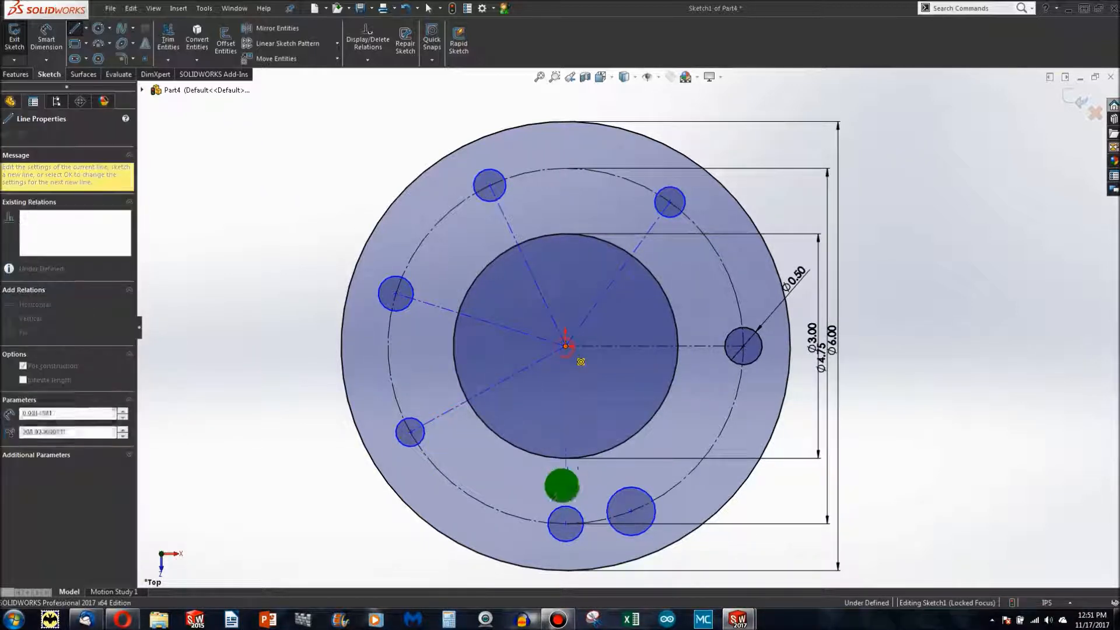
{"action": "left_click", "coordinate": [564, 527]}
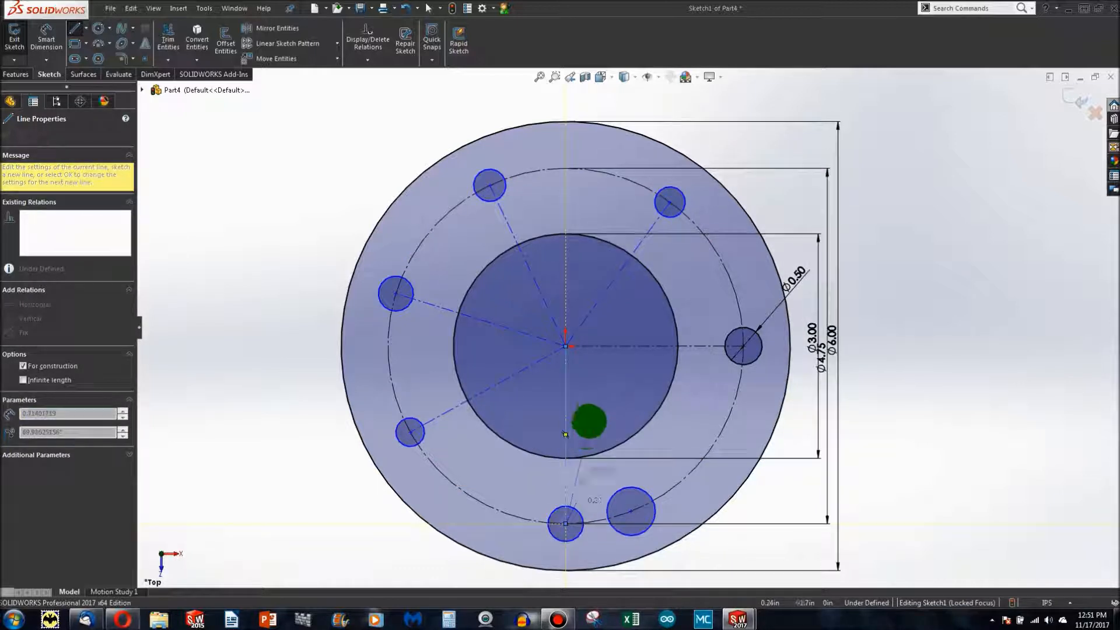
{"action": "key", "text": "Escape"}
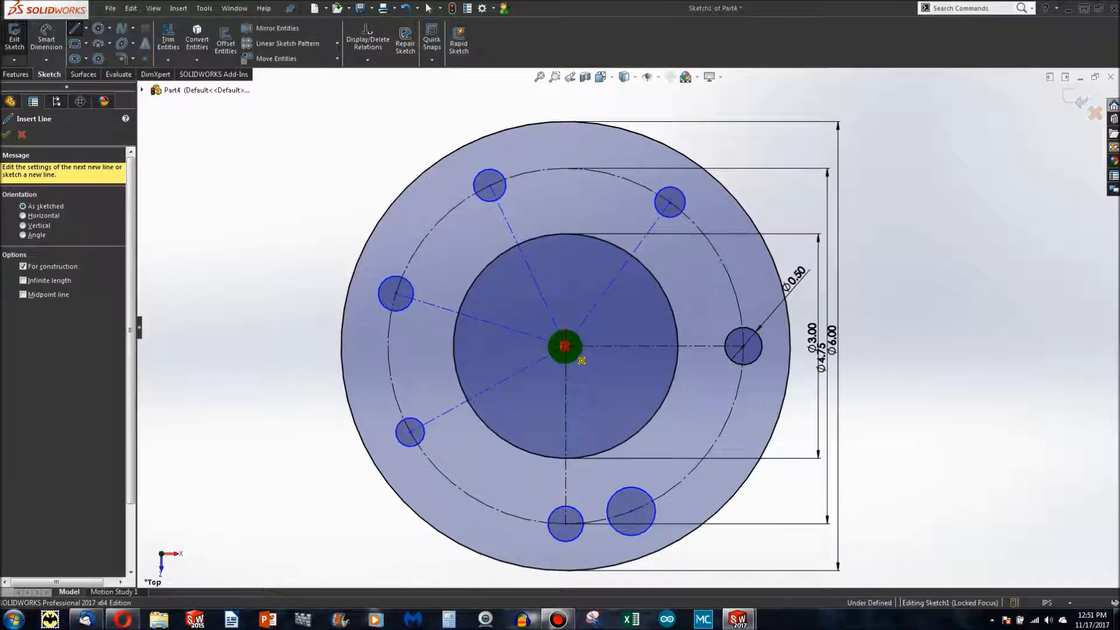
{"action": "left_click", "coordinate": [565, 348]}
{"action": "left_click", "coordinate": [630, 512]}
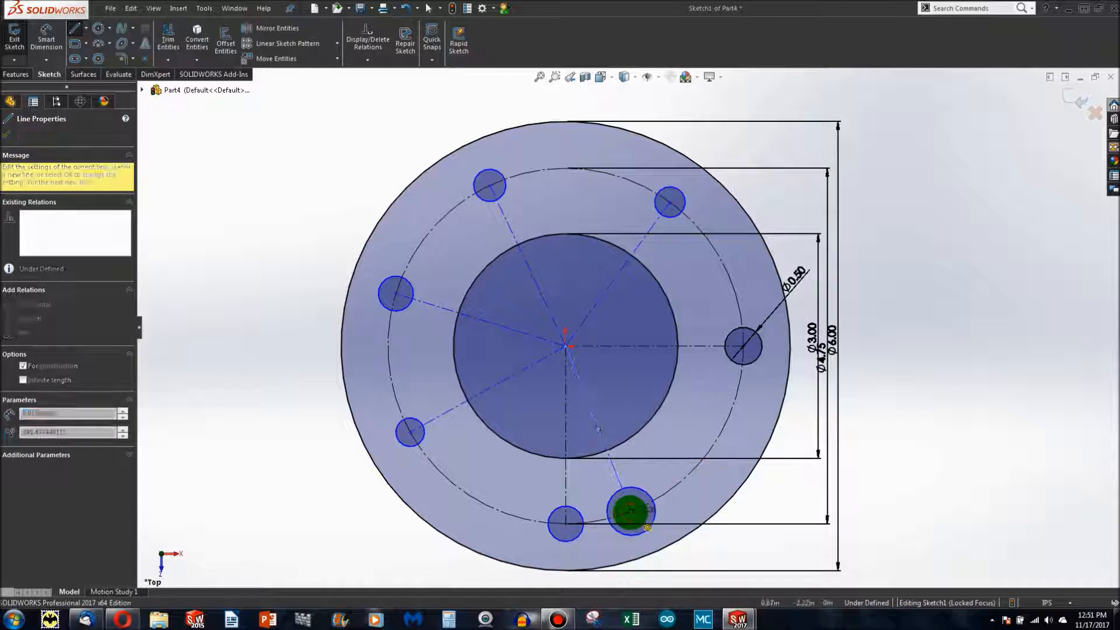
{"action": "key", "text": "Escape"}
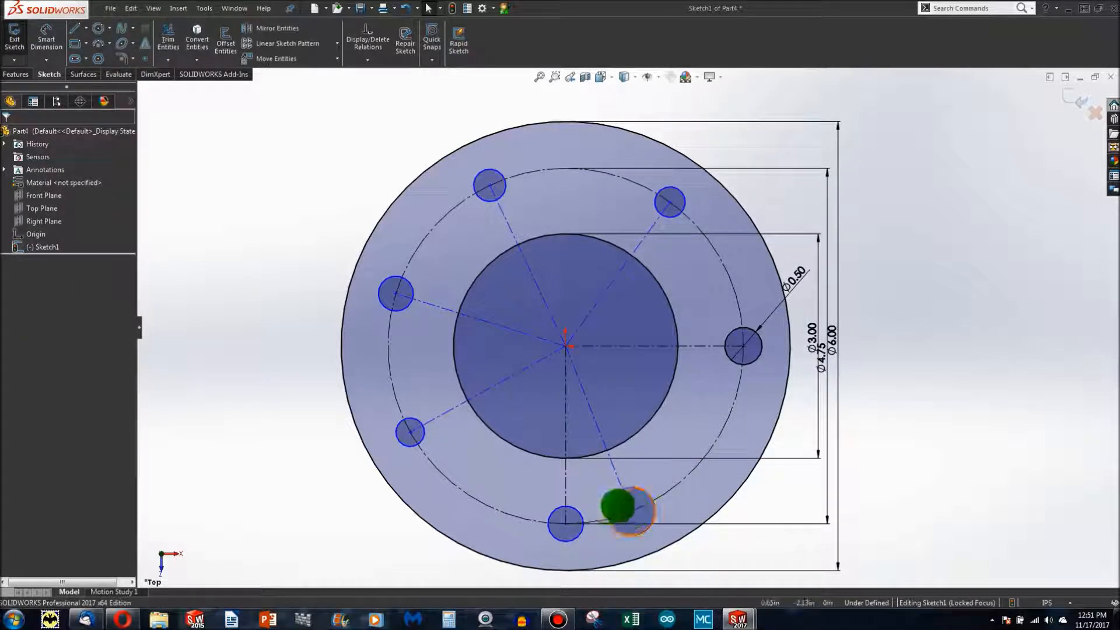
{"action": "left_click", "coordinate": [563, 419]}
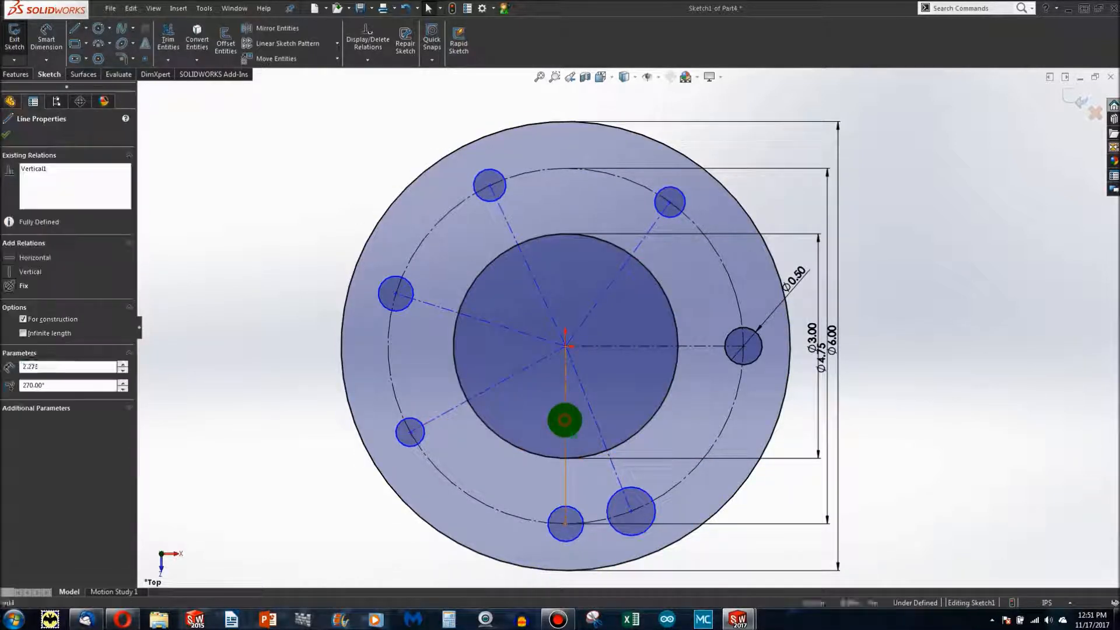
{"action": "left_click", "coordinate": [575, 439]}
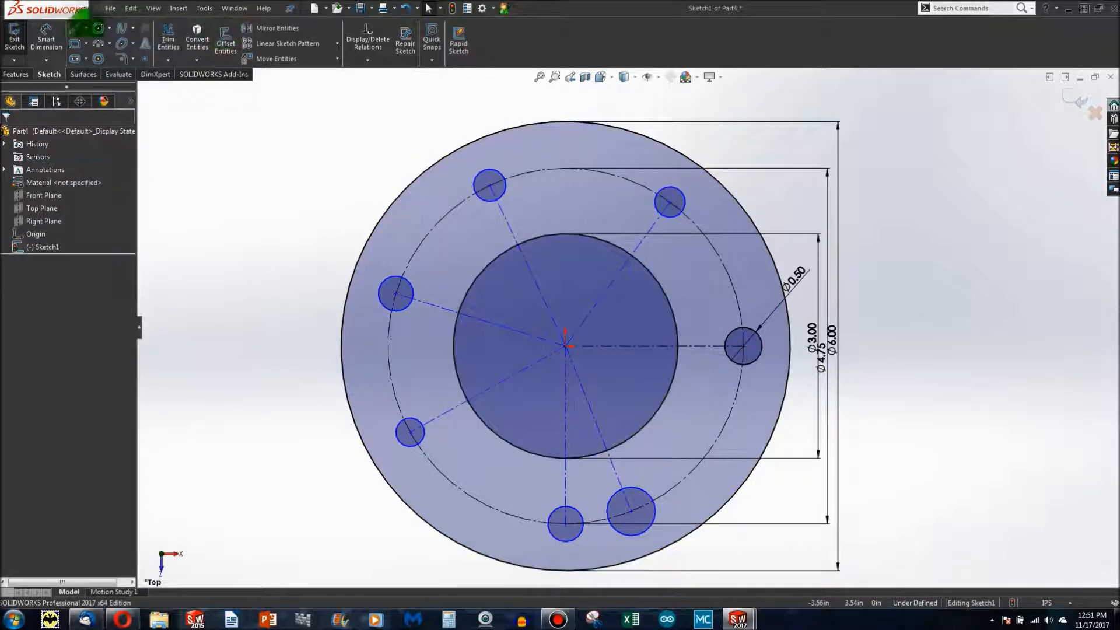
- Dimension the angle between the right-hand horizontal construction line and the upper-right one as 360/6 degrees
{"action": "left_click", "coordinate": [46, 43]}
{"action": "left_click", "coordinate": [645, 345]}
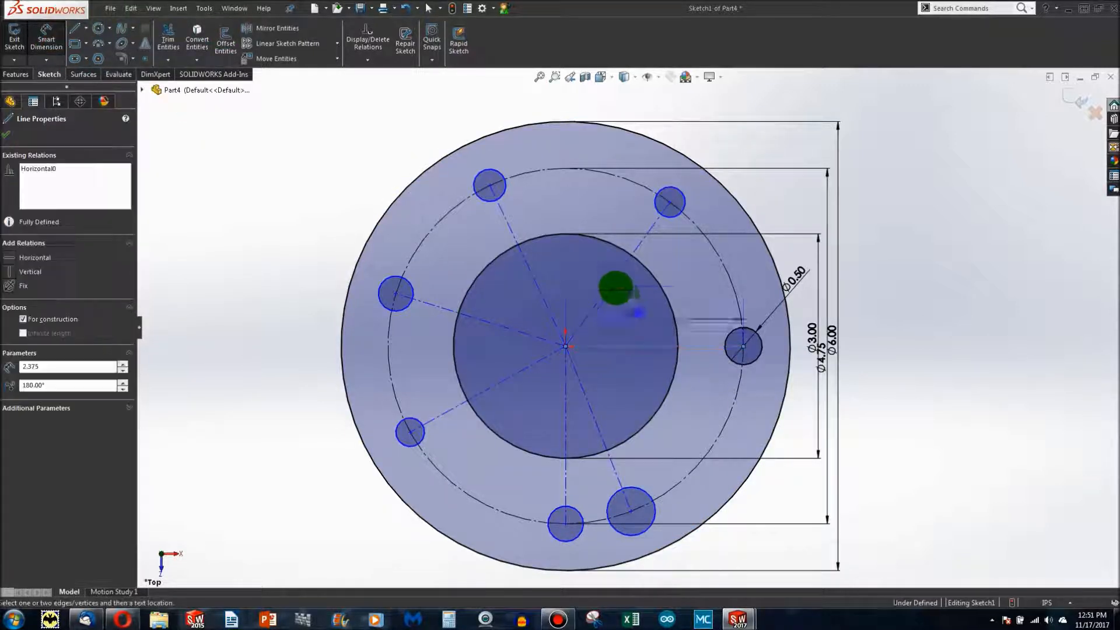
{"action": "left_click", "coordinate": [612, 284]}
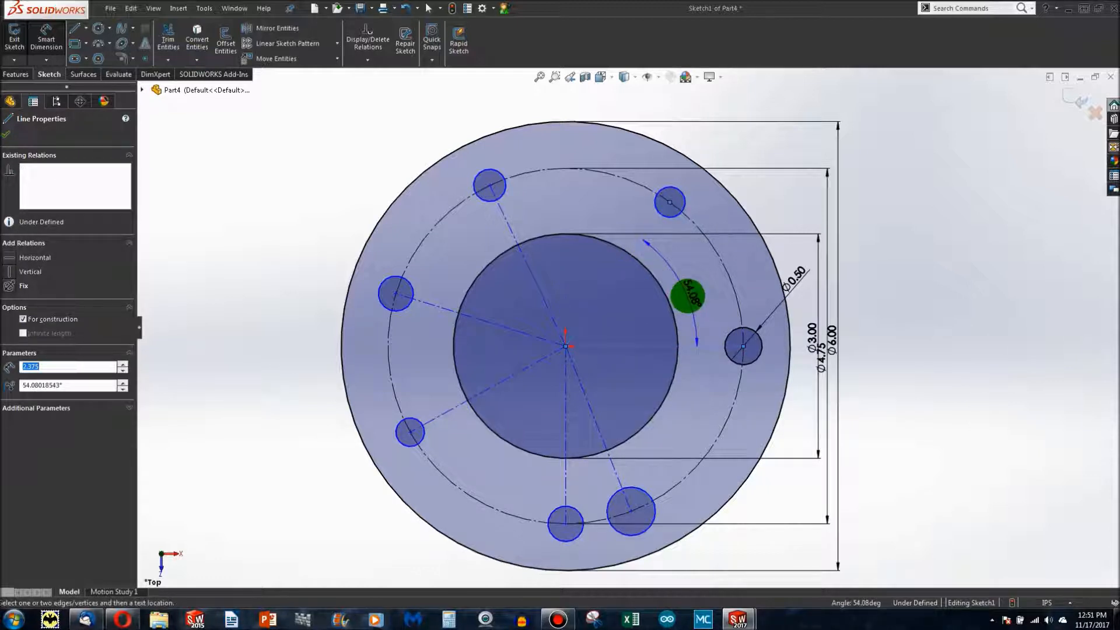
{"action": "left_click", "coordinate": [687, 296]}
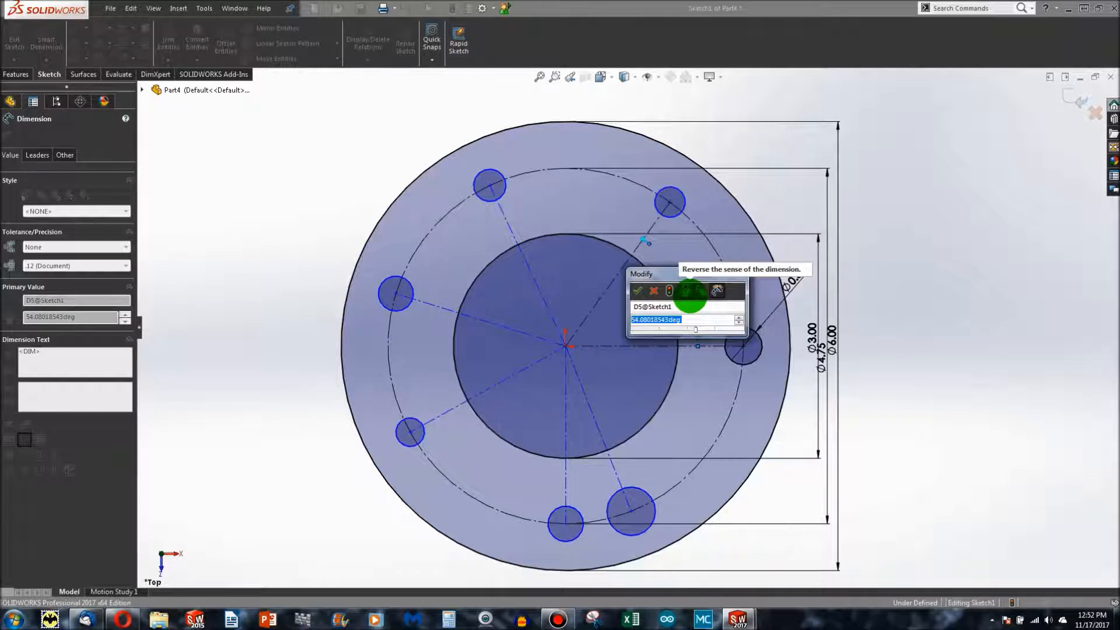
{"action": "type", "text": "36"}
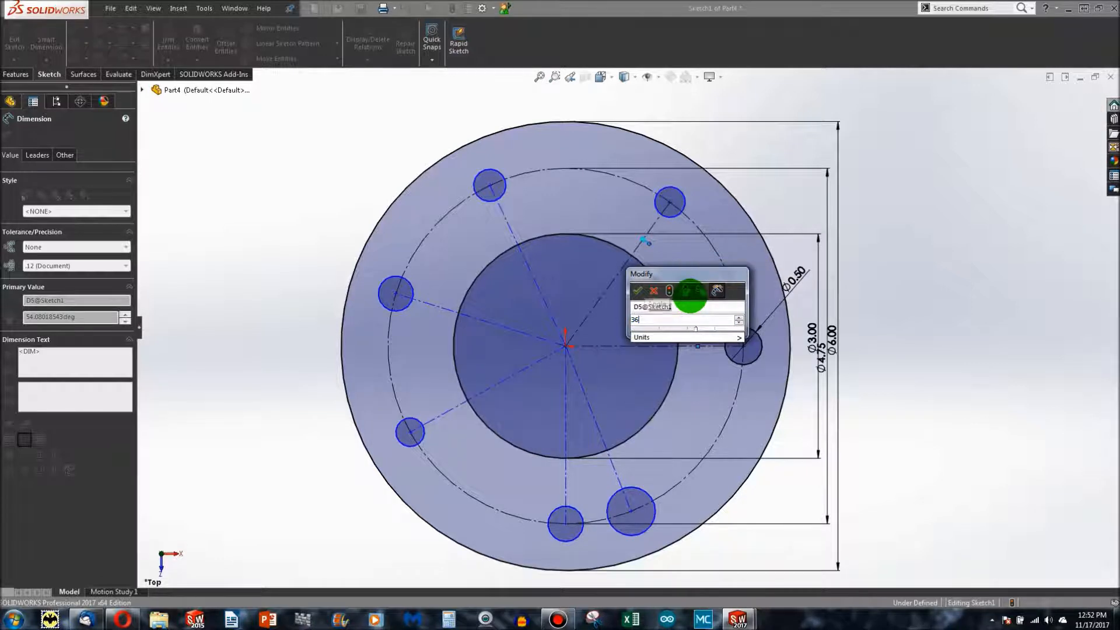
{"action": "type", "text": "0/6"}
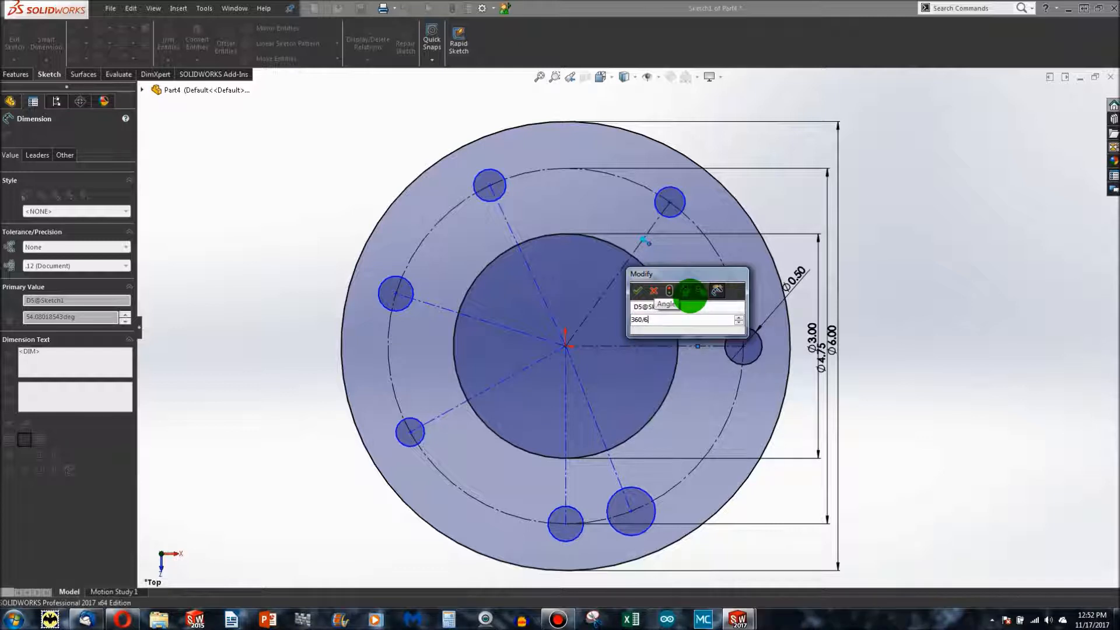
{"action": "key", "text": "Return"}
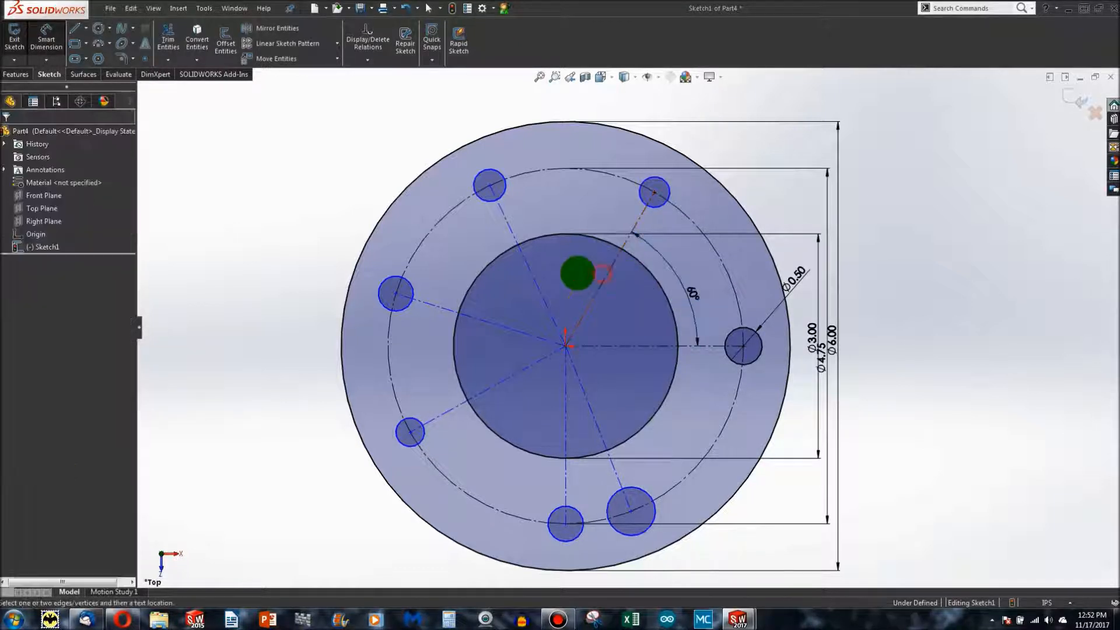
- Dimension the angle between the upper-right and upper-left construction lines as 360/6 degrees
{"action": "left_click", "coordinate": [532, 276]}
{"action": "left_click", "coordinate": [591, 289]}
{"action": "left_click", "coordinate": [570, 273]}
{"action": "type", "text": "3"}
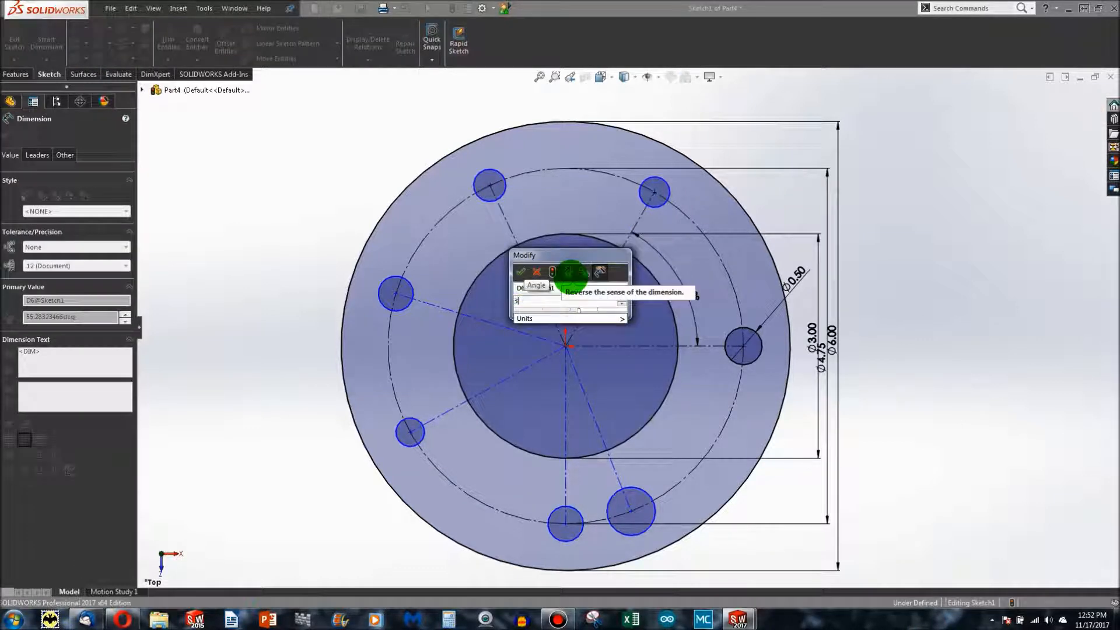
{"action": "type", "text": ".0/6"}
{"action": "key", "text": "Return"}
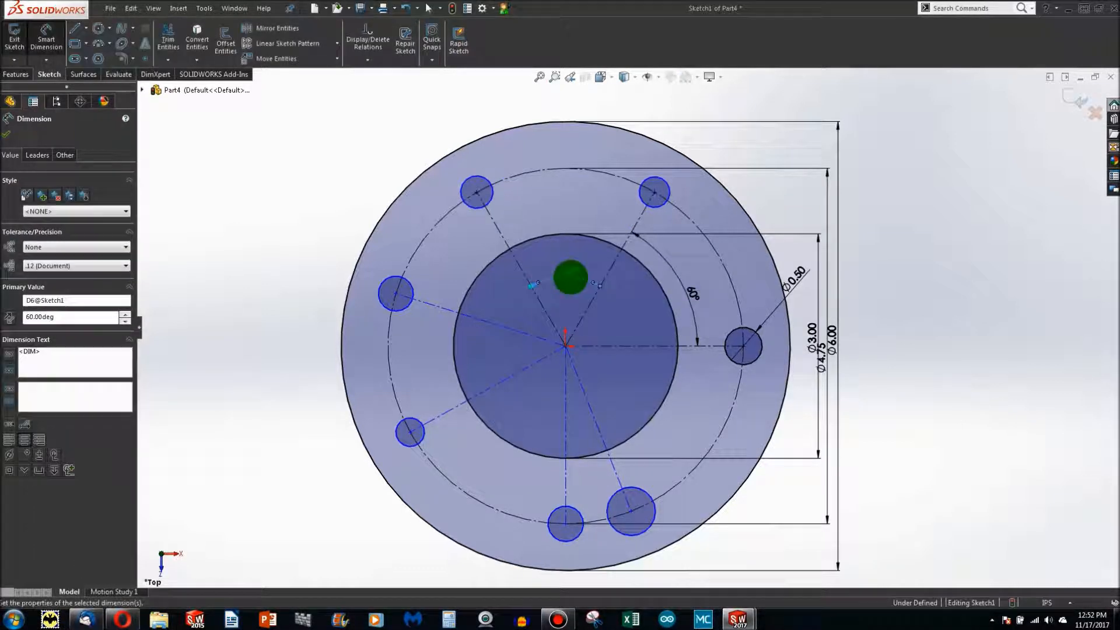
- Dimension the angle between the upper-left construction line and the left hole's construction line as 360/6 degrees
{"action": "left_click", "coordinate": [514, 261]}
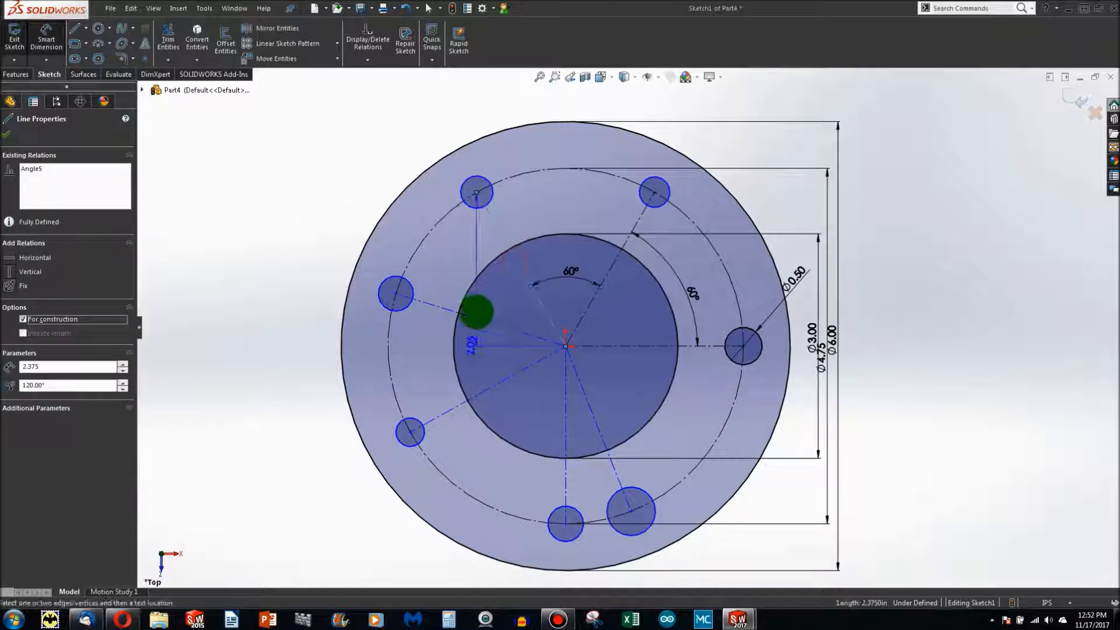
{"action": "left_click", "coordinate": [476, 318]}
{"action": "left_click", "coordinate": [492, 298]}
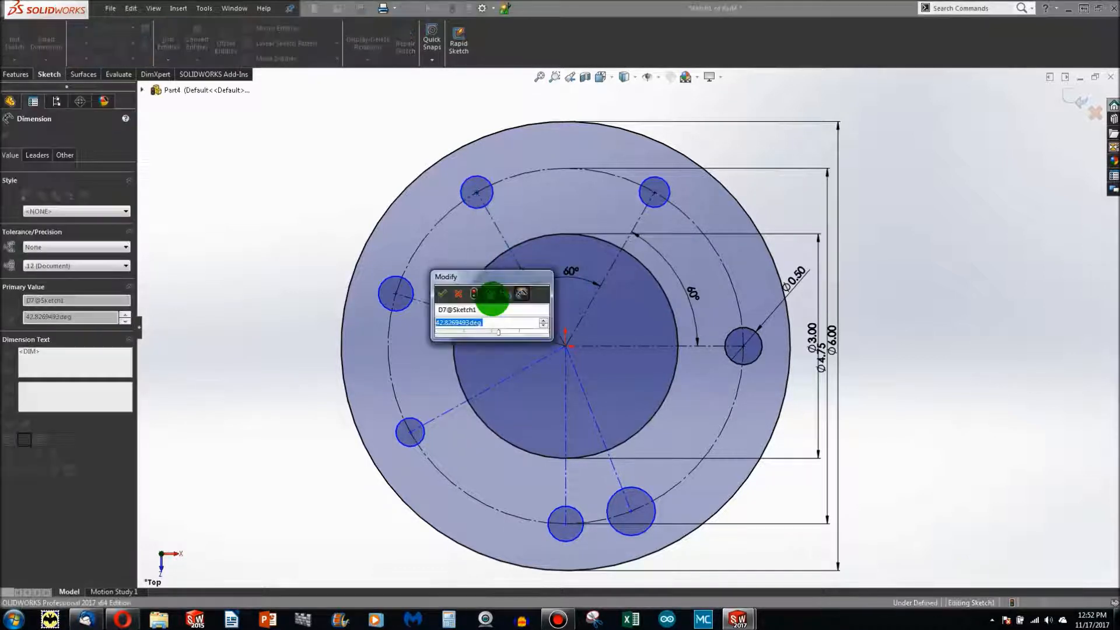
{"action": "type", "text": "360/6"}
{"action": "key", "text": "Return"}
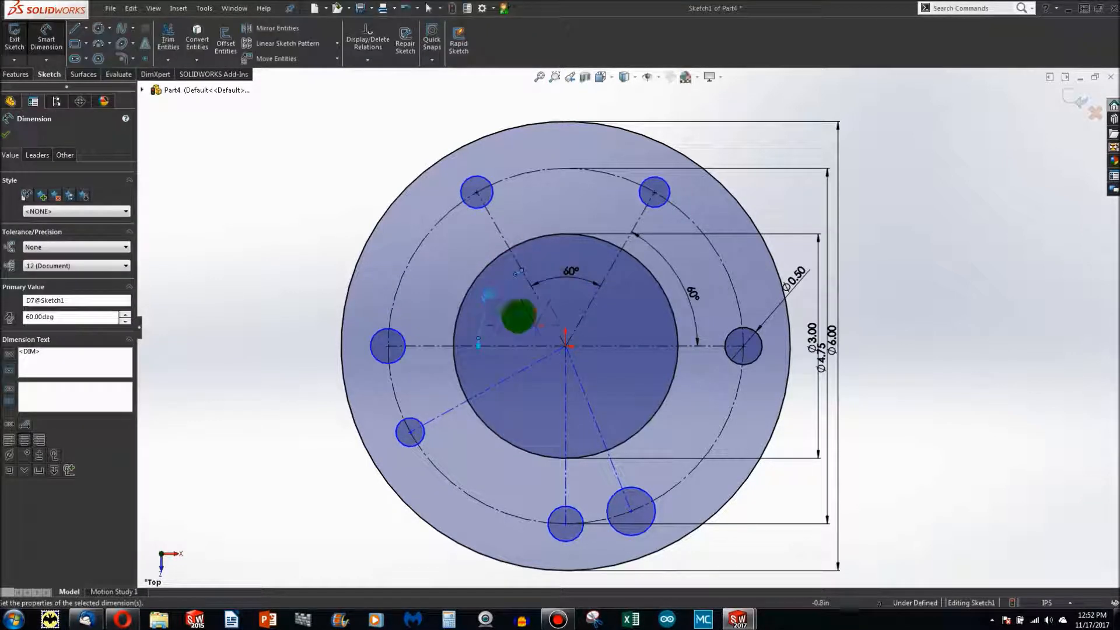
- Dimension the angle between the left hole's construction line and the lower-left one as 360/6 degrees
{"action": "left_click", "coordinate": [459, 346]}
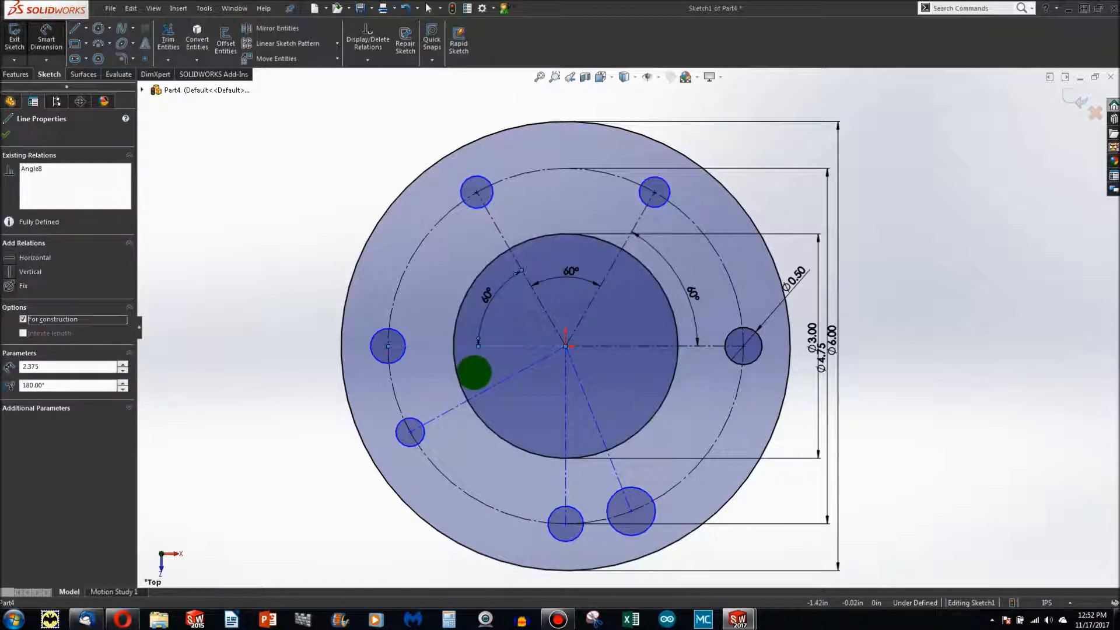
{"action": "left_click", "coordinate": [492, 388]}
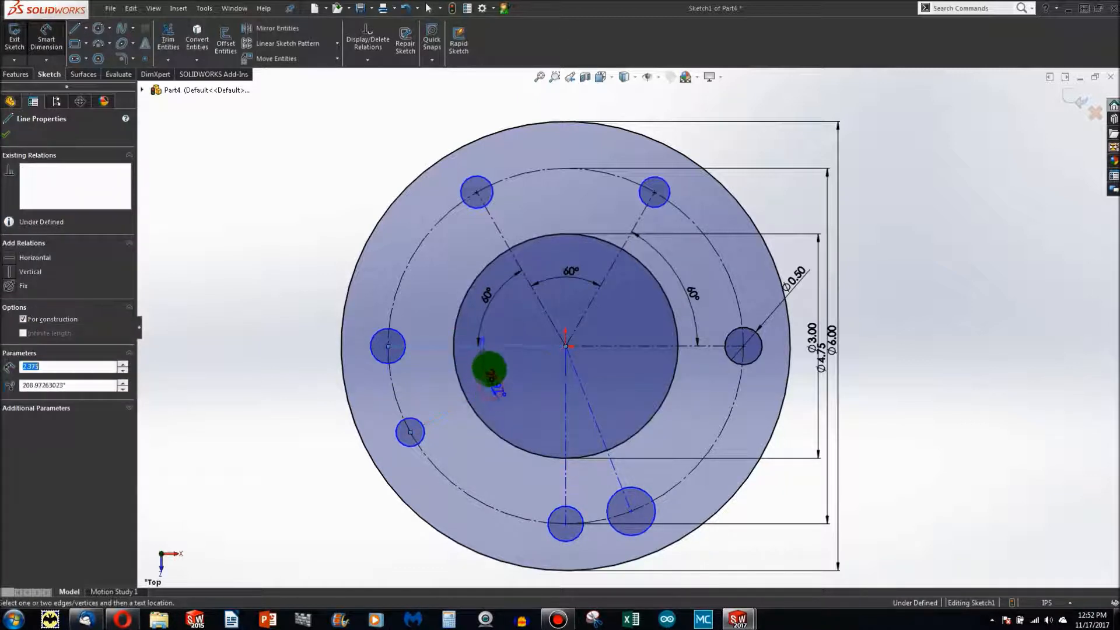
{"action": "left_click", "coordinate": [488, 366]}
{"action": "type", "text": "360/"}
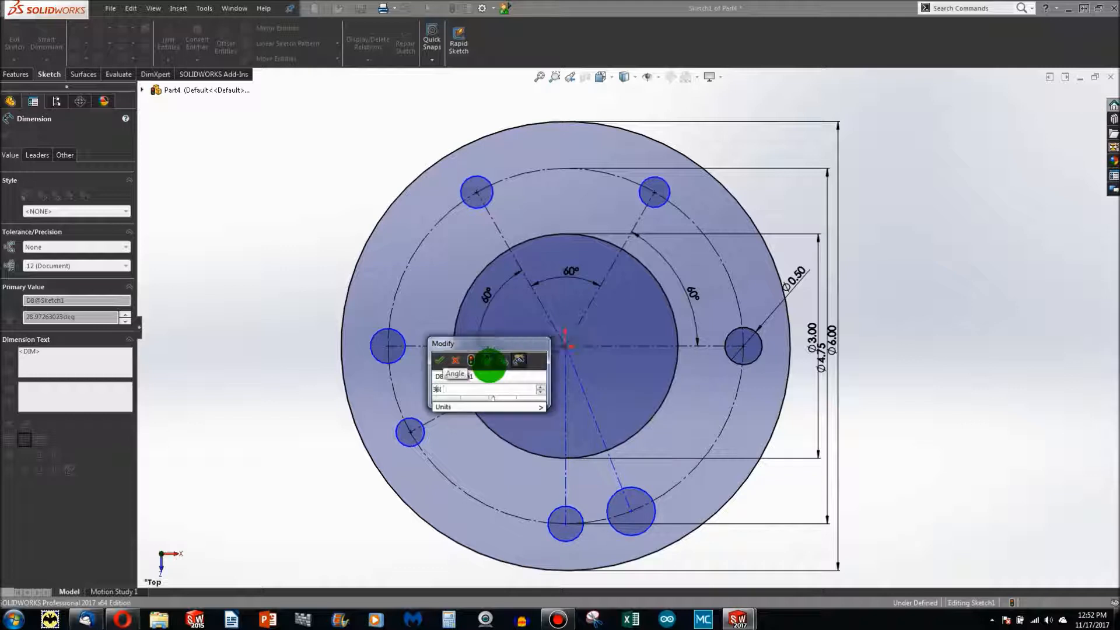
{"action": "type", "text": "6"}
{"action": "key", "text": "Return"}
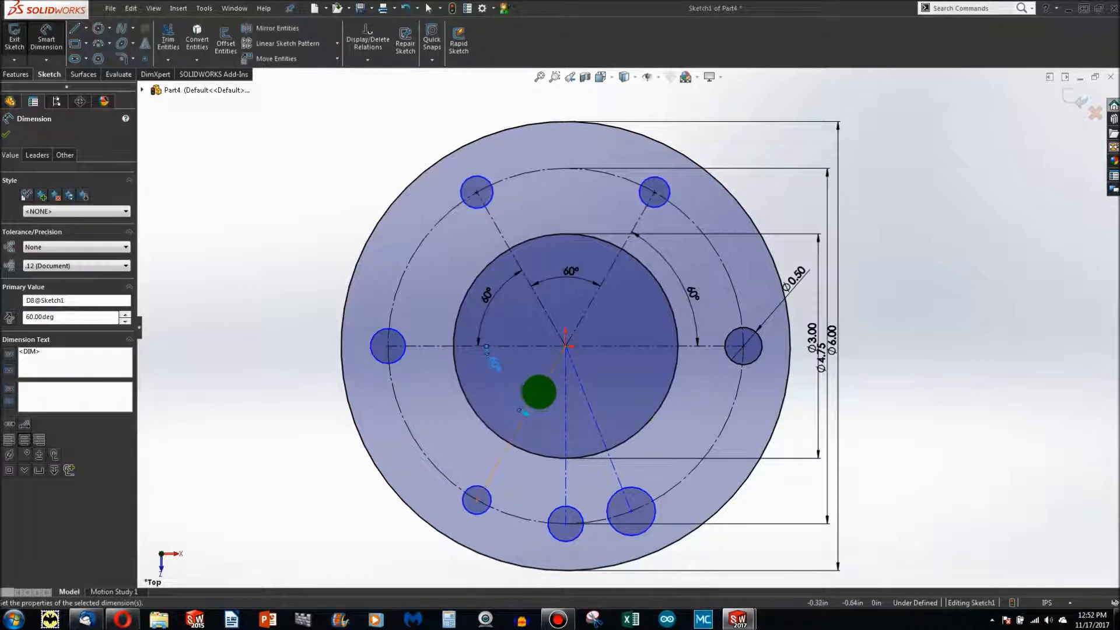
- Dimension the angle between the lower-left construction line and the vertical bottom construction line as 360/6 degrees
{"action": "left_click", "coordinate": [537, 392]}
{"action": "left_click", "coordinate": [567, 400]}
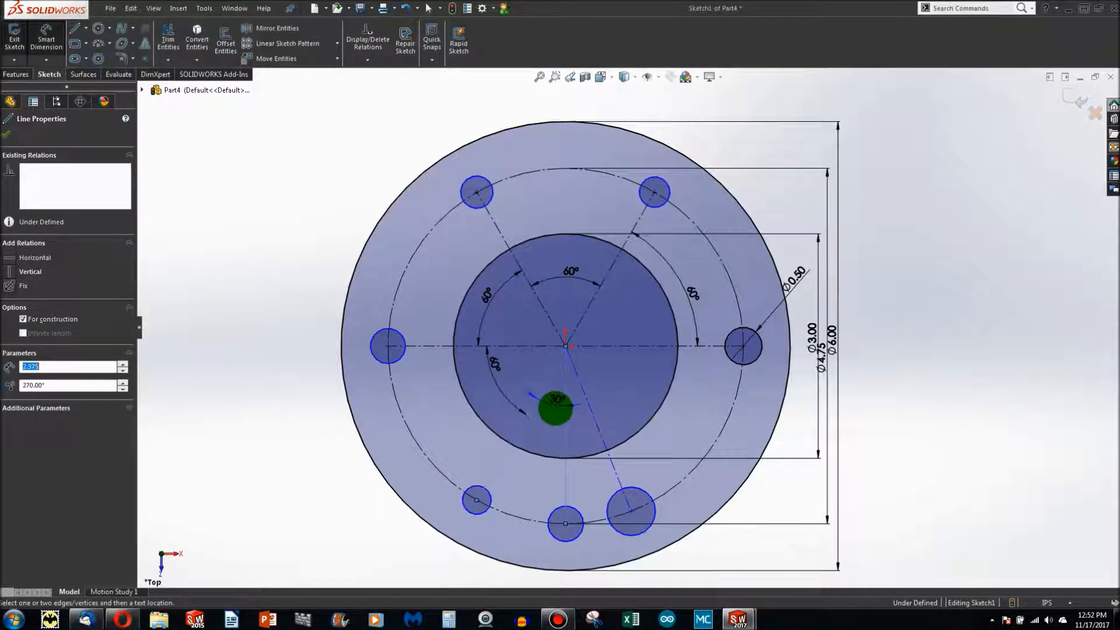
{"action": "left_click", "coordinate": [554, 408]}
{"action": "type", "text": "360/6"}
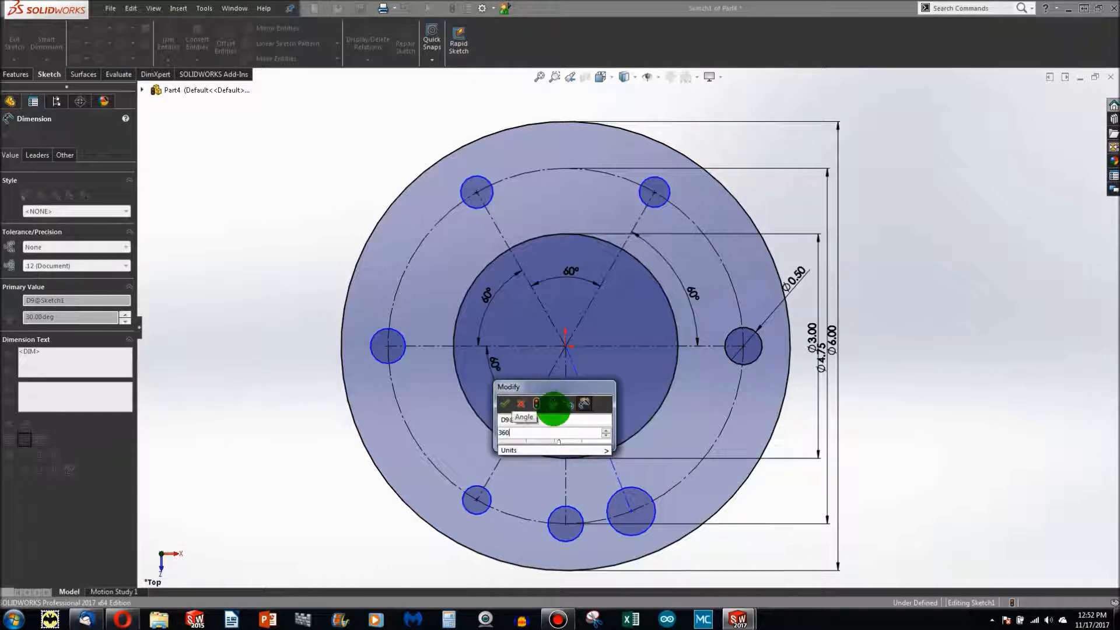
{"action": "key", "text": "Return"}
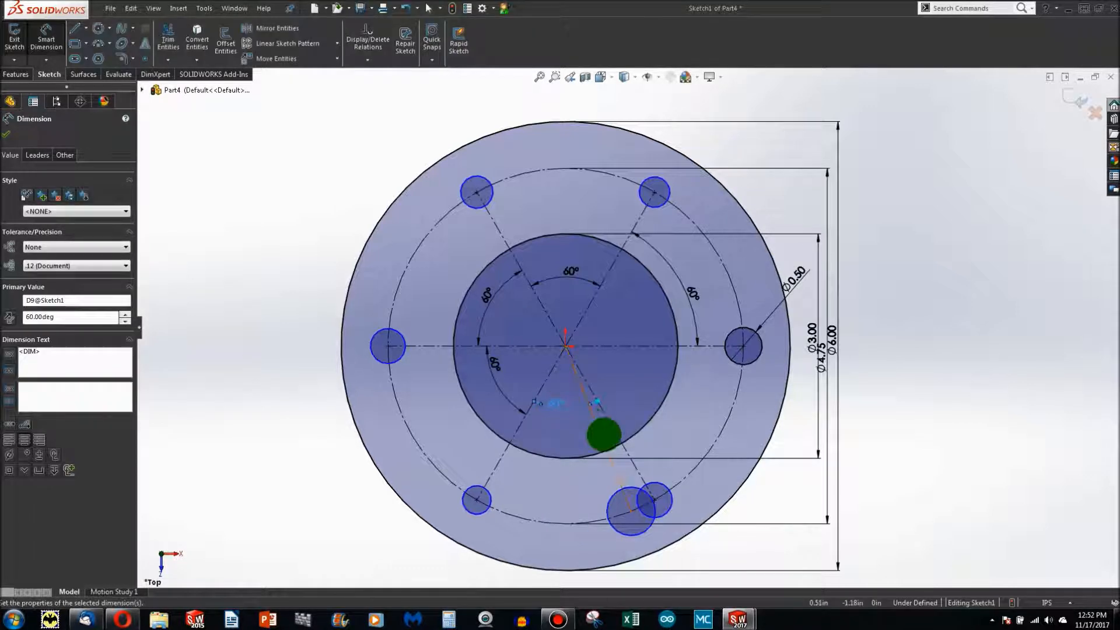
- Delete the stray construction line and the extra circle overlapping the lower-right bolt hole
{"action": "key", "text": "Escape"}
{"action": "left_click", "coordinate": [631, 508]}
{"action": "left_click", "coordinate": [576, 490]}
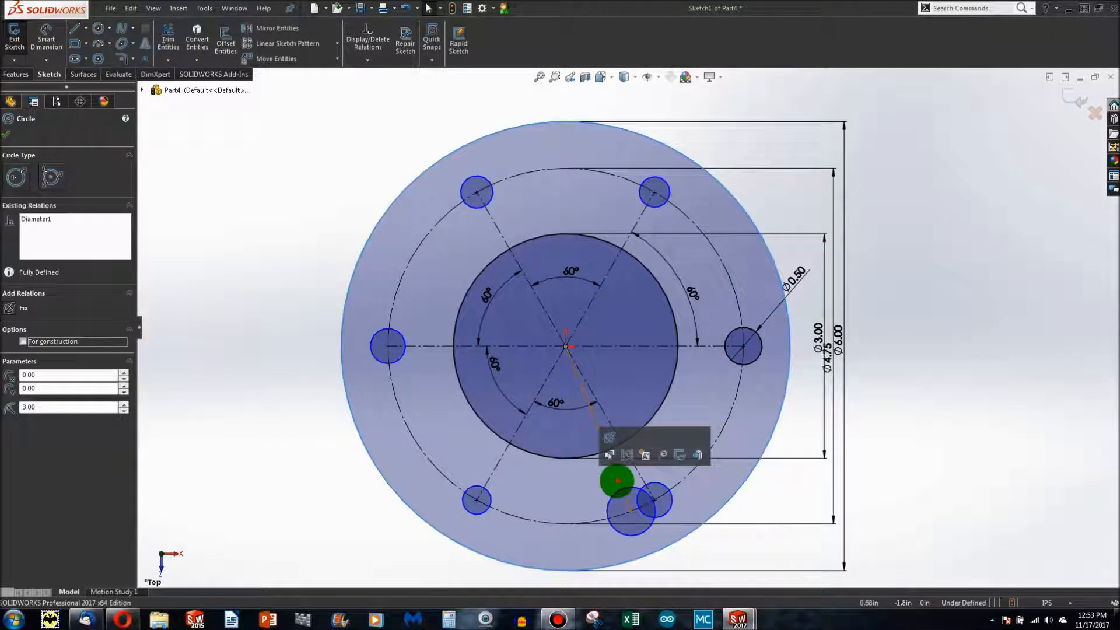
{"action": "left_click", "coordinate": [618, 480]}
{"action": "key", "text": "Delete"}
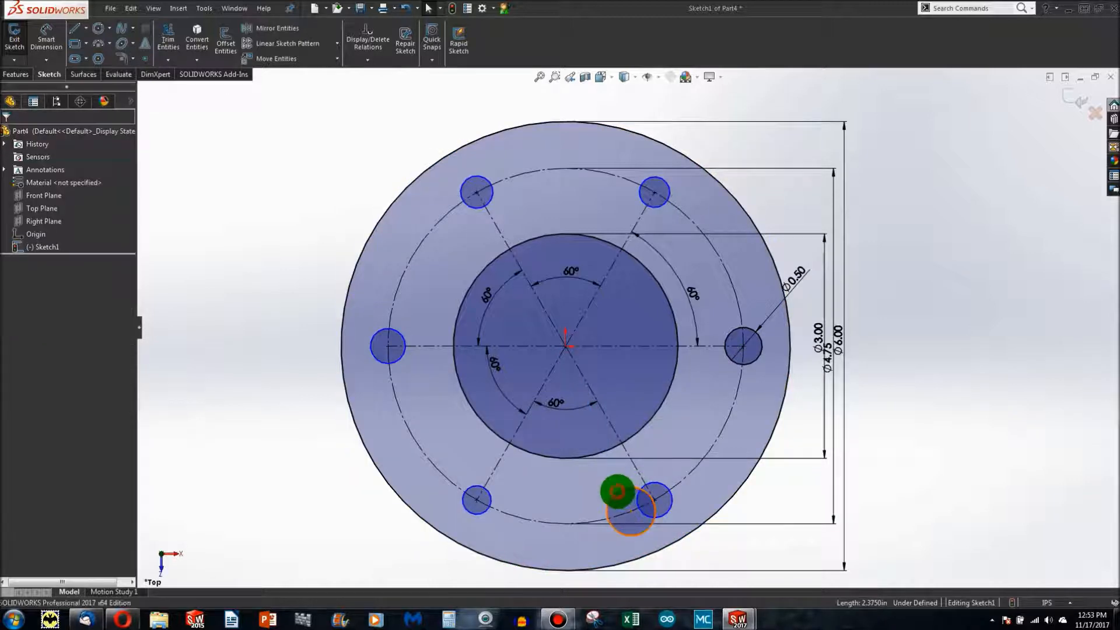
{"action": "left_click", "coordinate": [617, 492]}
{"action": "key", "text": "Delete"}
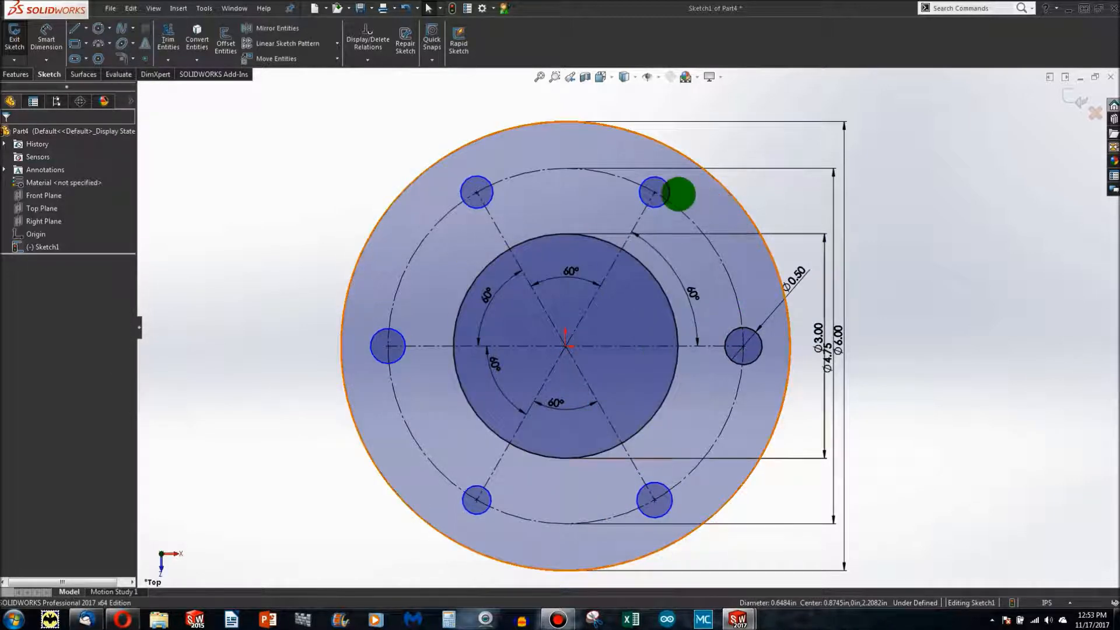
- Enlarge the upper-right bolt hole to about 1.39 in diameter, and apply an Equal relation to all six bolt holes
{"action": "left_click_drag", "start_coordinate": [669, 187], "coordinate": [705, 203]}
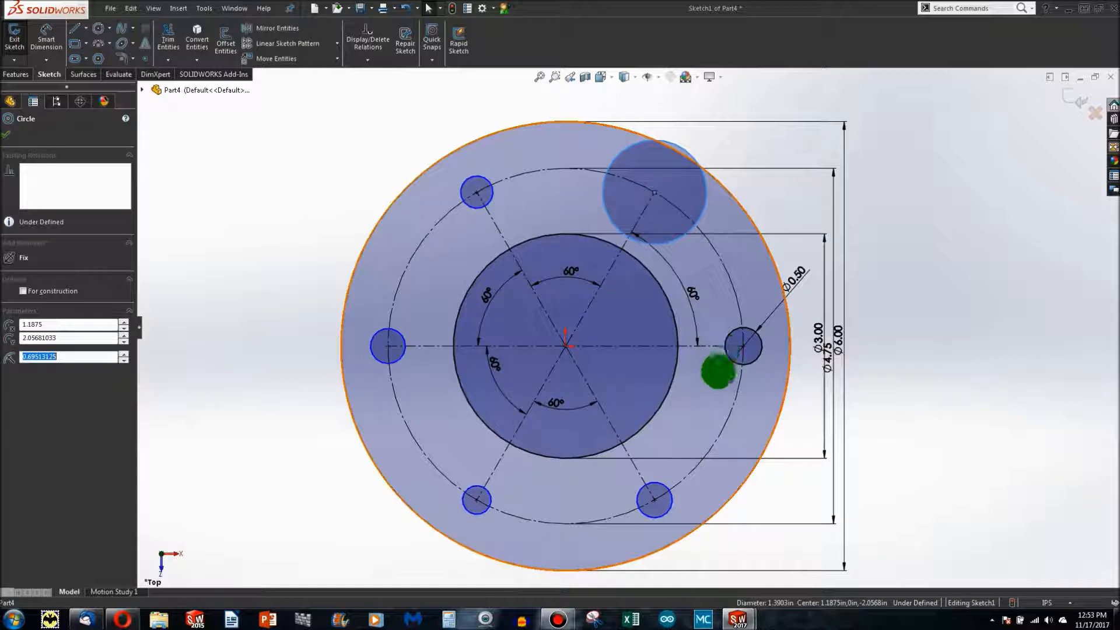
{"action": "left_click", "coordinate": [730, 362]}
{"action": "left_click", "coordinate": [647, 242], "text": "ctrl"}
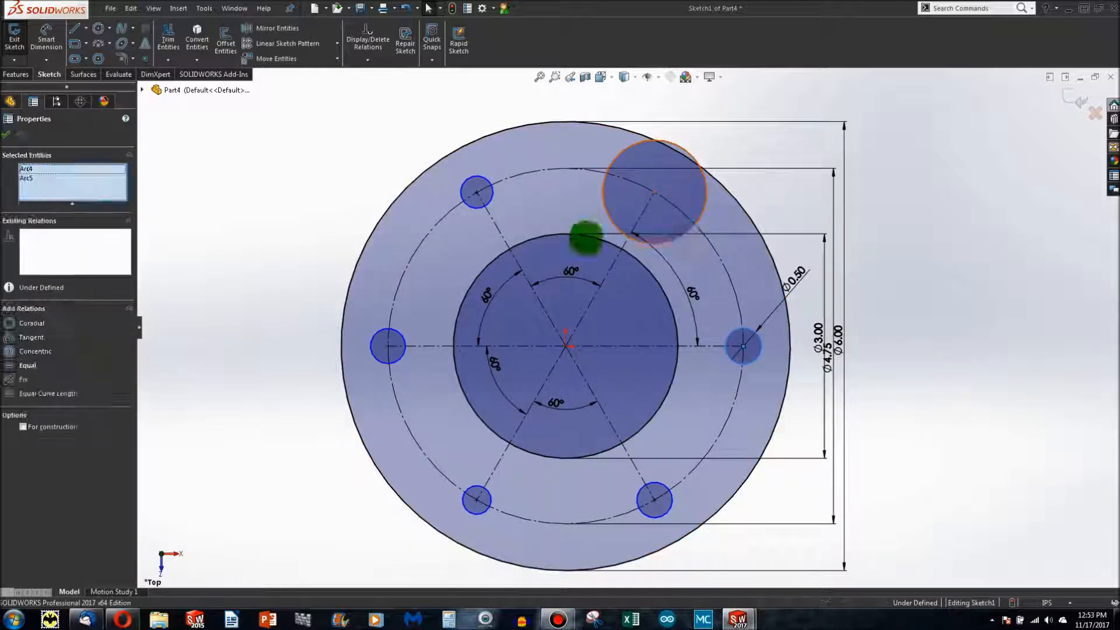
{"action": "left_click", "coordinate": [487, 188], "text": "ctrl"}
{"action": "left_click", "coordinate": [388, 345], "text": "ctrl"}
{"action": "left_click", "coordinate": [470, 487], "text": "ctrl"}
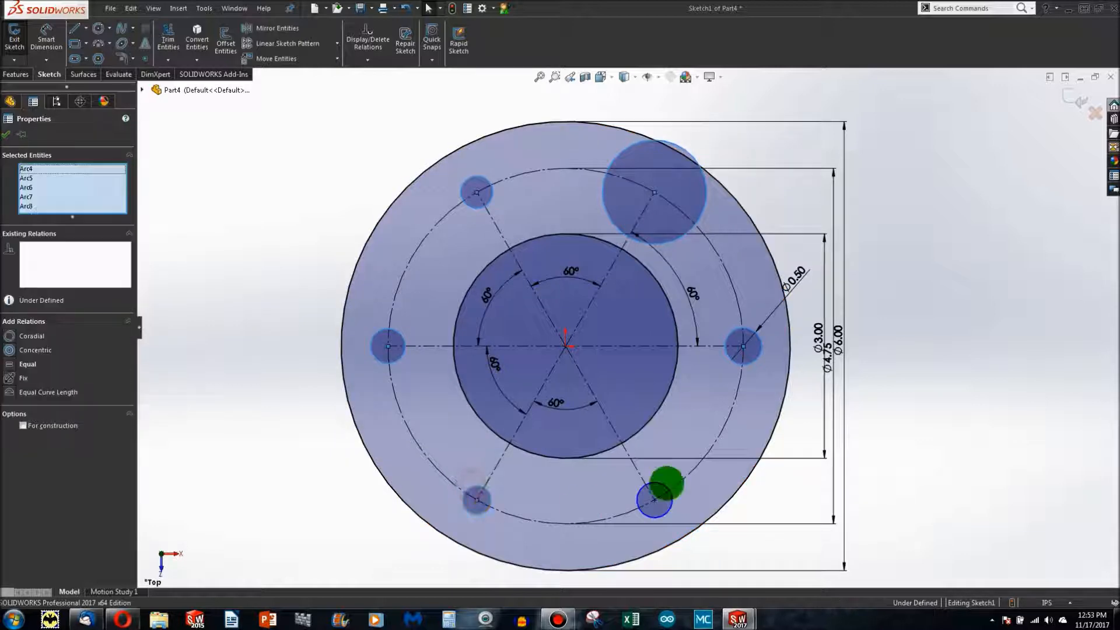
{"action": "left_click", "coordinate": [636, 492], "text": "ctrl"}
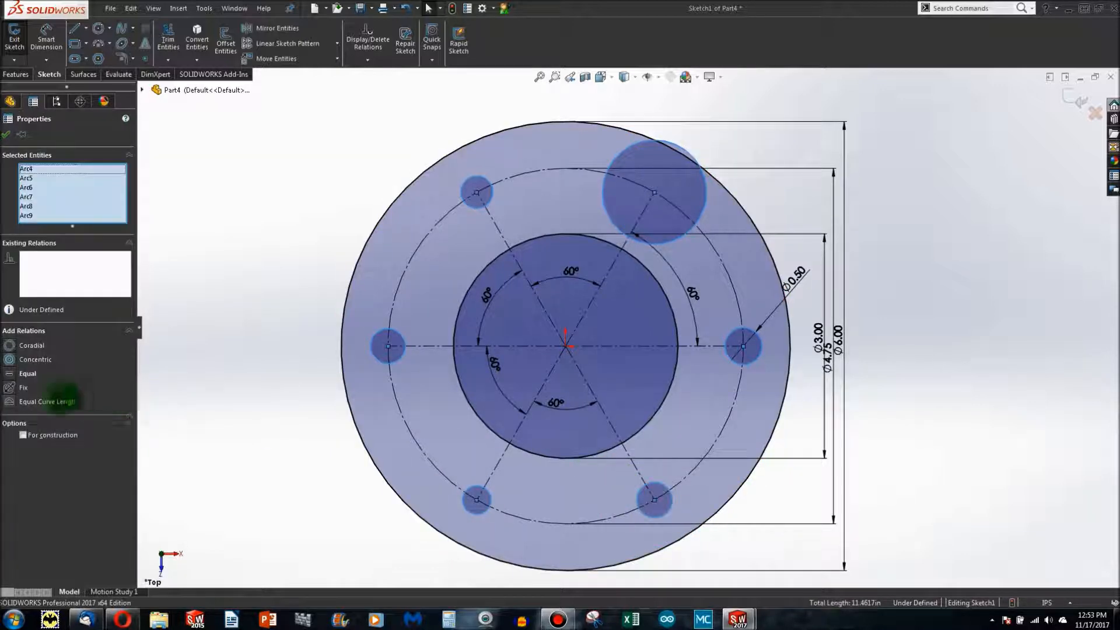
{"action": "left_click", "coordinate": [9, 372]}
{"action": "left_click", "coordinate": [323, 465]}
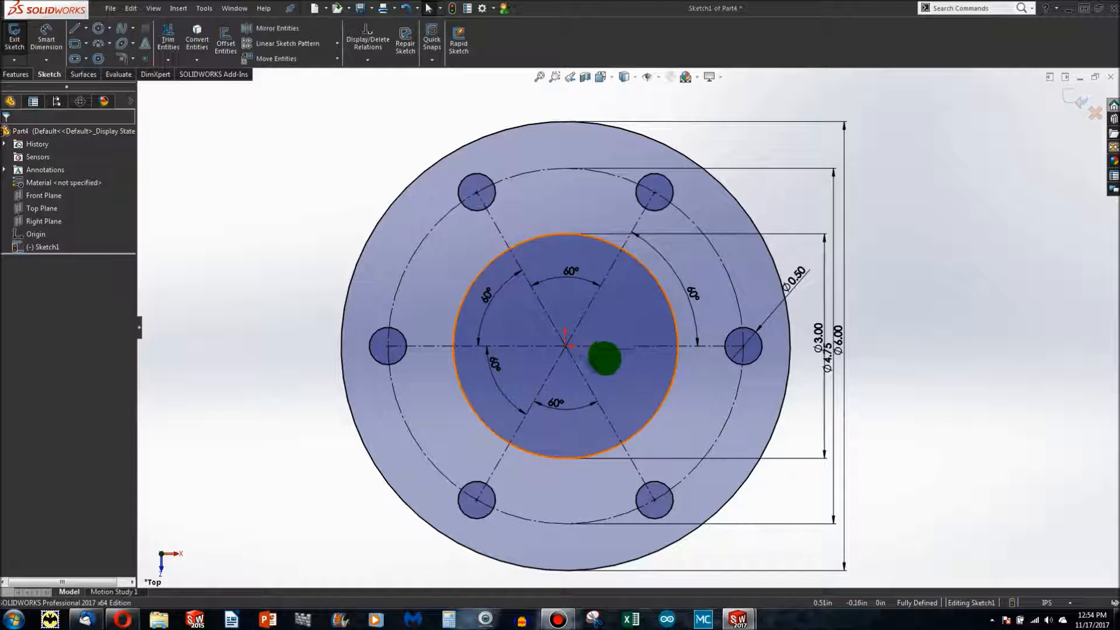
- Examine the finished flange in the Part1 document and return to the sketch in Part4
{"action": "mouse_move", "coordinate": [645, 307]}
{"action": "middle_mouse_down"}
{"action": "mouse_move", "coordinate": [610, 332]}
{"action": "mouse_move", "coordinate": [719, 528]}
{"action": "middle_mouse_up"}
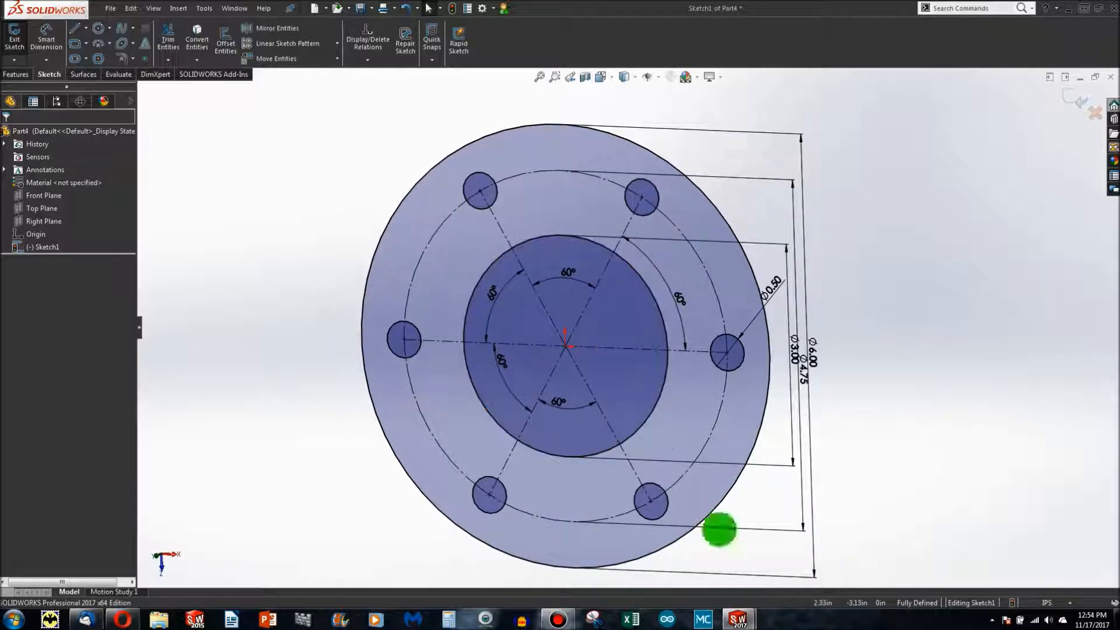
{"action": "mouse_move", "coordinate": [737, 618]}
{"action": "left_click", "coordinate": [670, 561]}
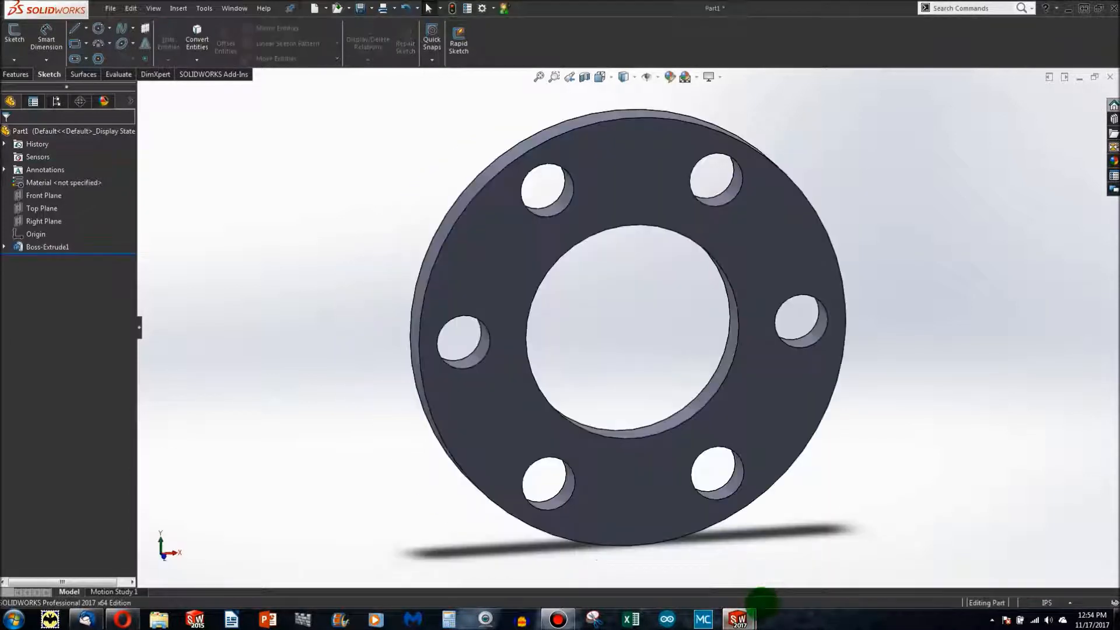
{"action": "mouse_move", "coordinate": [738, 618]}
{"action": "left_click", "coordinate": [785, 585]}
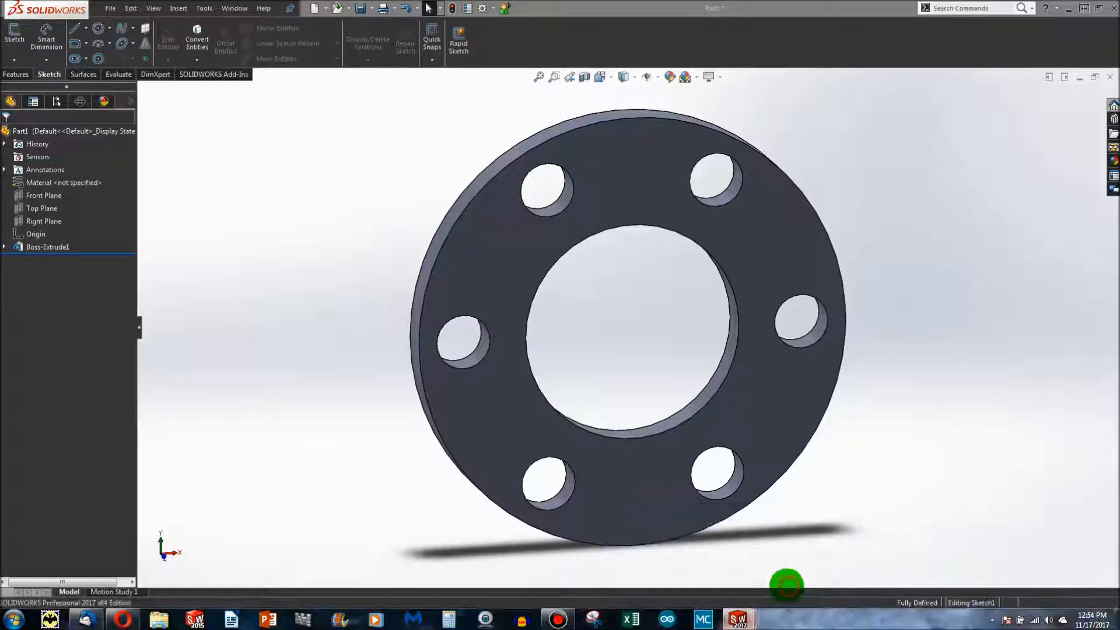
{"action": "key", "text": "ctrl+8"}
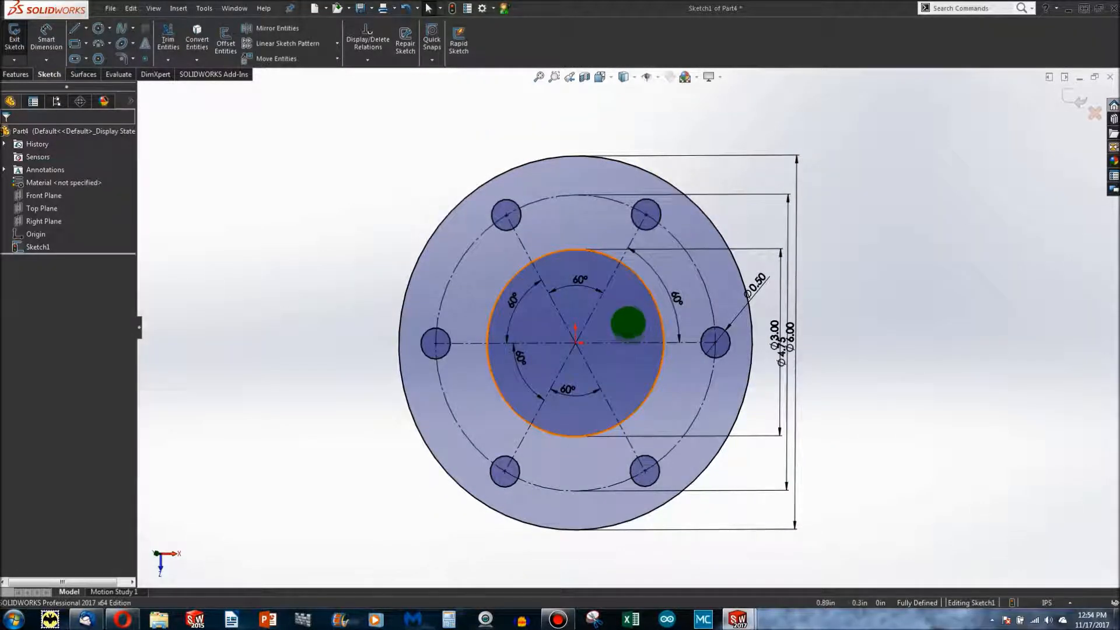
{"action": "scroll", "coordinate": [628, 320], "scroll_direction": "up", "scroll_amount": 2}
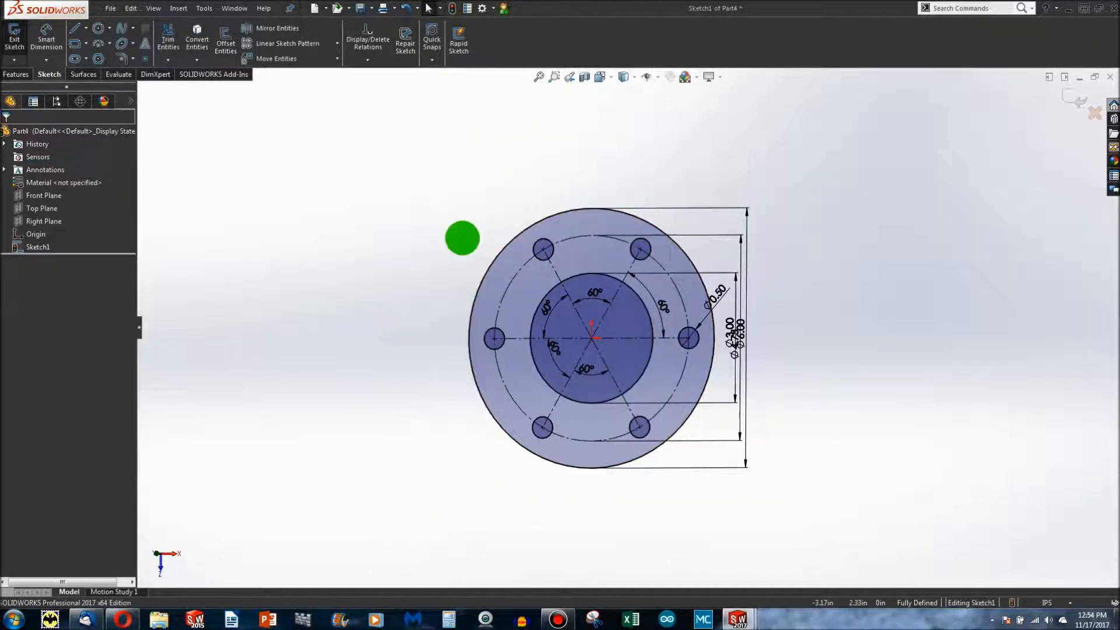
{"action": "scroll", "coordinate": [629, 272], "scroll_direction": "down", "scroll_amount": 2}
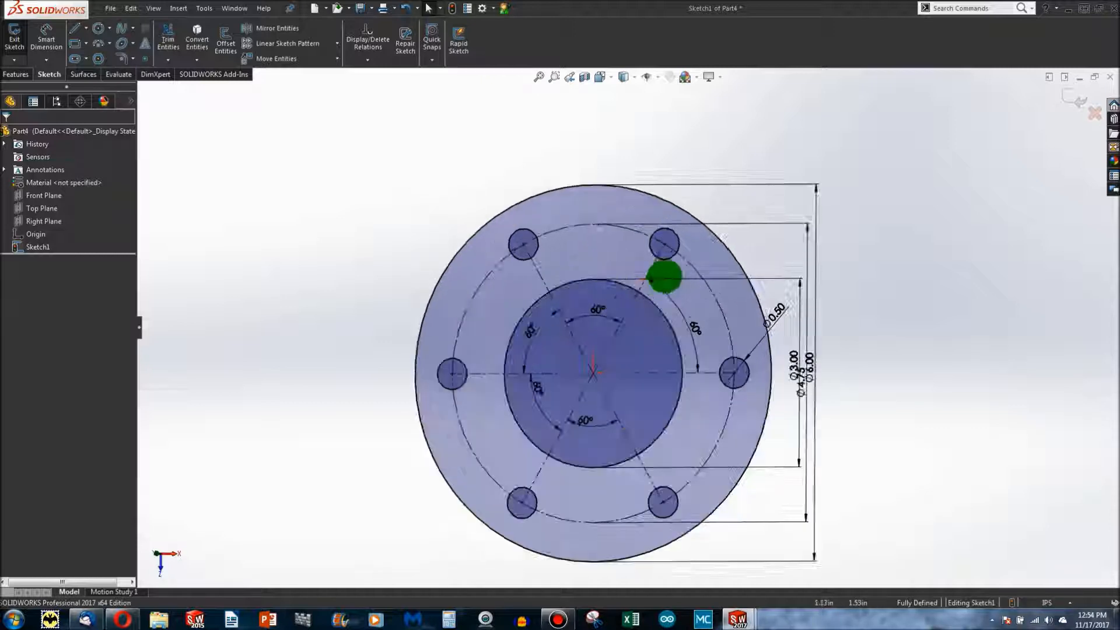
- Delete the 4.75 in construction bolt circle together with its associated dimension
{"action": "left_click", "coordinate": [683, 262]}
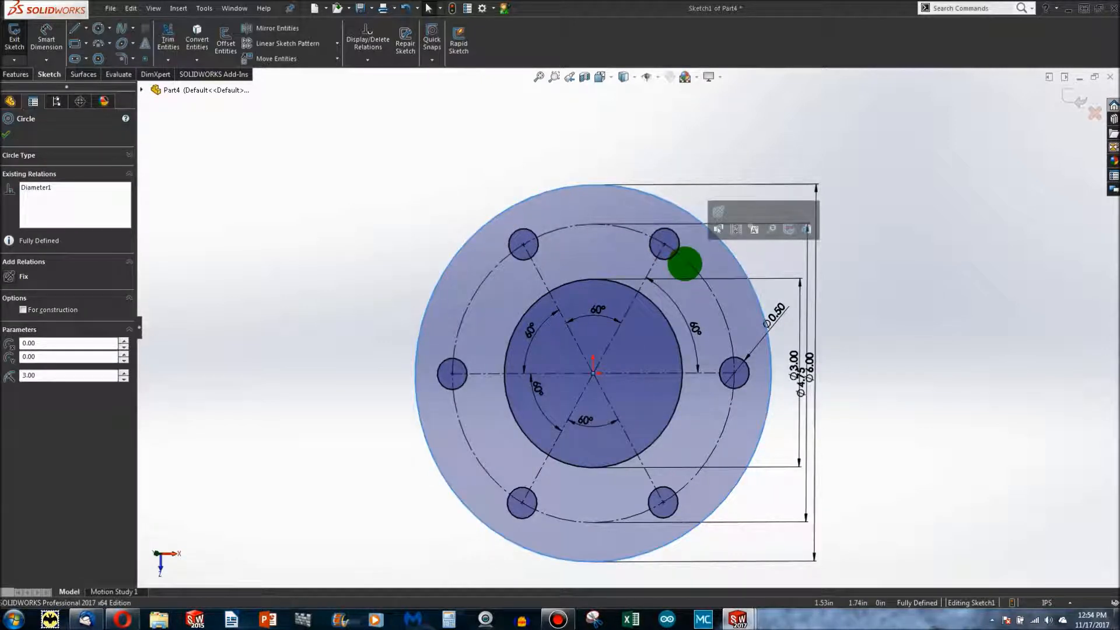
{"action": "left_click", "coordinate": [685, 263]}
{"action": "key", "text": "Delete"}
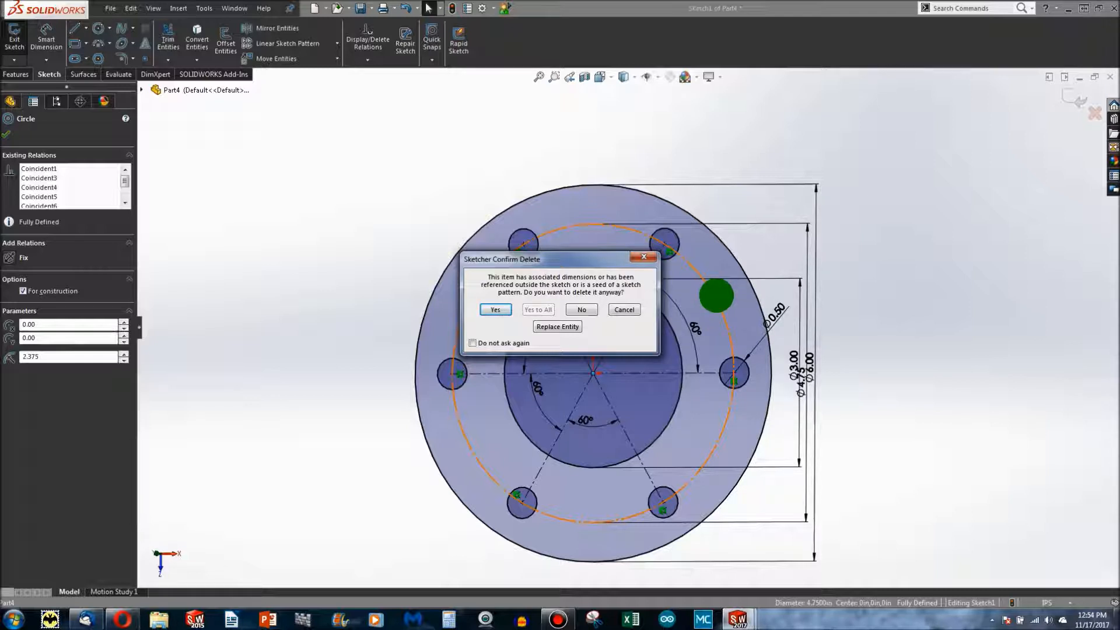
{"action": "key", "text": "Return"}
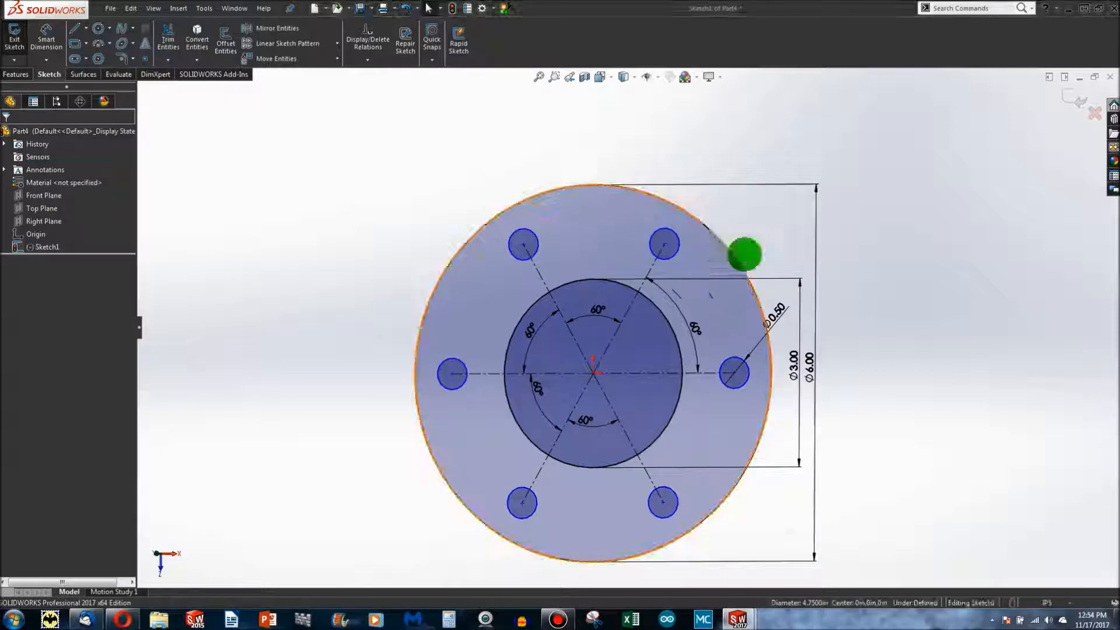
- Delete the upper-right and upper-left bolt holes along with their construction lines and associated dimensions
{"action": "left_click", "coordinate": [676, 244]}
{"action": "key", "text": "Delete"}
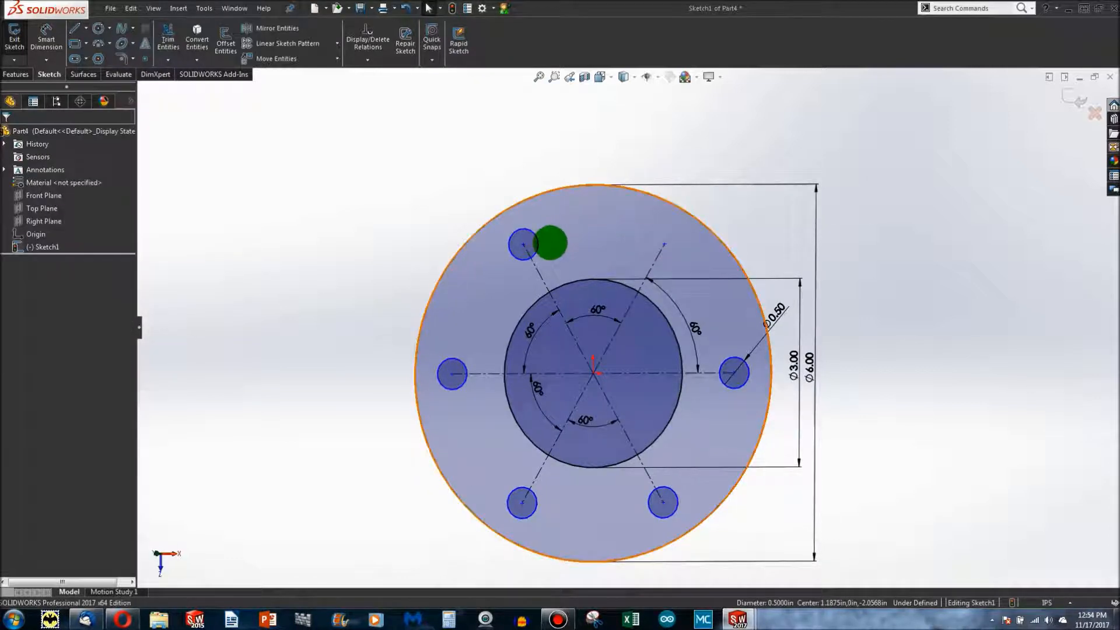
{"action": "left_click", "coordinate": [540, 243]}
{"action": "key", "text": "Delete"}
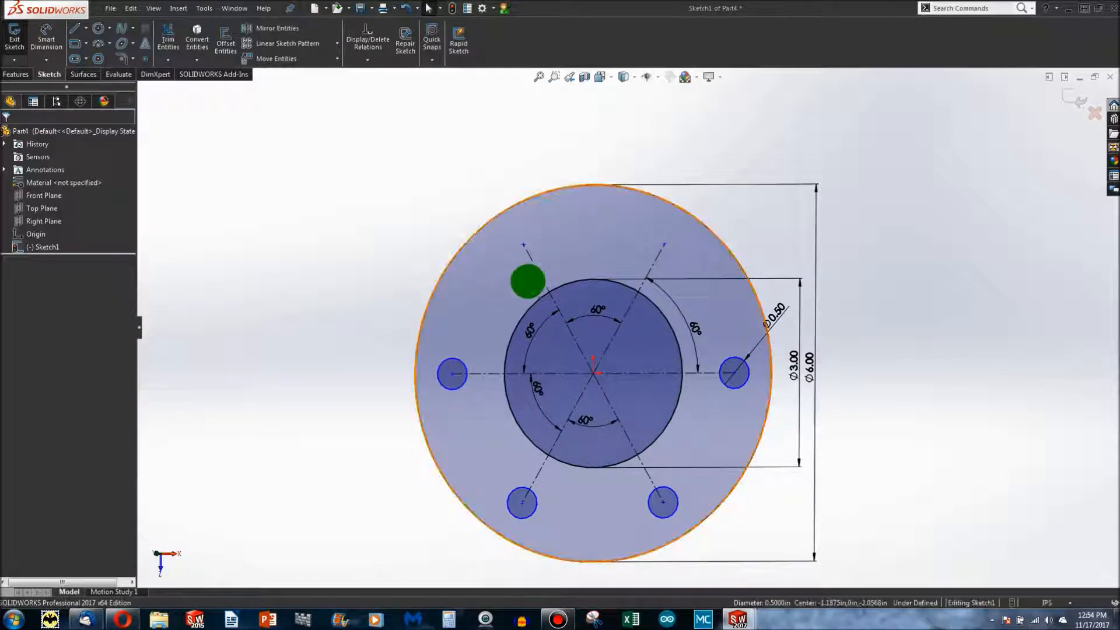
{"action": "left_click", "coordinate": [537, 274]}
{"action": "key", "text": "Delete"}
{"action": "key", "text": "Return"}
{"action": "left_click", "coordinate": [653, 259]}
{"action": "key", "text": "Delete"}
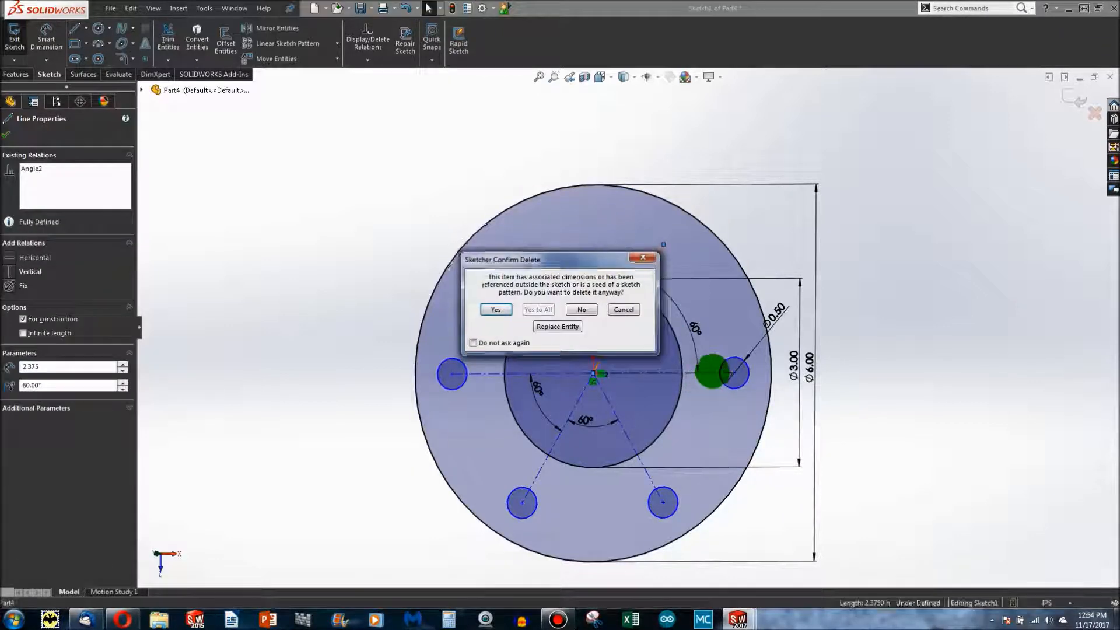
{"action": "key", "text": "Return"}
- Delete the right and lower-right bolt holes along with their construction lines and associated dimensions
{"action": "left_click", "coordinate": [711, 371]}
{"action": "key", "text": "Delete"}
{"action": "left_click", "coordinate": [733, 372]}
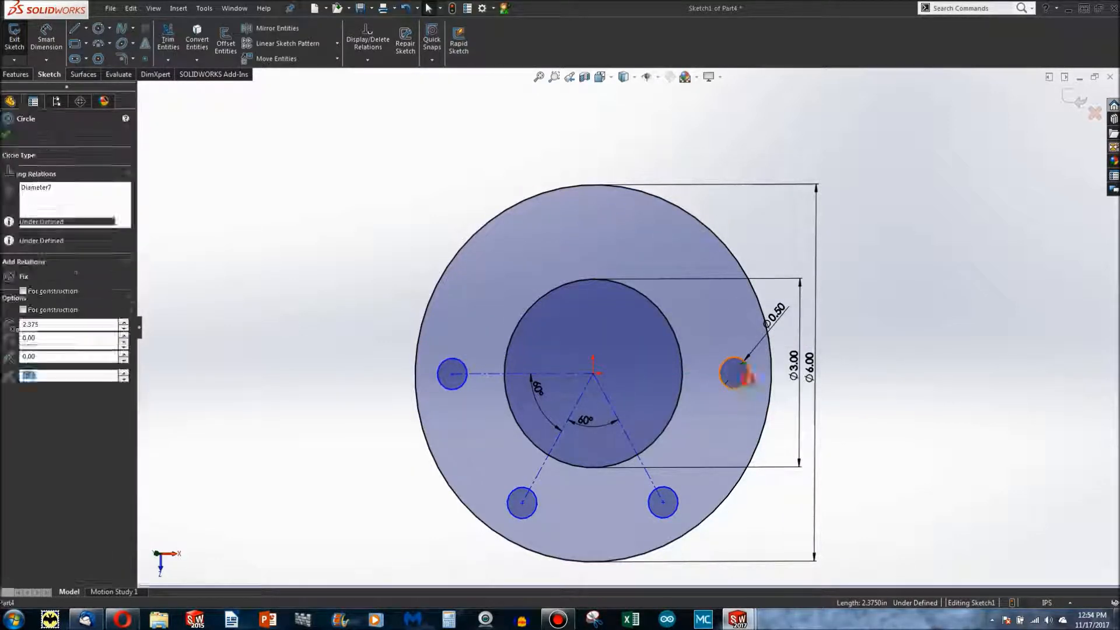
{"action": "key", "text": "Delete"}
{"action": "key", "text": "Return"}
{"action": "left_click", "coordinate": [659, 498]}
{"action": "key", "text": "Delete"}
{"action": "left_click", "coordinate": [654, 482]}
{"action": "key", "text": "Delete"}
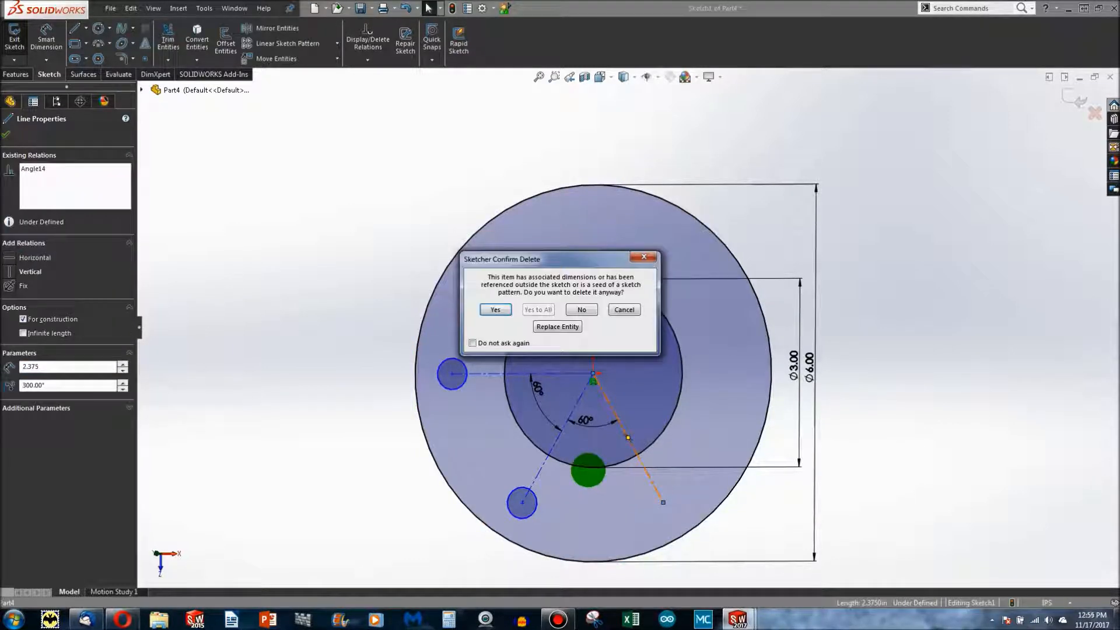
{"action": "key", "text": "Return"}
- Delete the lower-left and left bolt holes along with their construction lines, leaving only the outer circle and bore
{"action": "left_click", "coordinate": [556, 442]}
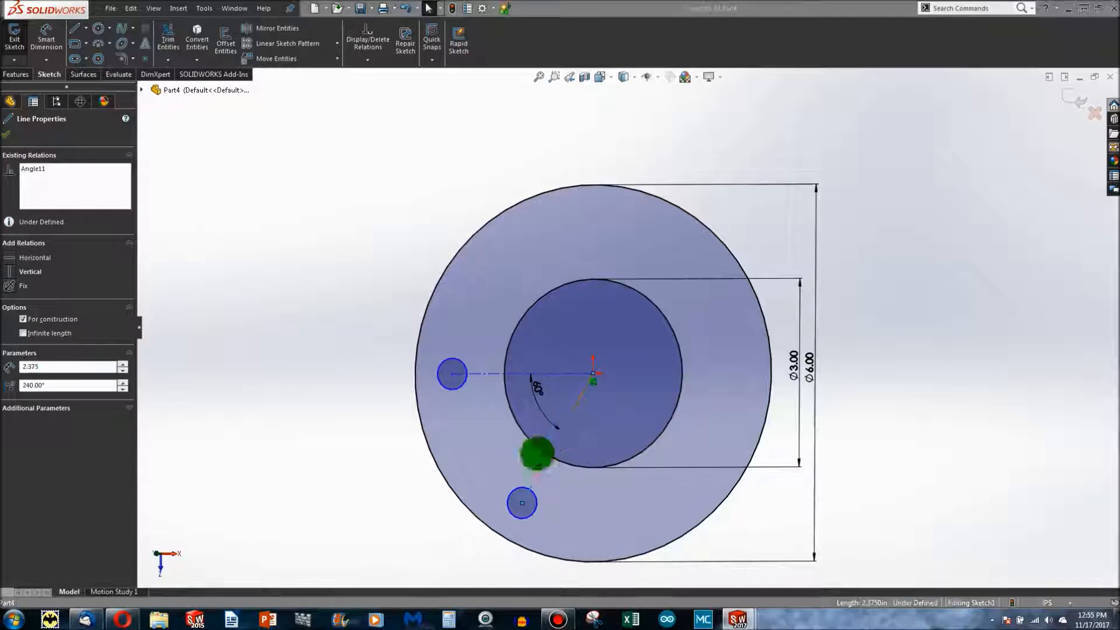
{"action": "key", "text": "Delete"}
{"action": "key", "text": "Return"}
{"action": "left_click", "coordinate": [512, 494]}
{"action": "key", "text": "Delete"}
{"action": "left_click", "coordinate": [490, 372]}
{"action": "key", "text": "Delete"}
{"action": "left_click", "coordinate": [461, 373]}
{"action": "key", "text": "Delete"}
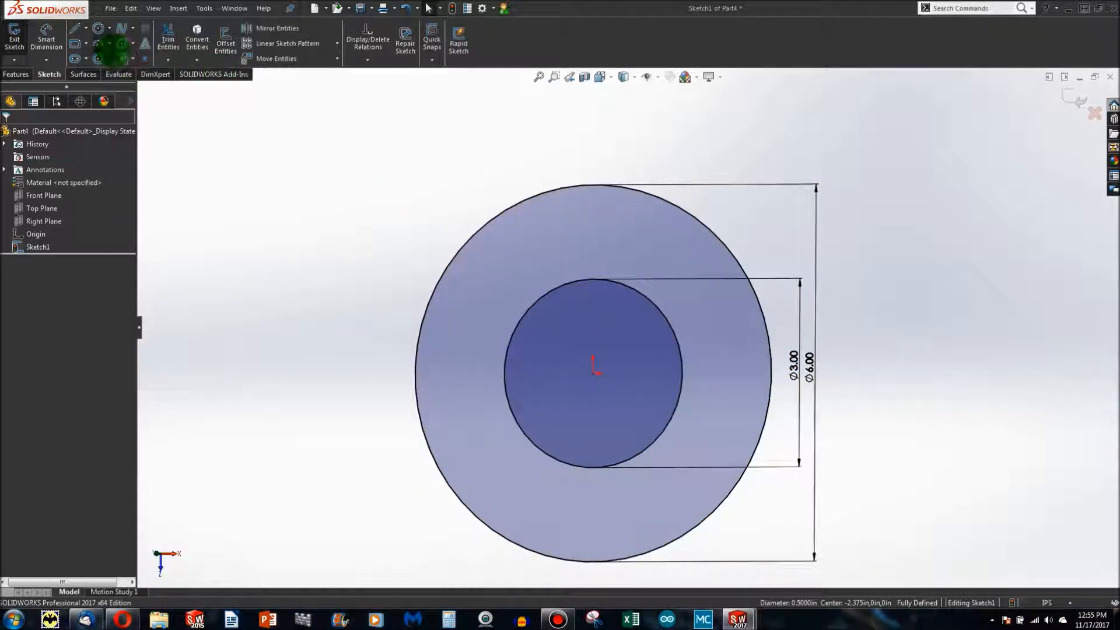
- Sketch a circle about 0.63 in in diameter to the right of the bore and make its centre horizontal with the origin
{"action": "left_click", "coordinate": [98, 28]}
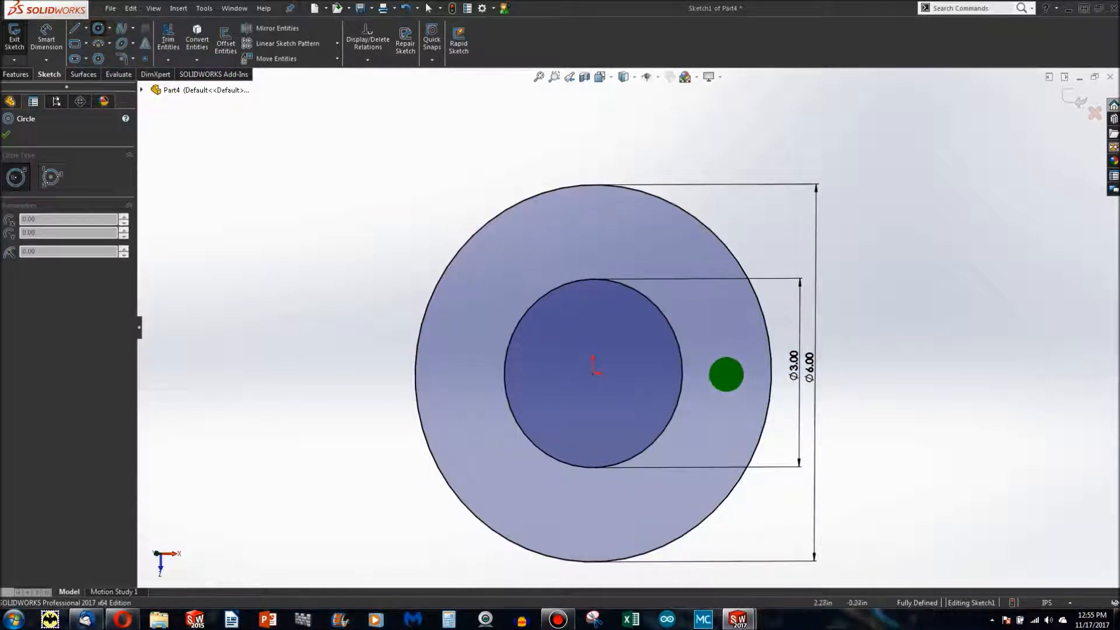
{"action": "left_click_drag", "start_coordinate": [728, 372], "coordinate": [734, 392]}
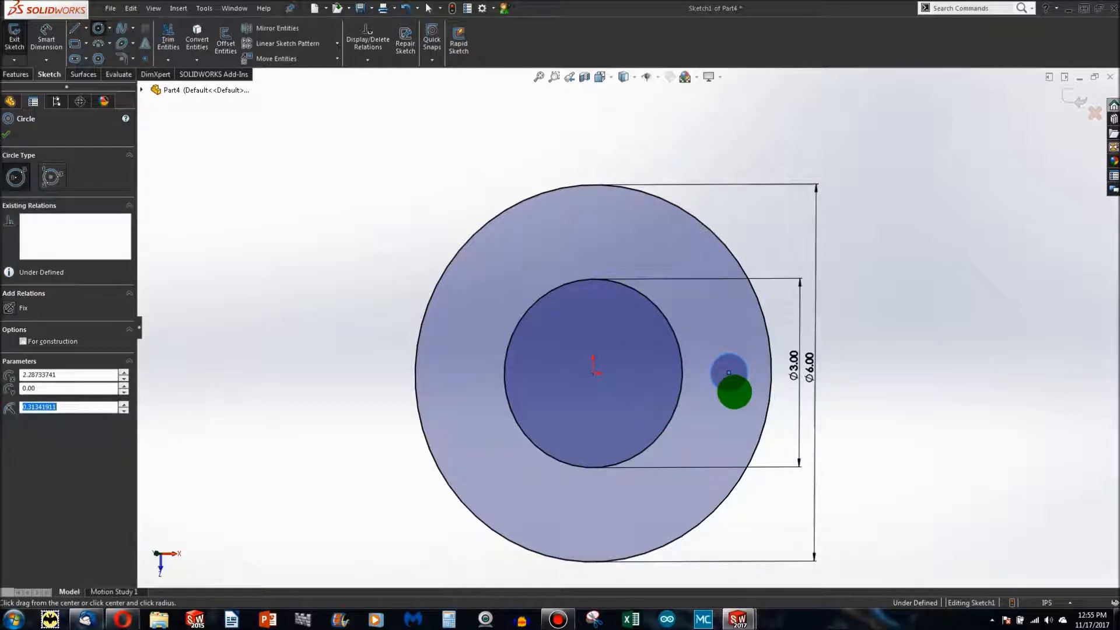
{"action": "key", "text": "Escape"}
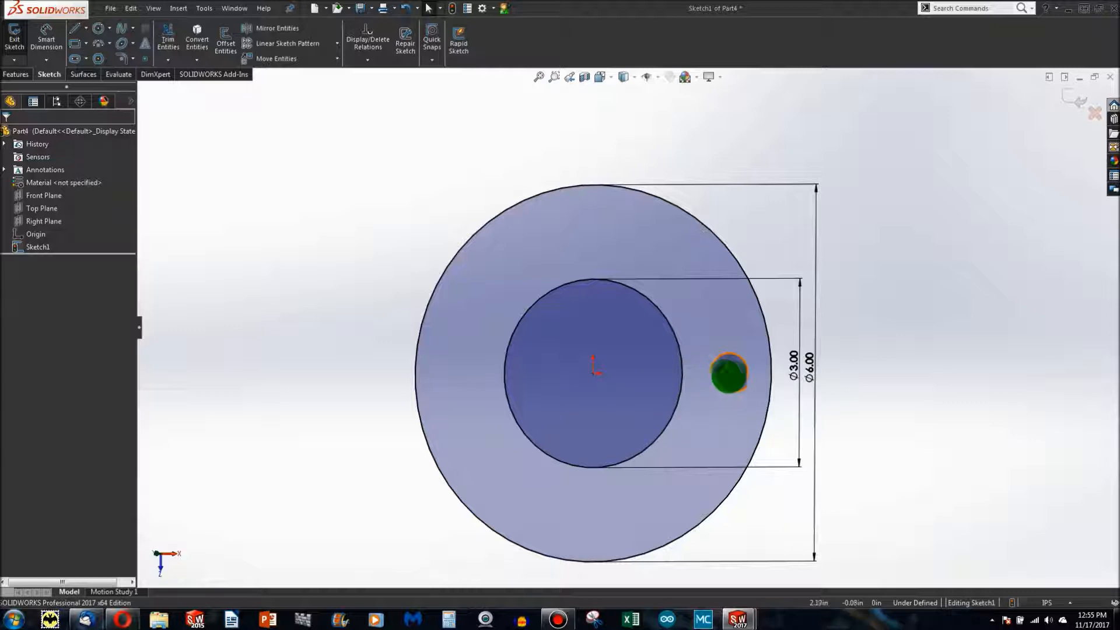
{"action": "left_click", "coordinate": [729, 374]}
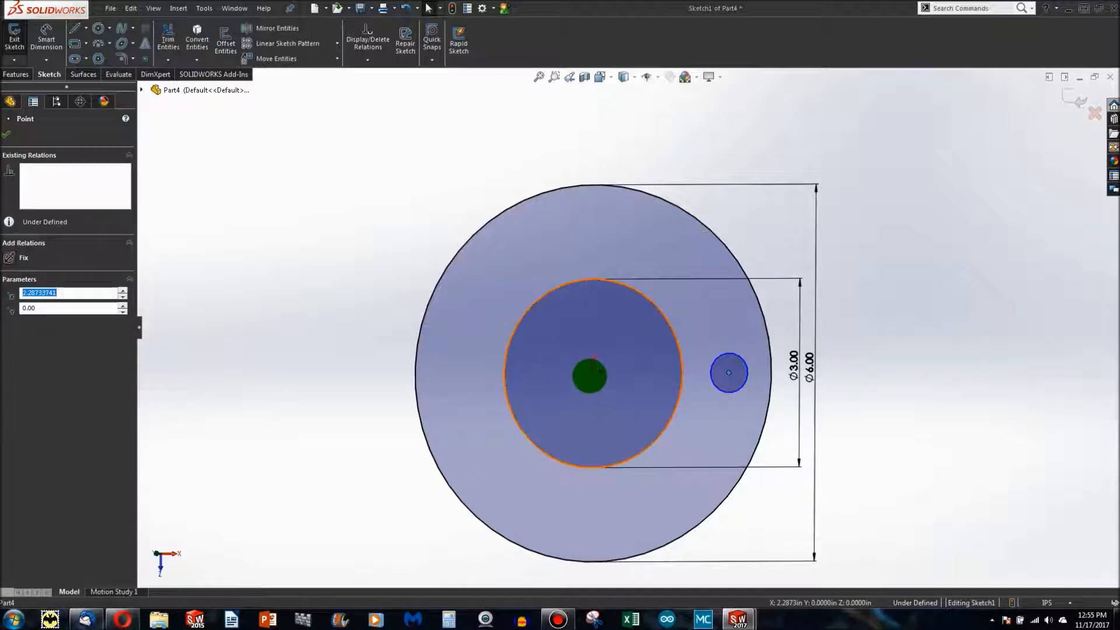
{"action": "left_click", "coordinate": [591, 372], "text": "ctrl"}
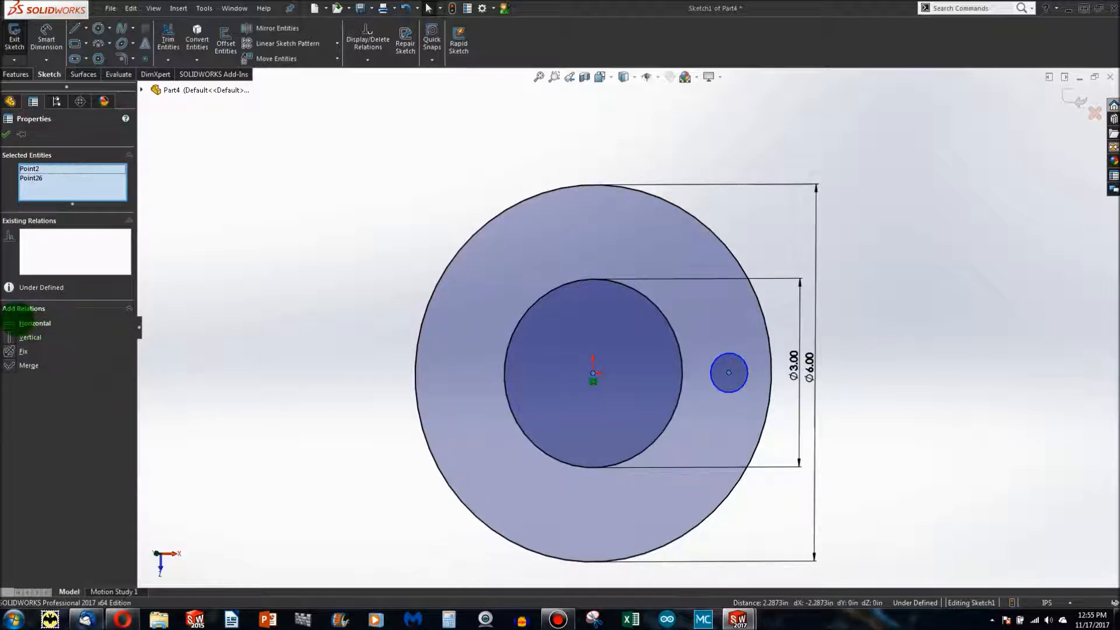
{"action": "left_click", "coordinate": [153, 303]}
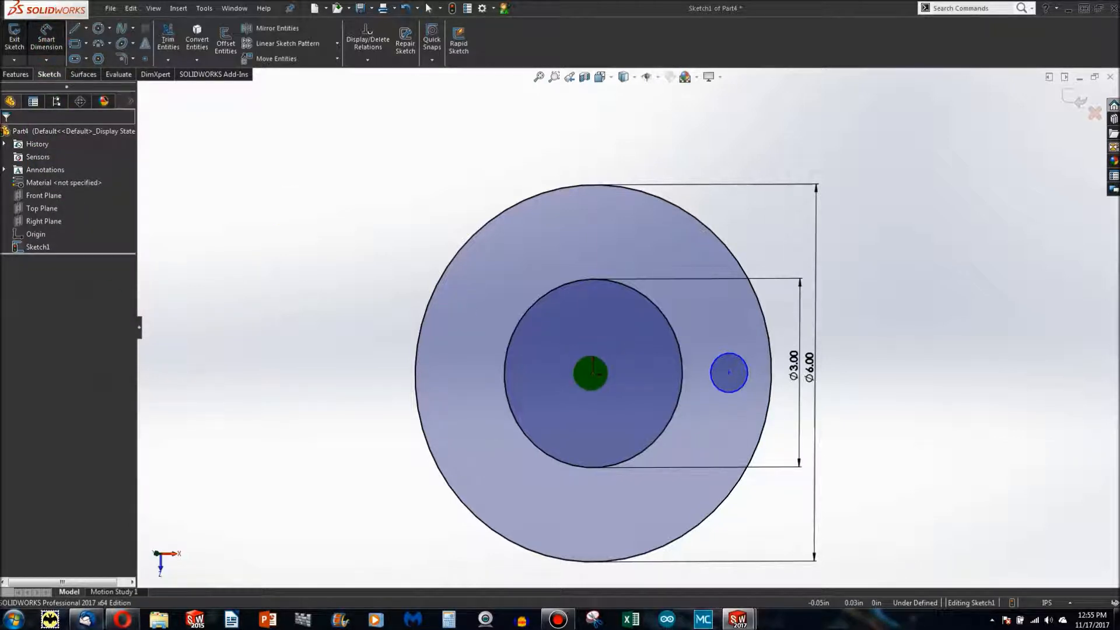
- Dimension the distance from the origin to the new hole's centre as 4.75/2 in
{"action": "left_click", "coordinate": [591, 372]}
{"action": "left_click", "coordinate": [729, 372]}
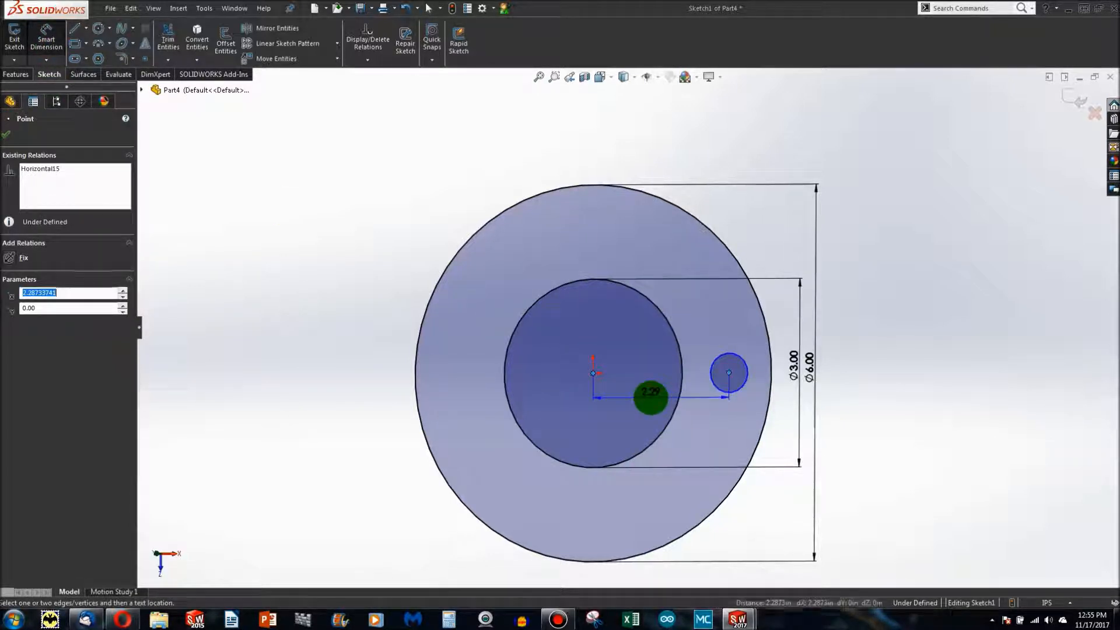
{"action": "left_click", "coordinate": [650, 397]}
{"action": "type", "text": "4"}
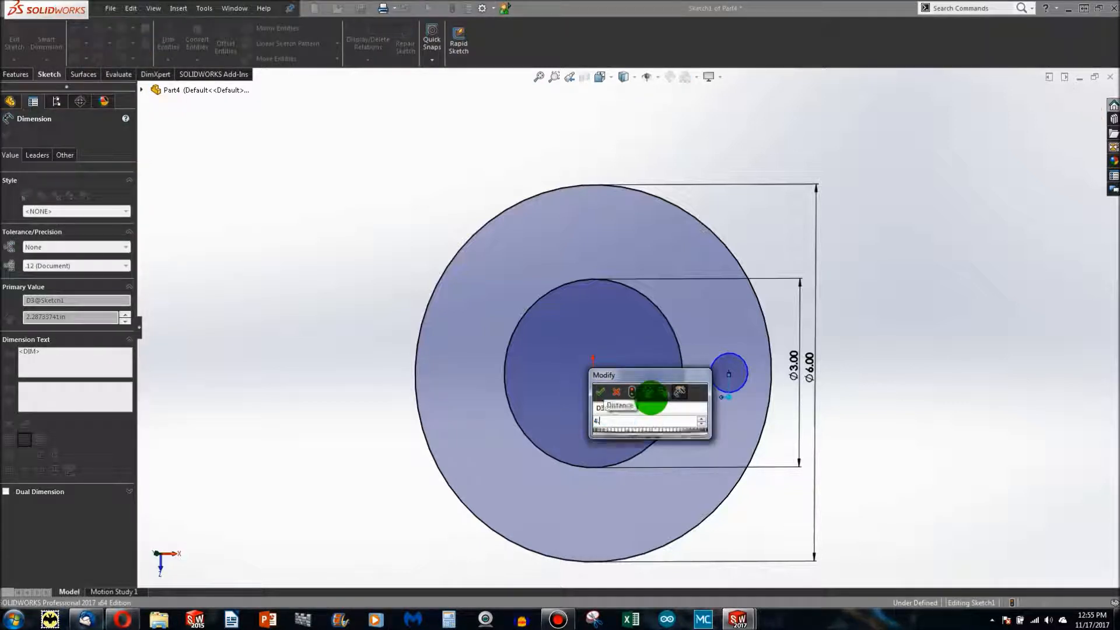
{"action": "type", "text": ".75/2"}
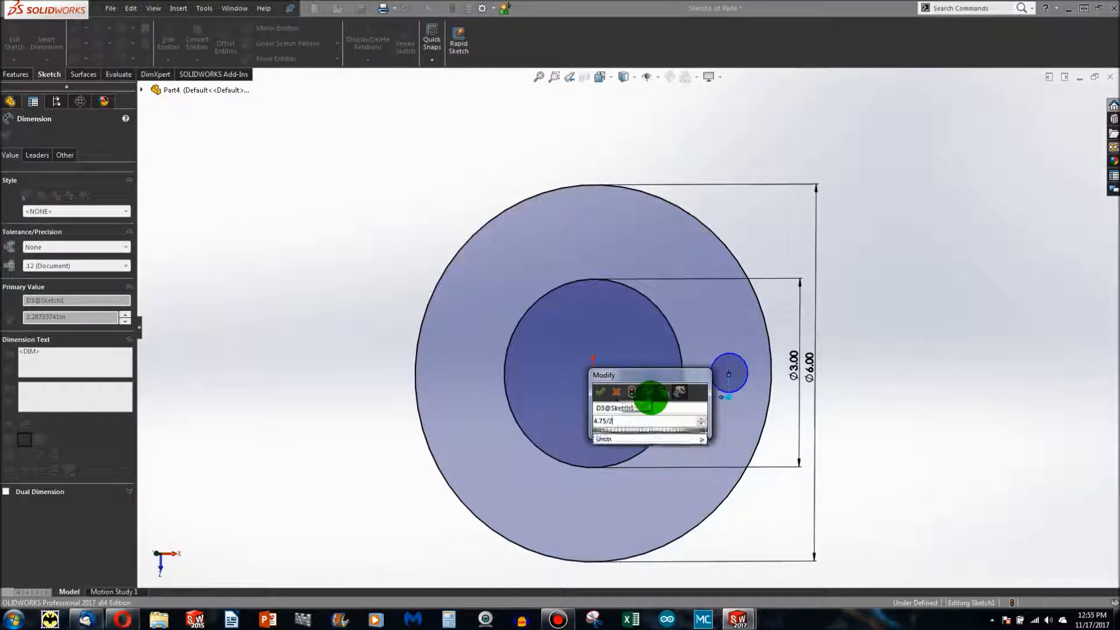
{"action": "key", "text": "Return"}
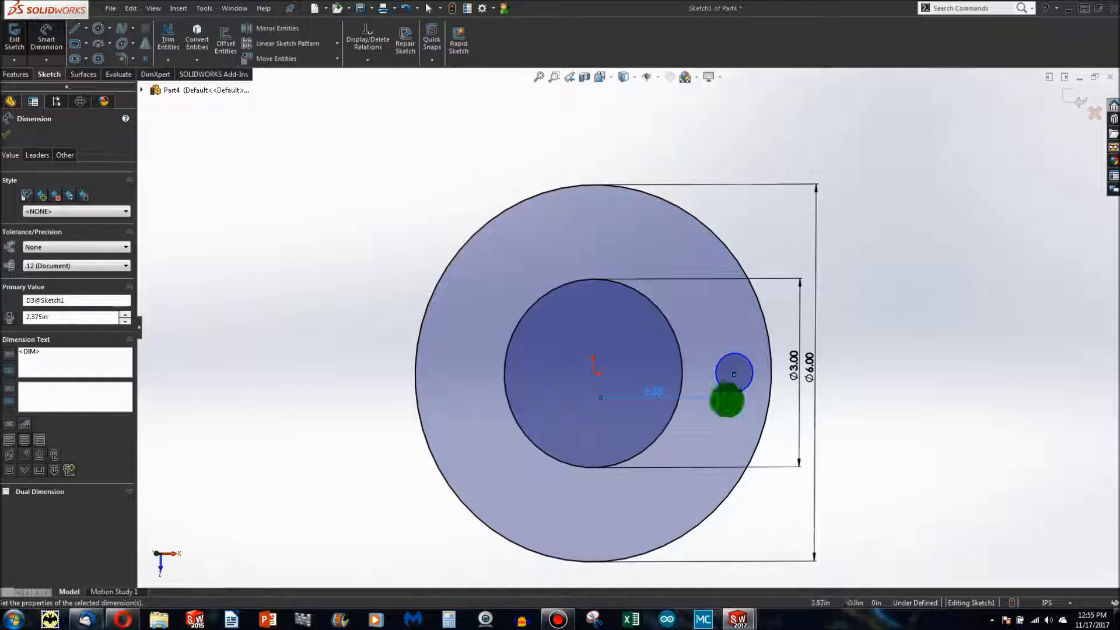
- Dimension the diameter of the small hole beside the bore as 0.5 in
{"action": "left_click", "coordinate": [721, 362]}
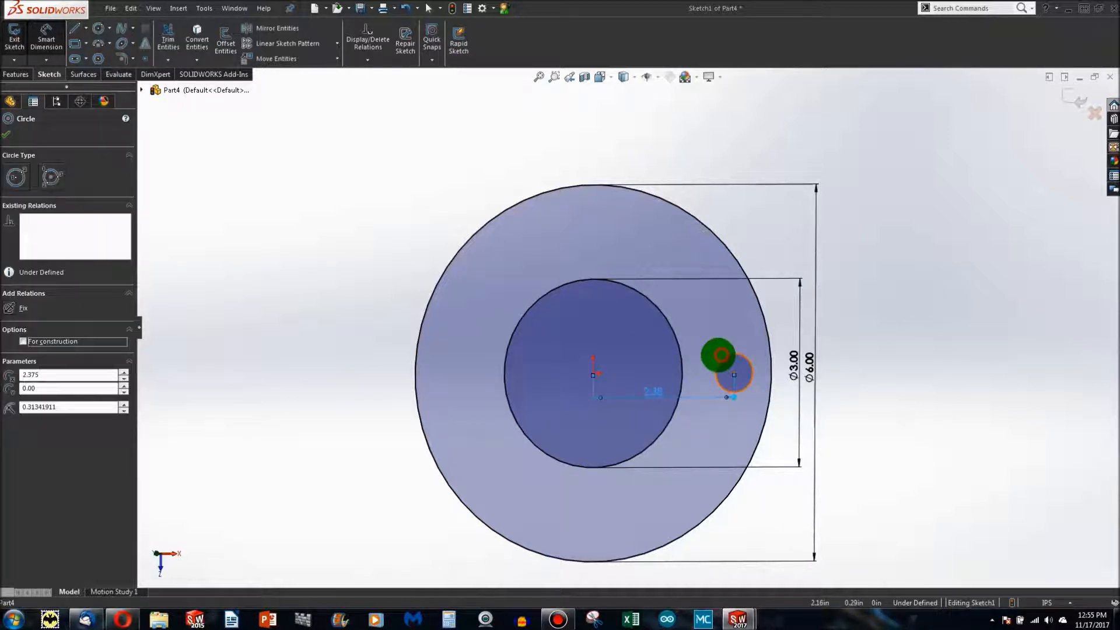
{"action": "left_click", "coordinate": [644, 345]}
{"action": "type", "text": ".5"}
{"action": "key", "text": "Return"}
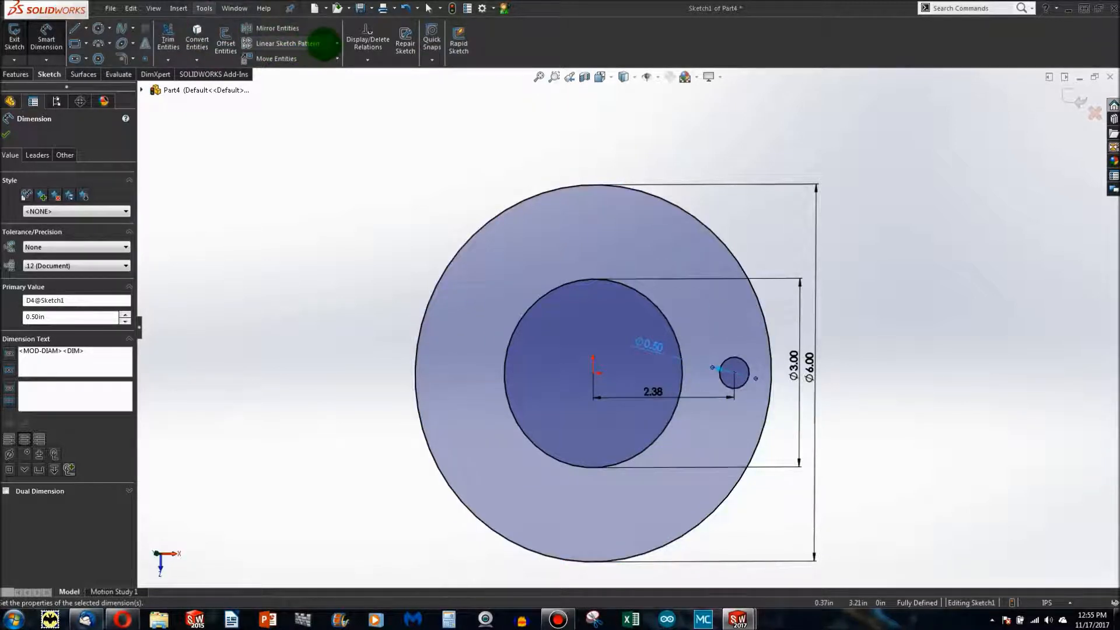
- Start a circular sketch pattern, clear its initial selections and choose the 0.5 in hole as the entity to pattern
{"action": "left_click", "coordinate": [337, 44]}
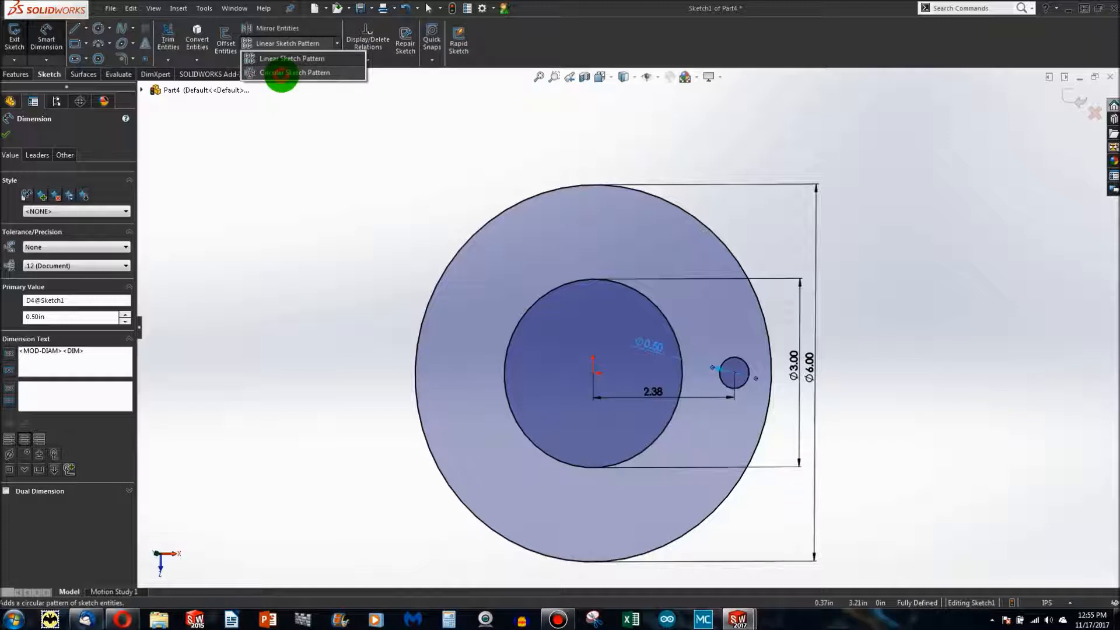
{"action": "left_click", "coordinate": [281, 73]}
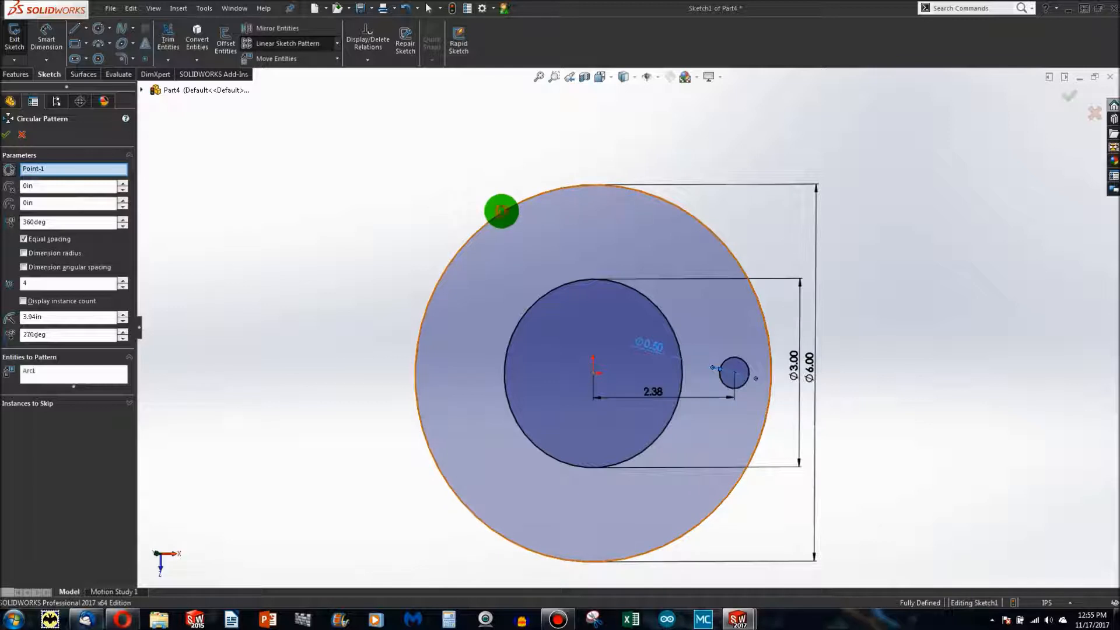
{"action": "left_click", "coordinate": [502, 211]}
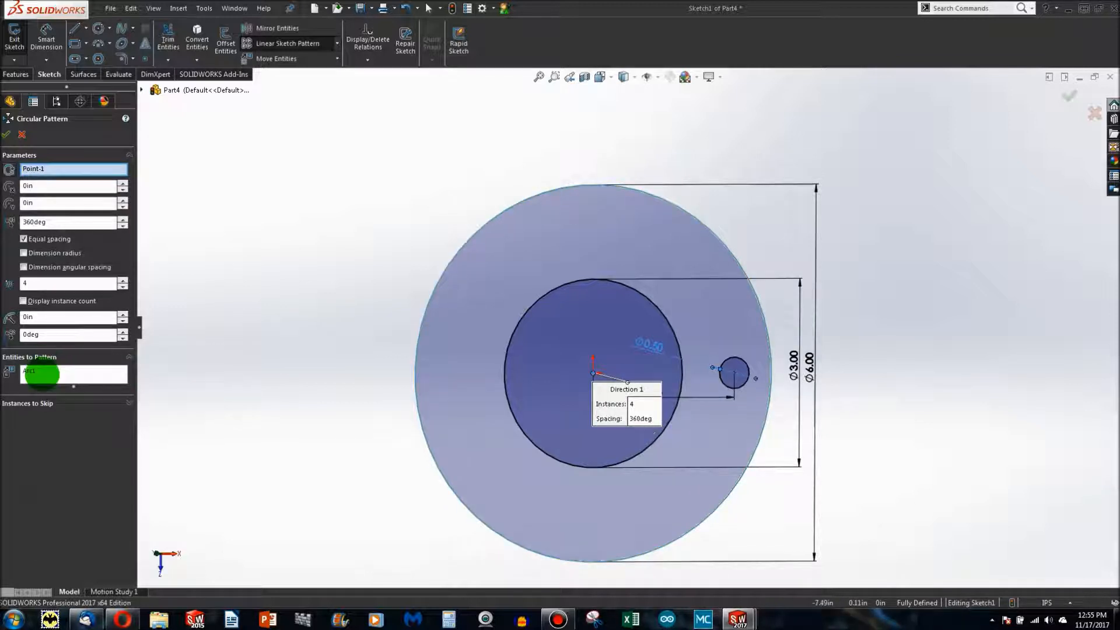
{"action": "left_click", "coordinate": [41, 373]}
{"action": "right_click", "coordinate": [58, 378]}
{"action": "left_click", "coordinate": [79, 382]}
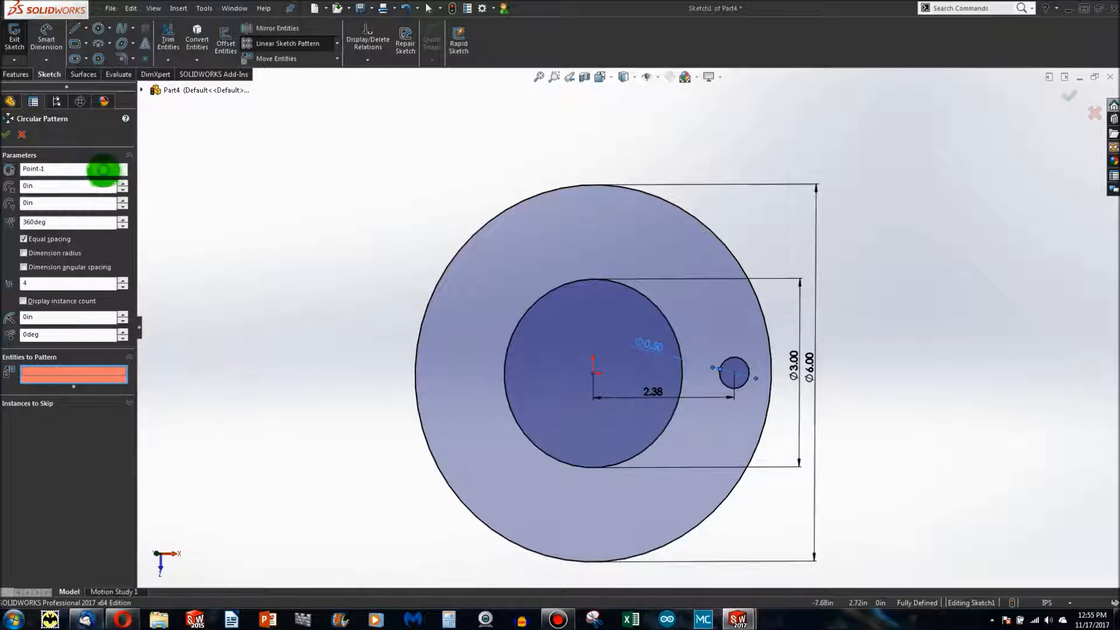
{"action": "right_click", "coordinate": [119, 169]}
{"action": "left_click", "coordinate": [140, 179]}
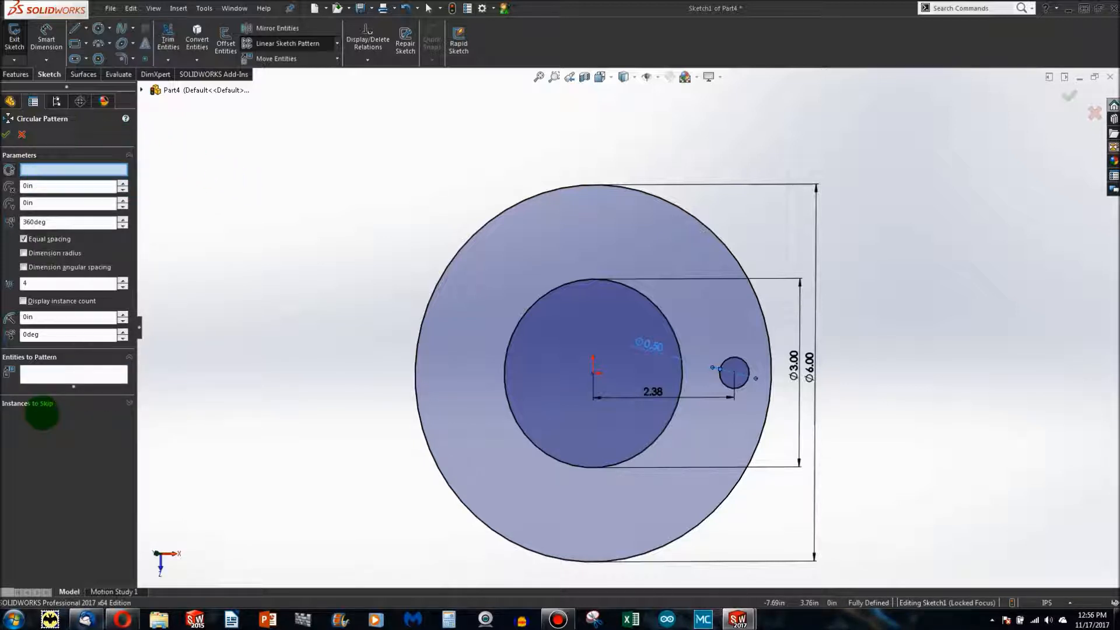
{"action": "left_click", "coordinate": [46, 378]}
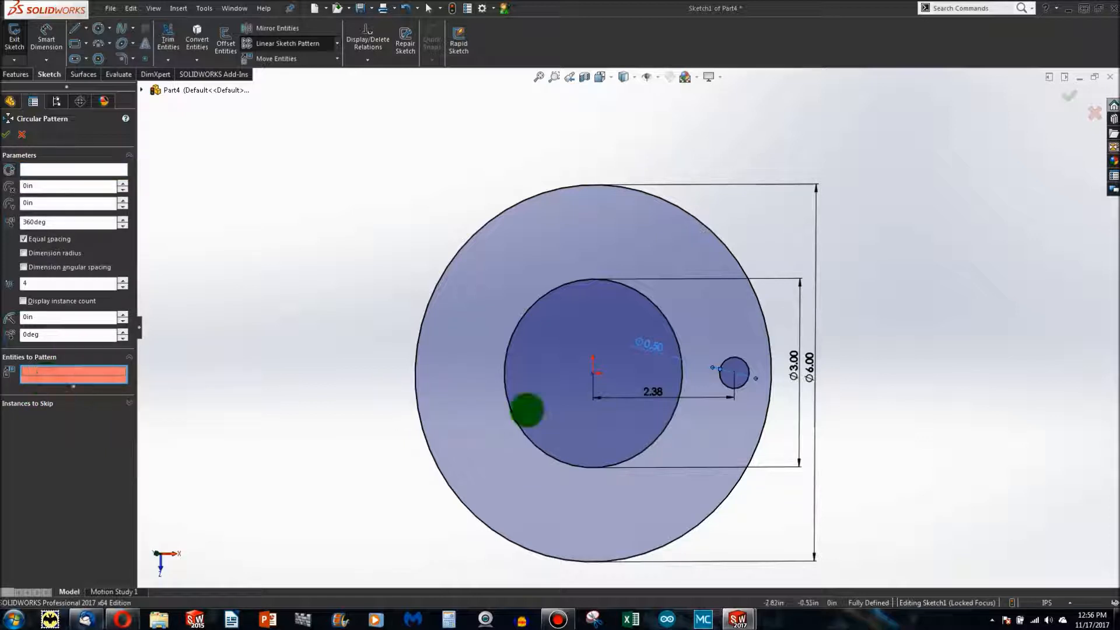
{"action": "left_click", "coordinate": [721, 382]}
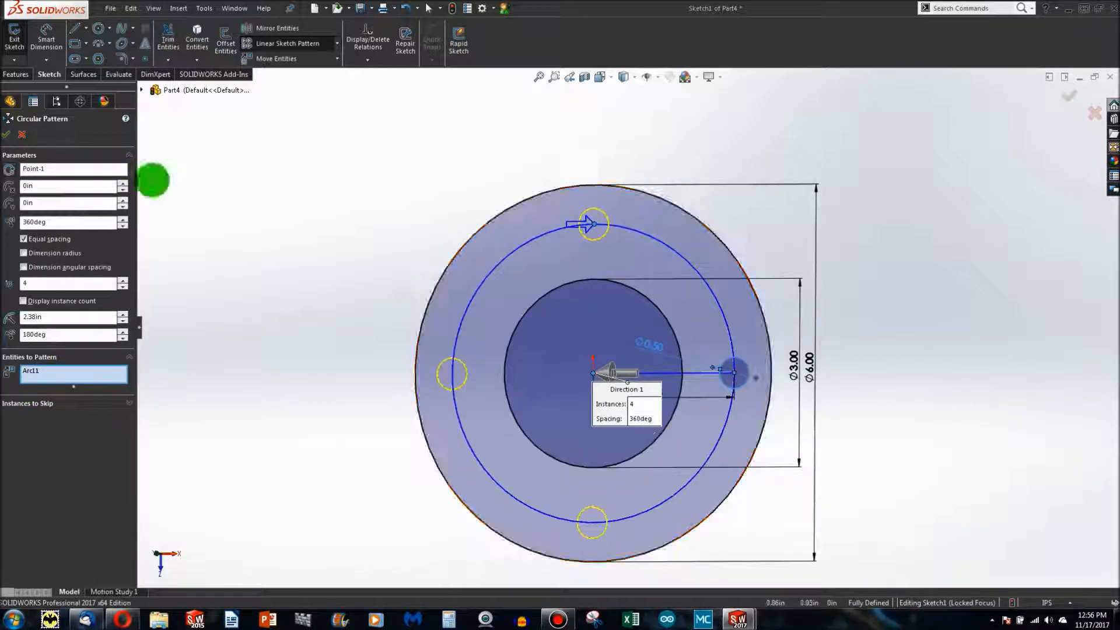
- Set the hole pattern to 6 equally spaced instances over 360 degrees and create it
{"action": "left_click", "coordinate": [84, 169]}
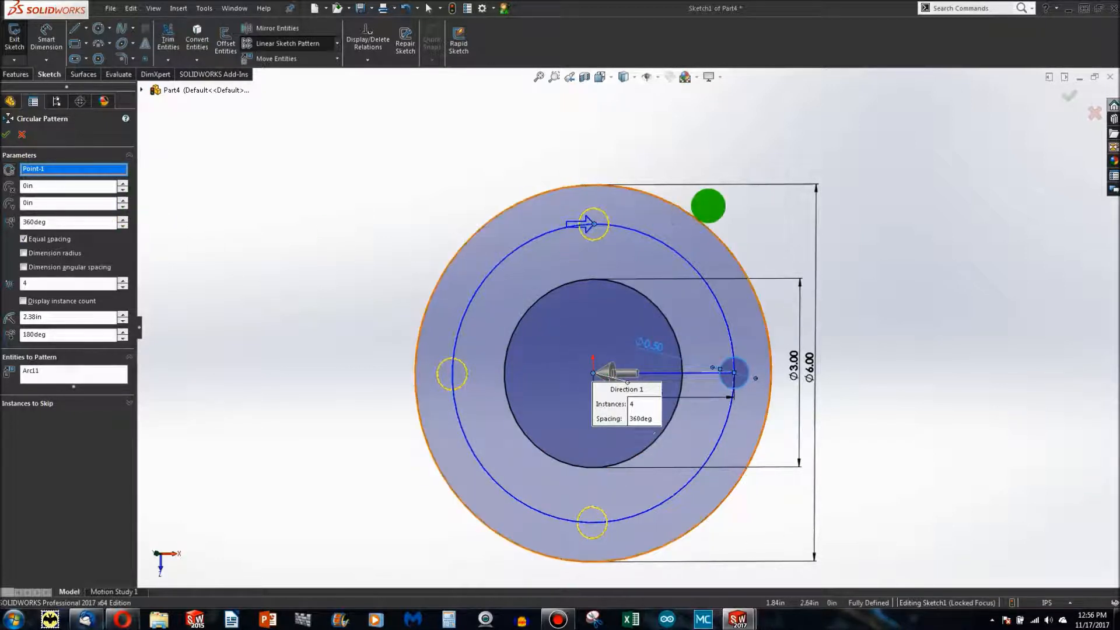
{"action": "left_click", "coordinate": [698, 217]}
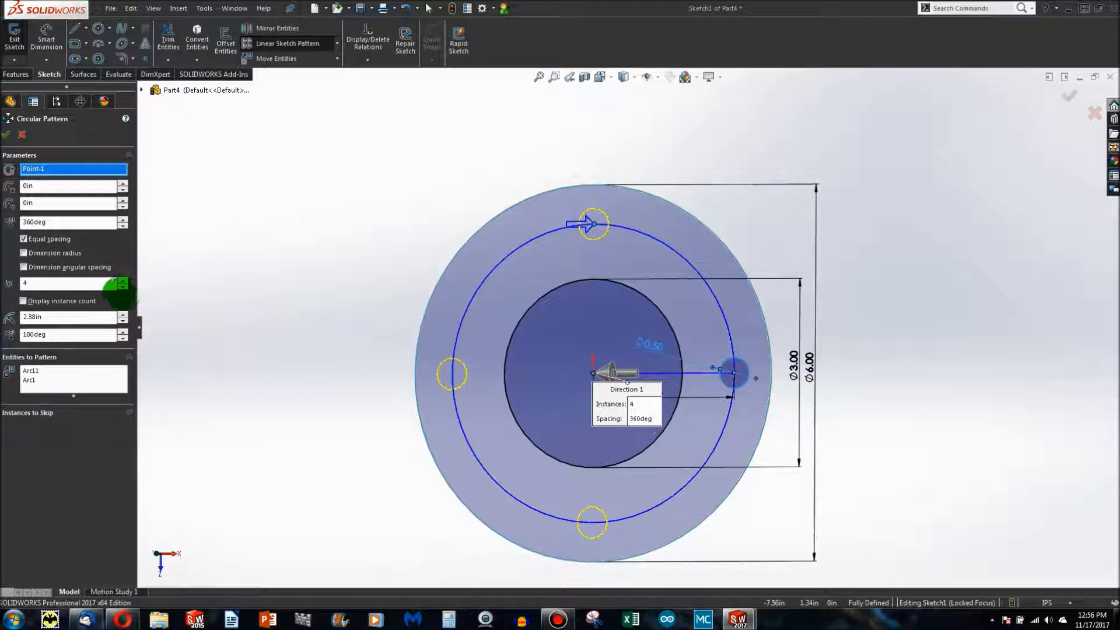
{"action": "left_click", "coordinate": [123, 279]}
{"action": "left_click", "coordinate": [123, 279]}
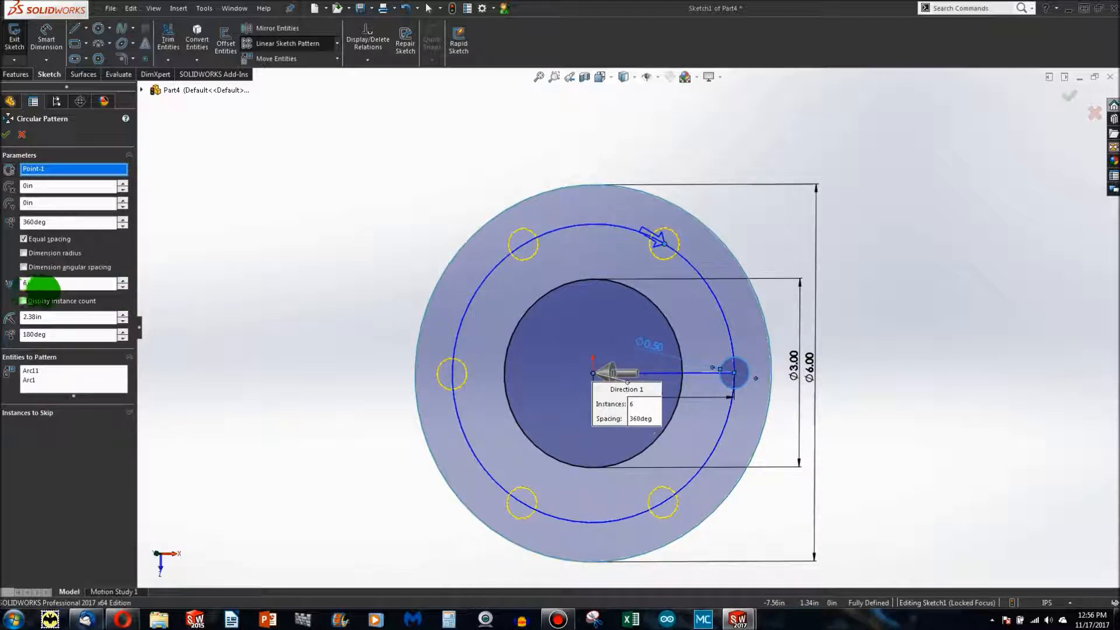
{"action": "key", "text": "Return"}
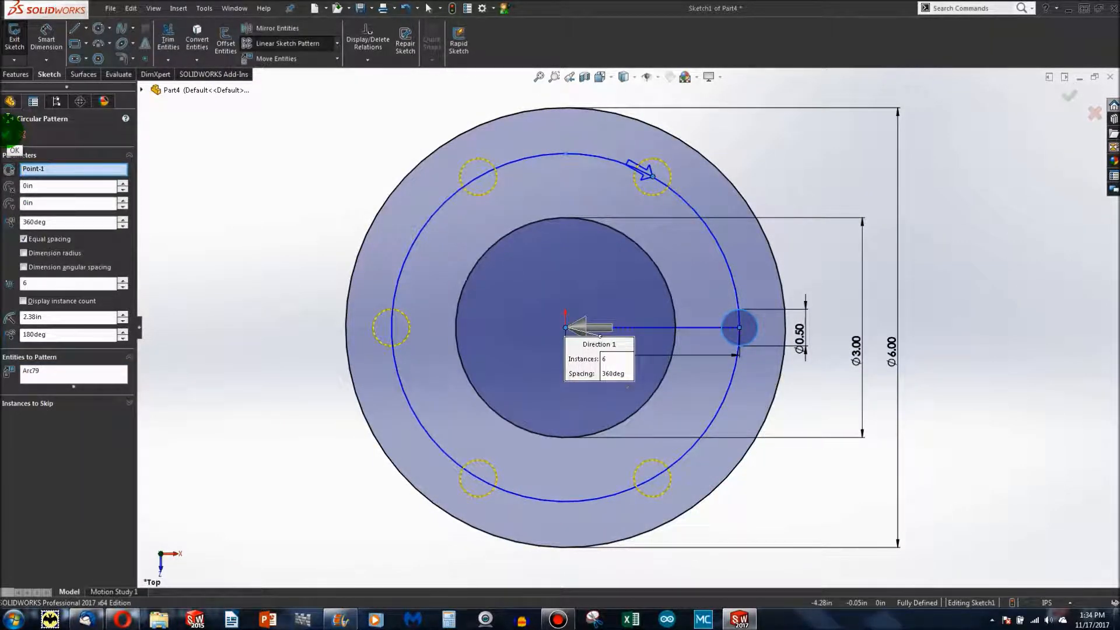
{"action": "left_click", "coordinate": [10, 134]}
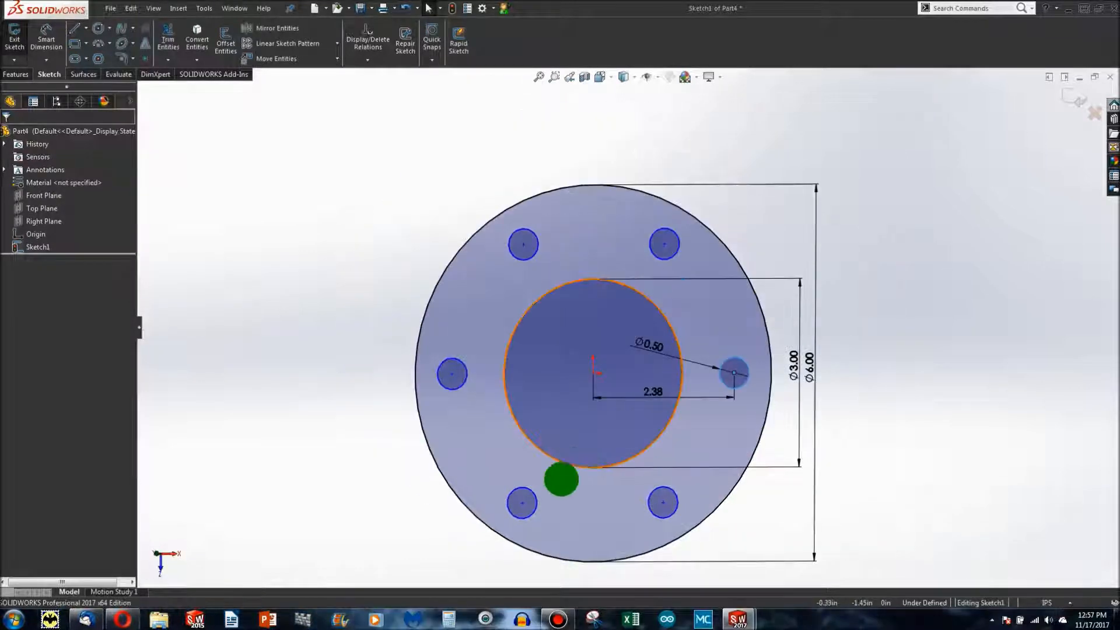
- Pull the left patterned hole outward, and make the pattern's centre point coincident with the origin
{"action": "left_click", "coordinate": [312, 382]}
{"action": "left_click_drag", "start_coordinate": [450, 374], "coordinate": [415, 320]}
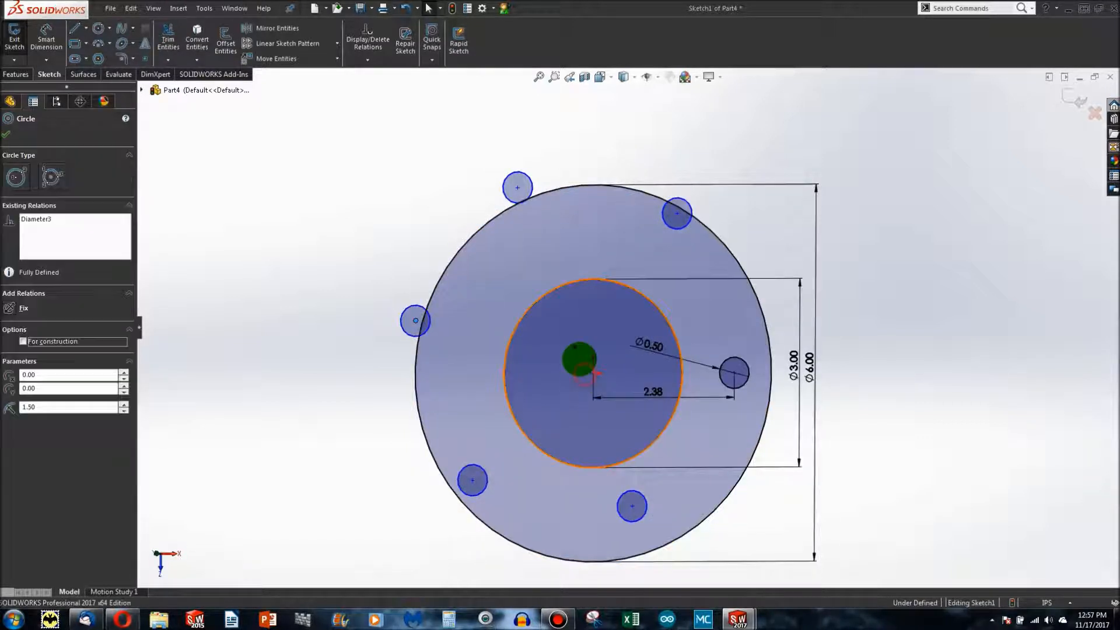
{"action": "left_click", "coordinate": [575, 345]}
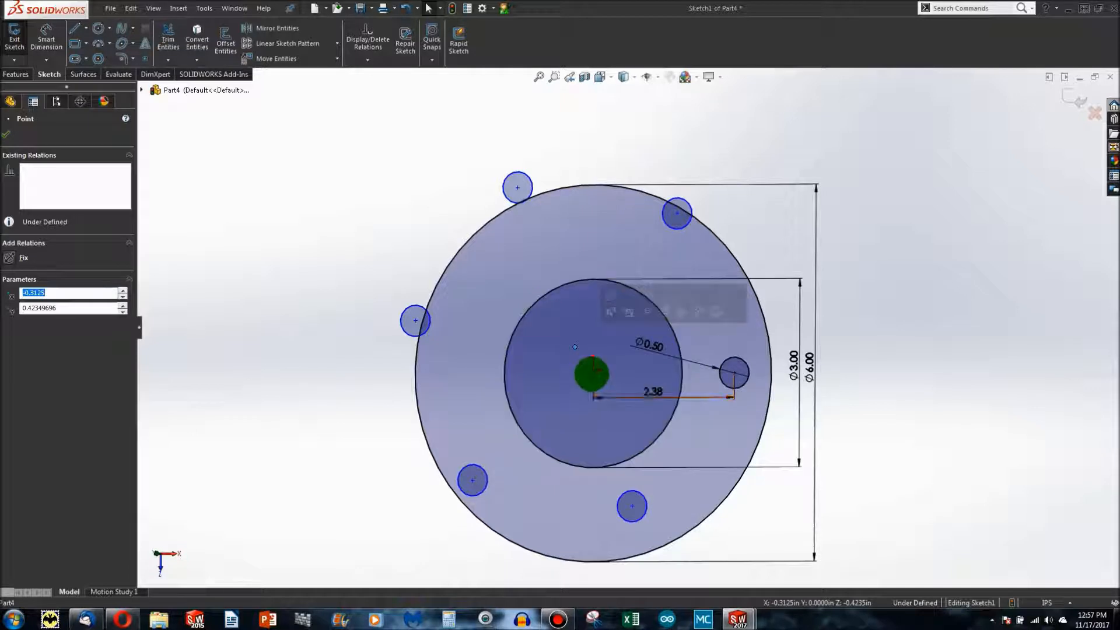
{"action": "left_click", "coordinate": [592, 374], "text": "ctrl"}
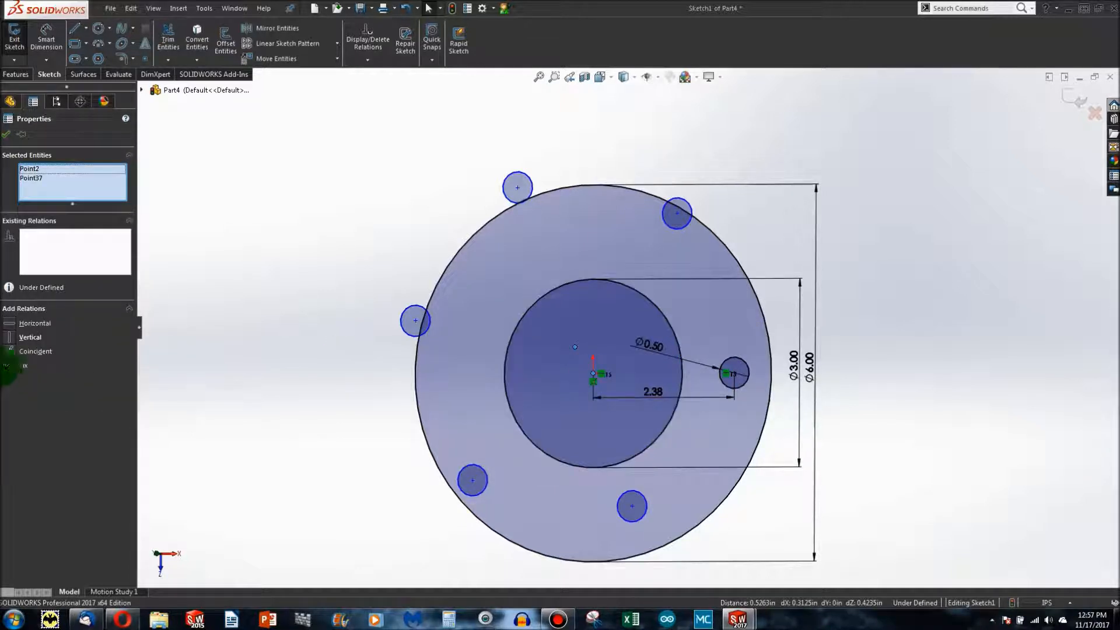
{"action": "left_click", "coordinate": [35, 351]}
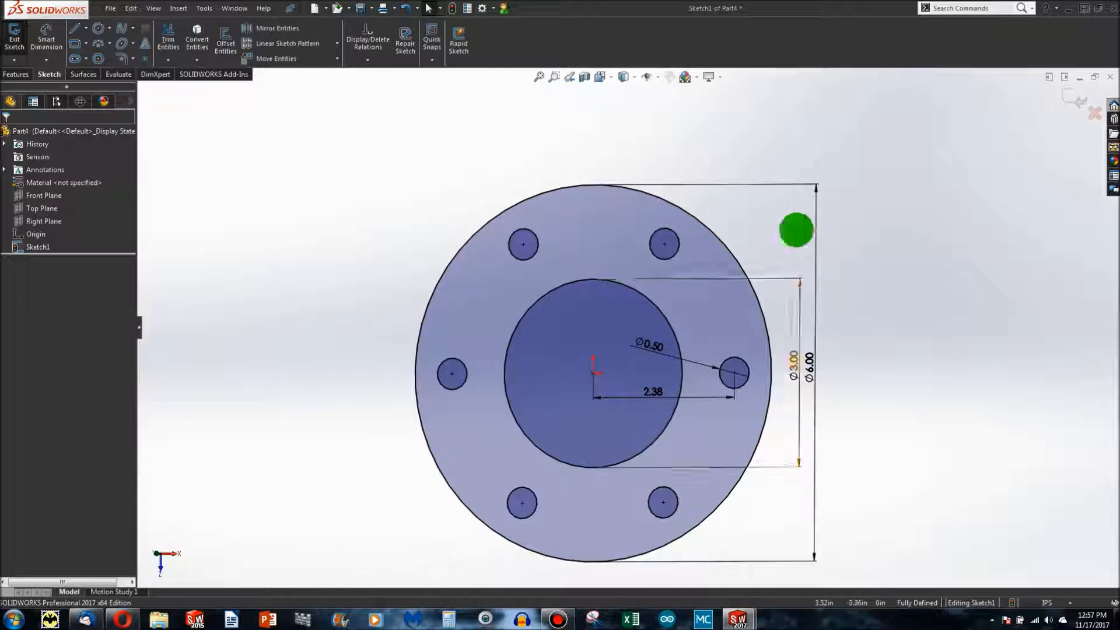
- Delete the whole flange sketch, including all circles, patterned holes and dimensions
{"action": "left_click", "coordinate": [423, 306]}
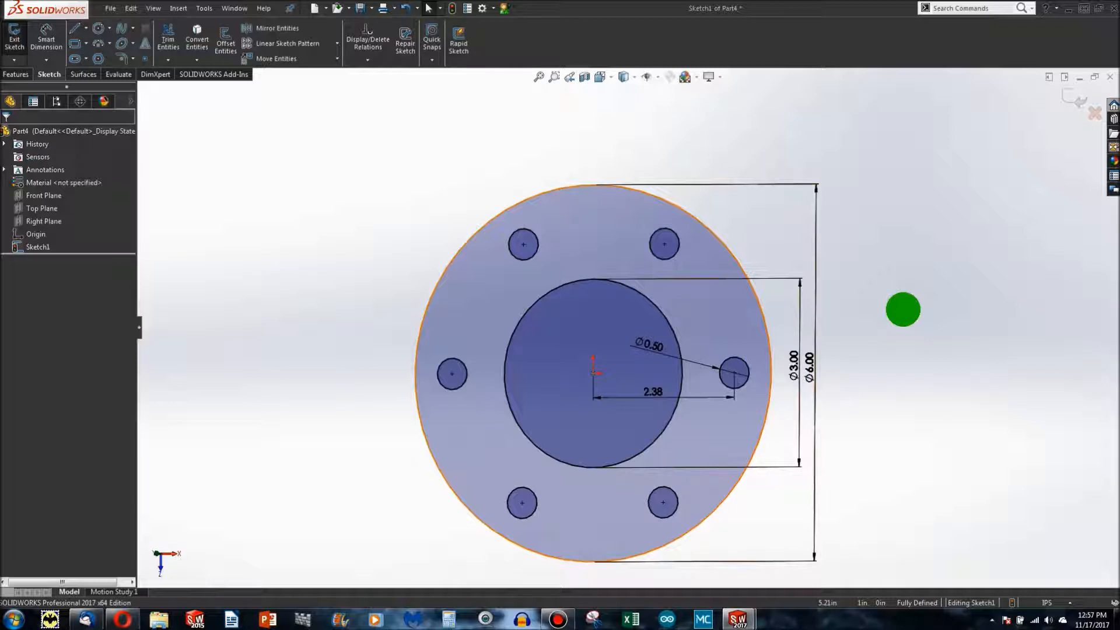
{"action": "left_click", "coordinate": [552, 345]}
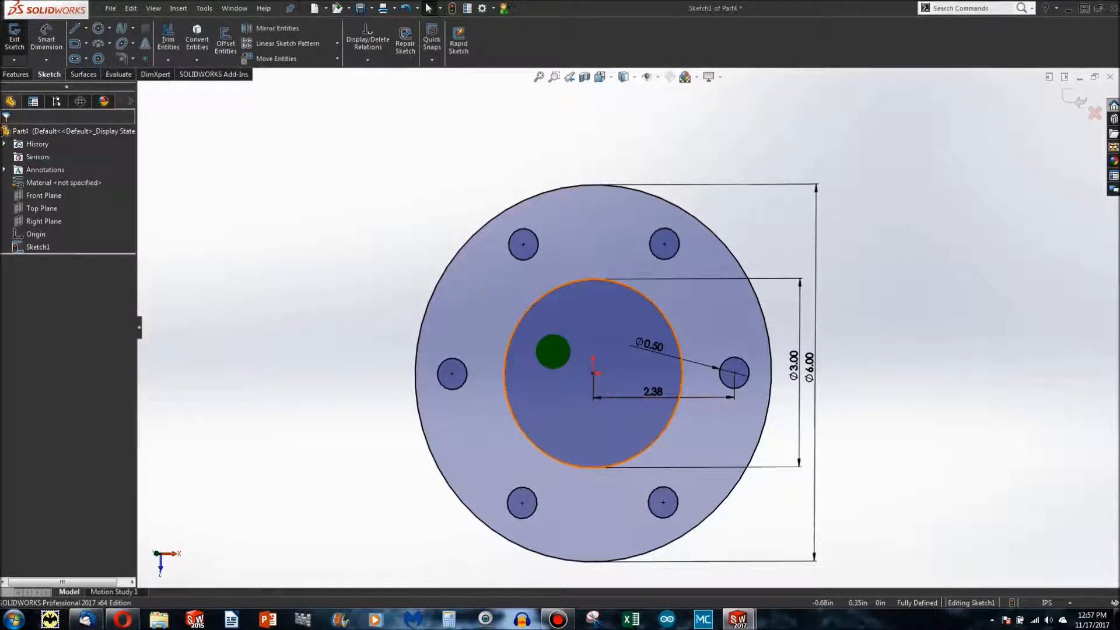
{"action": "mouse_move", "coordinate": [297, 135]}
{"action": "left_mouse_down"}
{"action": "mouse_move", "coordinate": [572, 414]}
{"action": "mouse_move", "coordinate": [910, 570]}
{"action": "left_mouse_up"}
{"action": "key", "text": "Delete"}
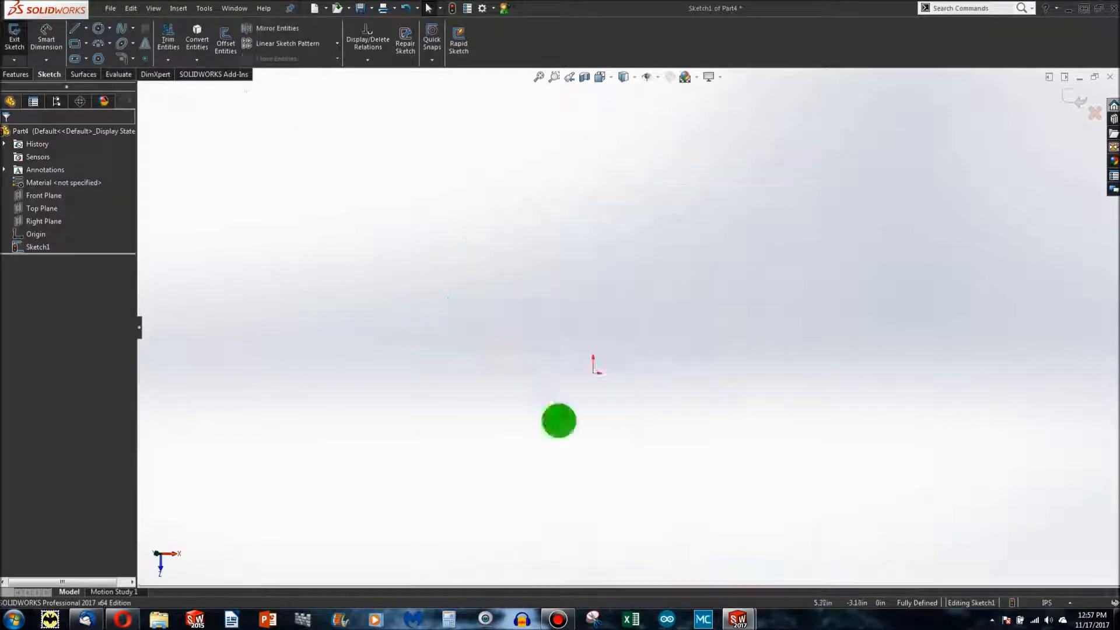
- Sketch a corner rectangle about 6.65 in wide and 2.66 in high, starting at the origin
{"action": "left_click", "coordinate": [75, 43]}
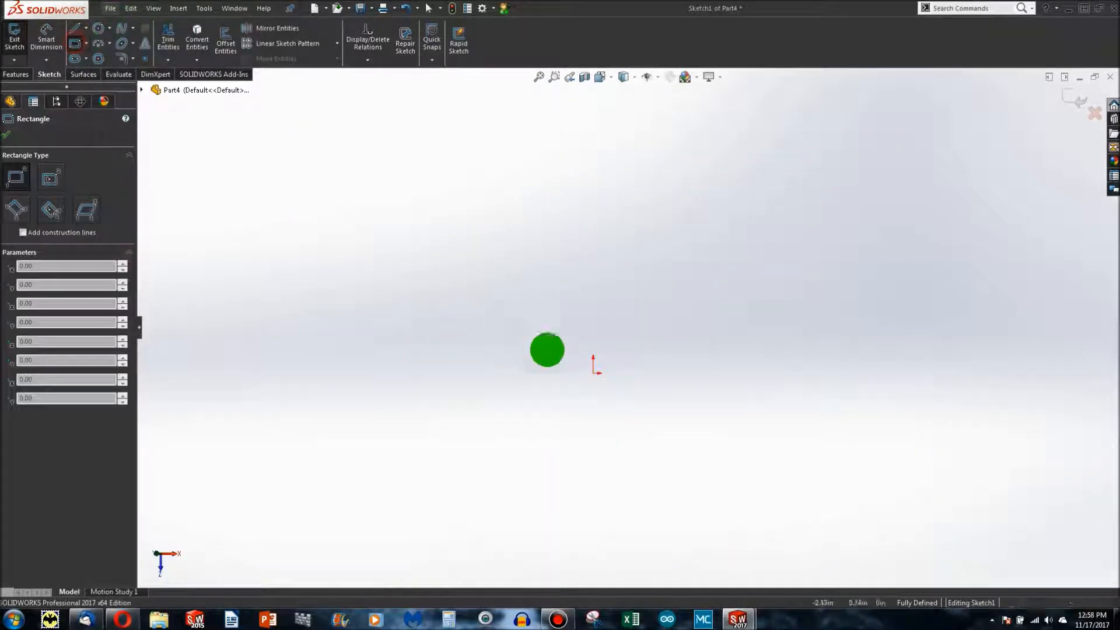
{"action": "left_click", "coordinate": [593, 373]}
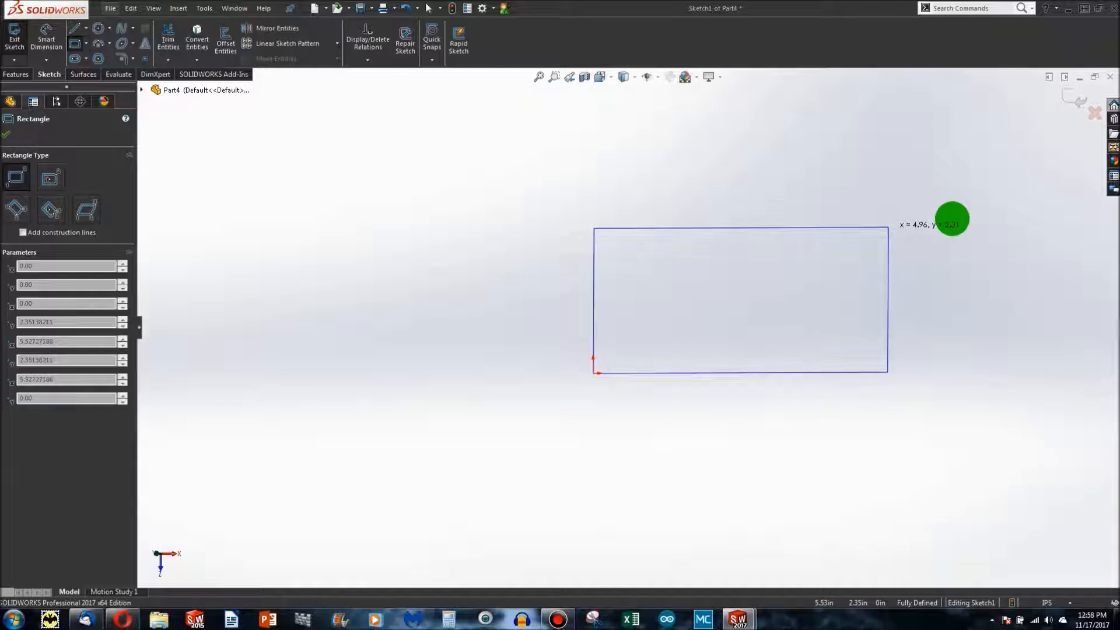
{"action": "left_click", "coordinate": [988, 204]}
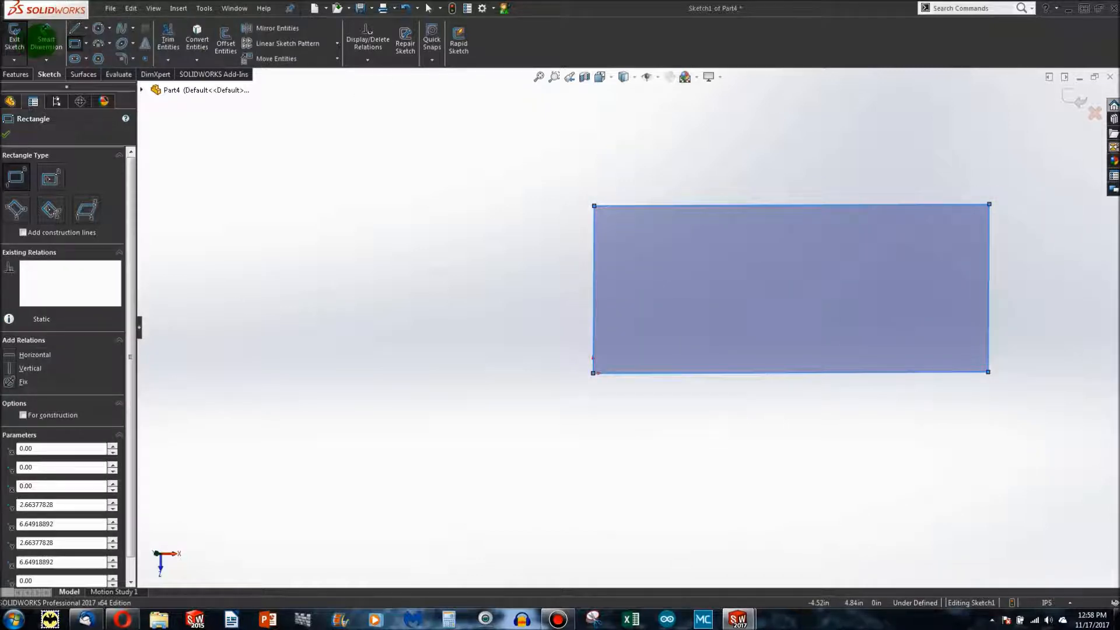
- Dimension the rectangle as 6 in high and 10 in wide
{"action": "left_click", "coordinate": [45, 40]}
{"action": "left_click", "coordinate": [592, 295]}
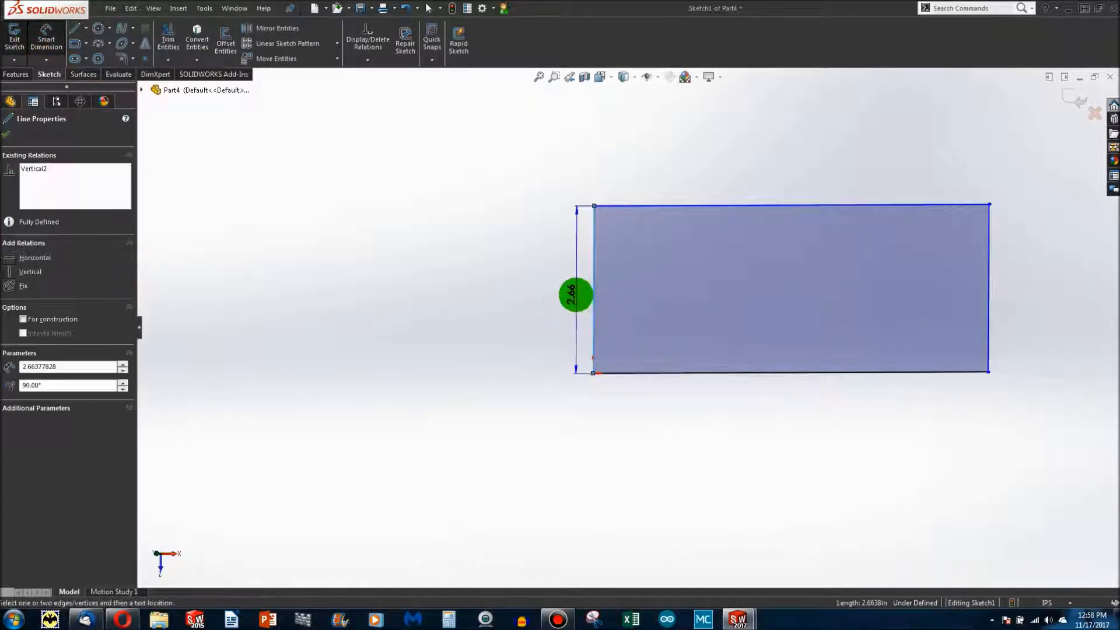
{"action": "left_click", "coordinate": [576, 296]}
{"action": "type", "text": "6"}
{"action": "key", "text": "Return"}
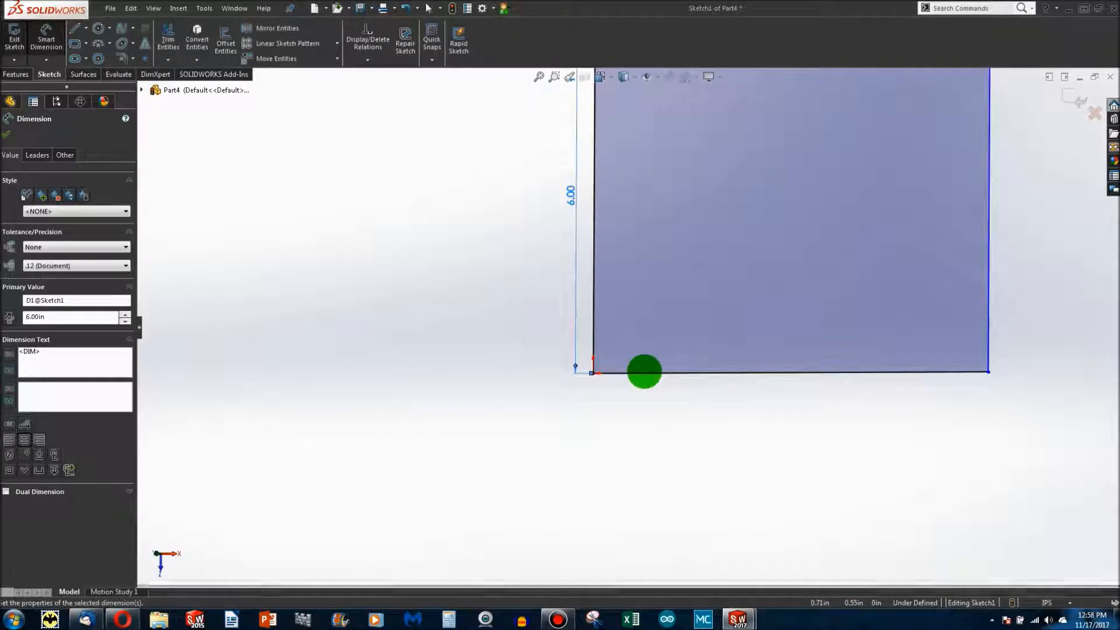
{"action": "left_click", "coordinate": [642, 374]}
{"action": "left_click", "coordinate": [642, 416]}
{"action": "type", "text": "10"}
{"action": "key", "text": "Return"}
{"action": "scroll", "coordinate": [642, 335], "scroll_direction": "up", "scroll_amount": 3}
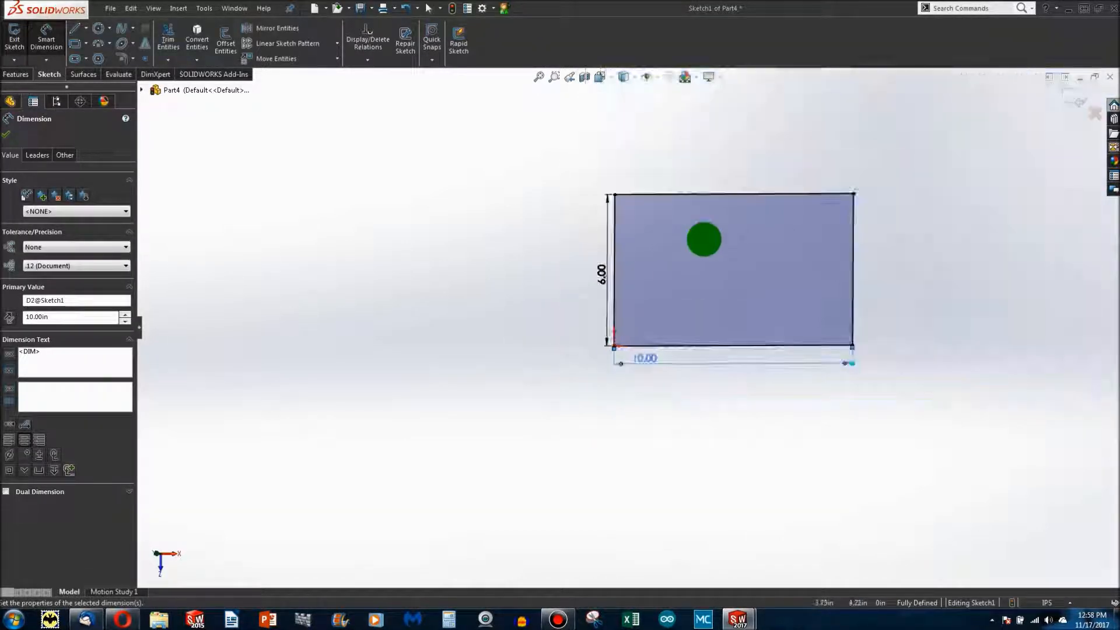
- Sketch a circle about 1.91 in in diameter near the rectangle's lower-left corner and dimension its diameter as 1 in
{"action": "scroll", "coordinate": [704, 240], "scroll_direction": "down", "scroll_amount": 2}
{"action": "left_click", "coordinate": [98, 27]}
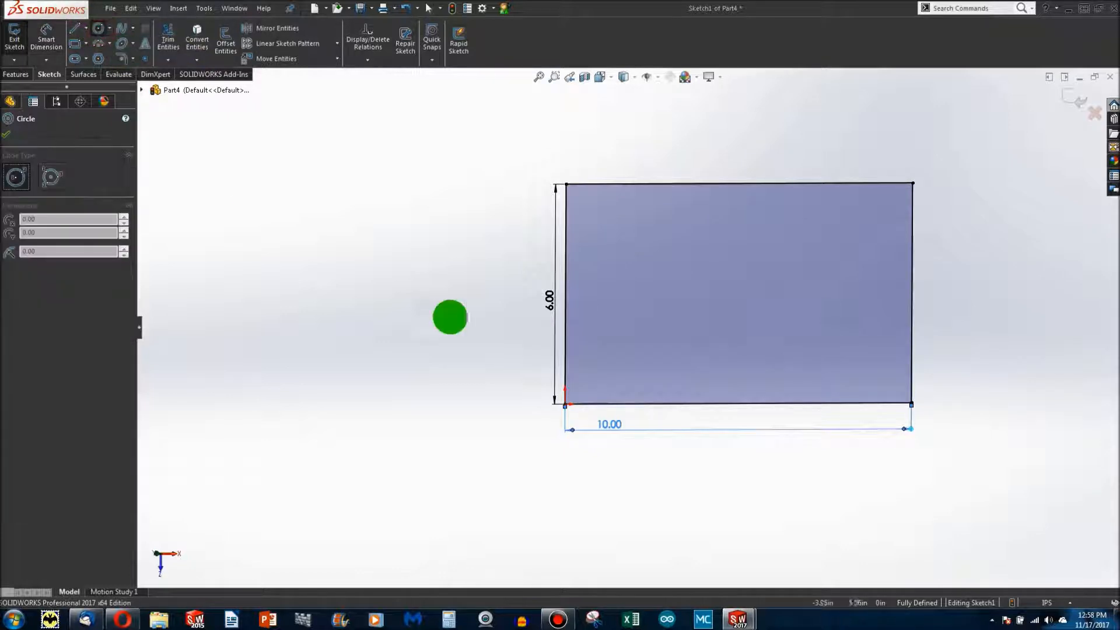
{"action": "left_click_drag", "start_coordinate": [600, 367], "coordinate": [622, 392]}
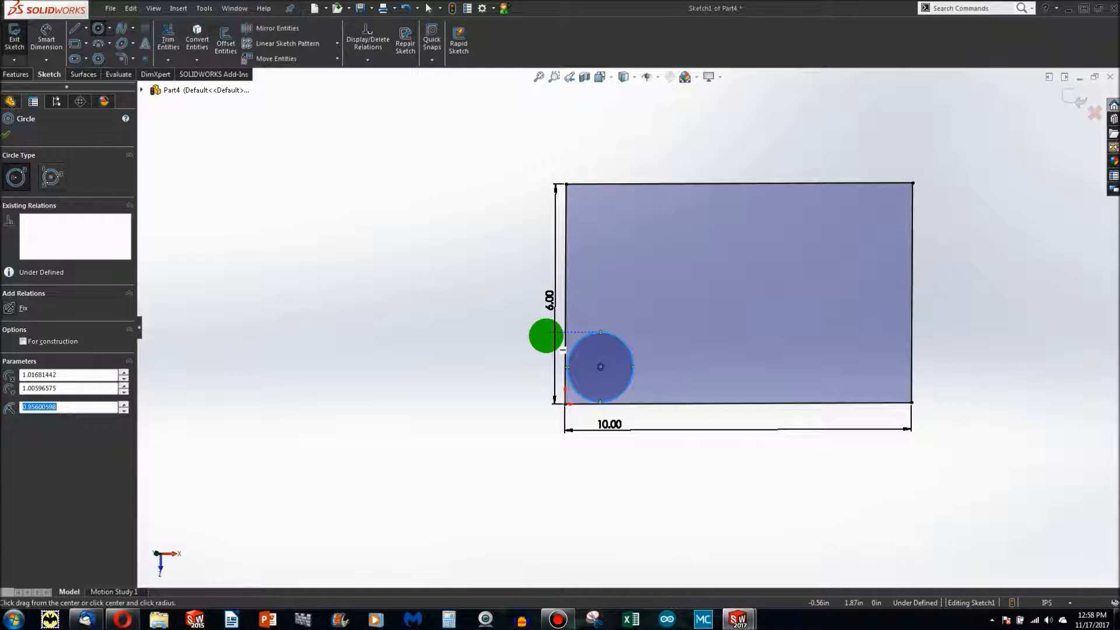
{"action": "key", "text": "Escape"}
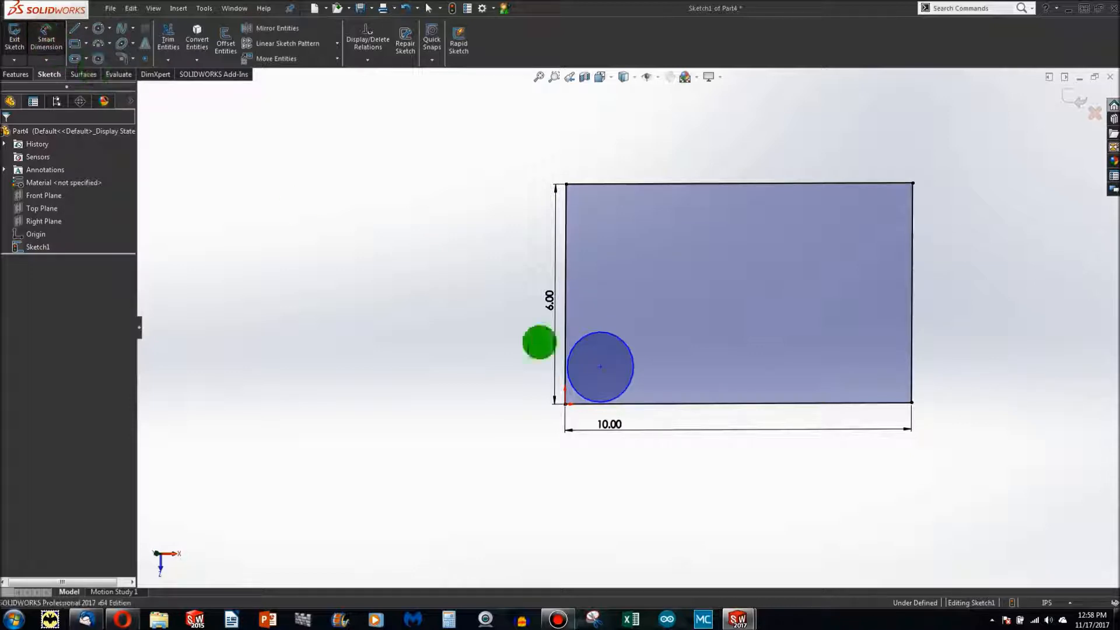
{"action": "left_click", "coordinate": [632, 359]}
{"action": "left_click", "coordinate": [465, 357]}
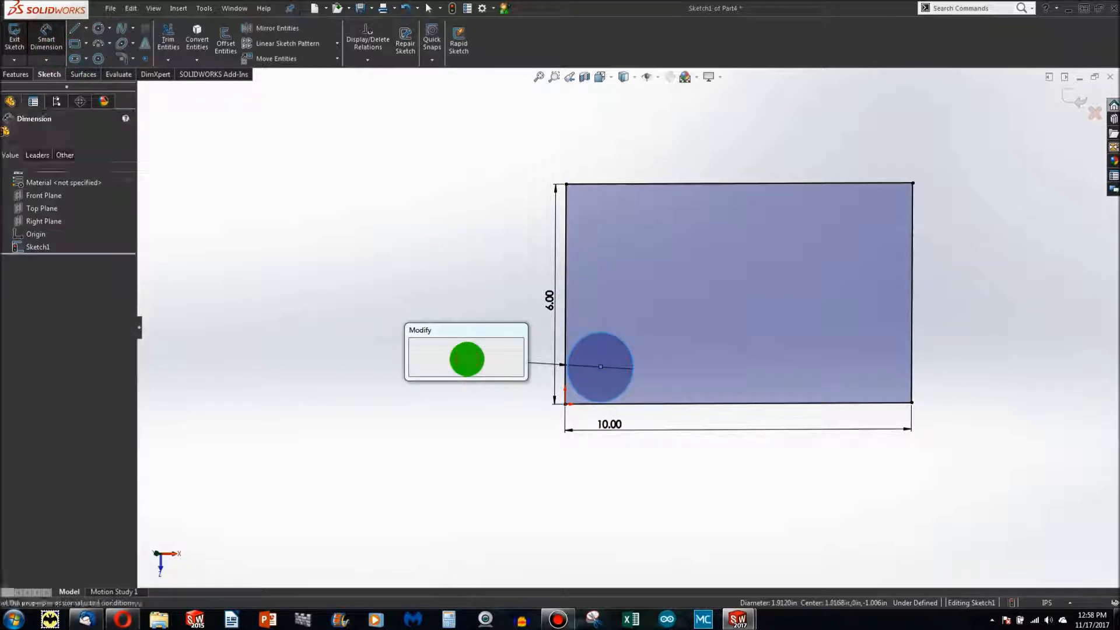
{"action": "type", "text": "1"}
{"action": "key", "text": "Return"}
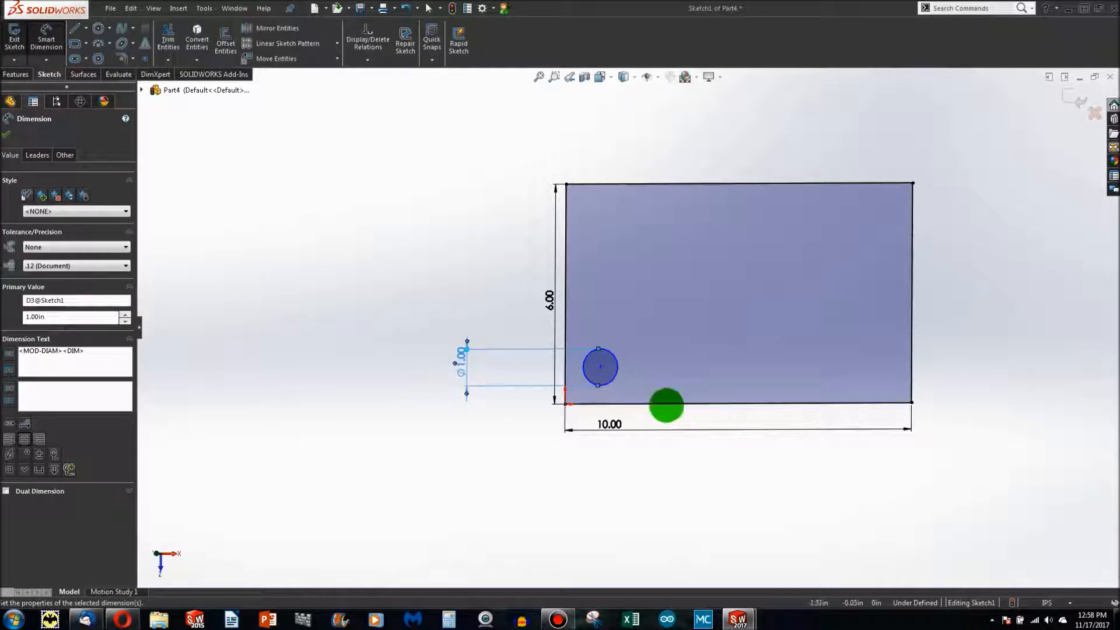
- Dimension the circle's center 1 in above the rectangle's lower edge
{"action": "scroll", "coordinate": [668, 407], "scroll_direction": "down", "scroll_amount": 2}
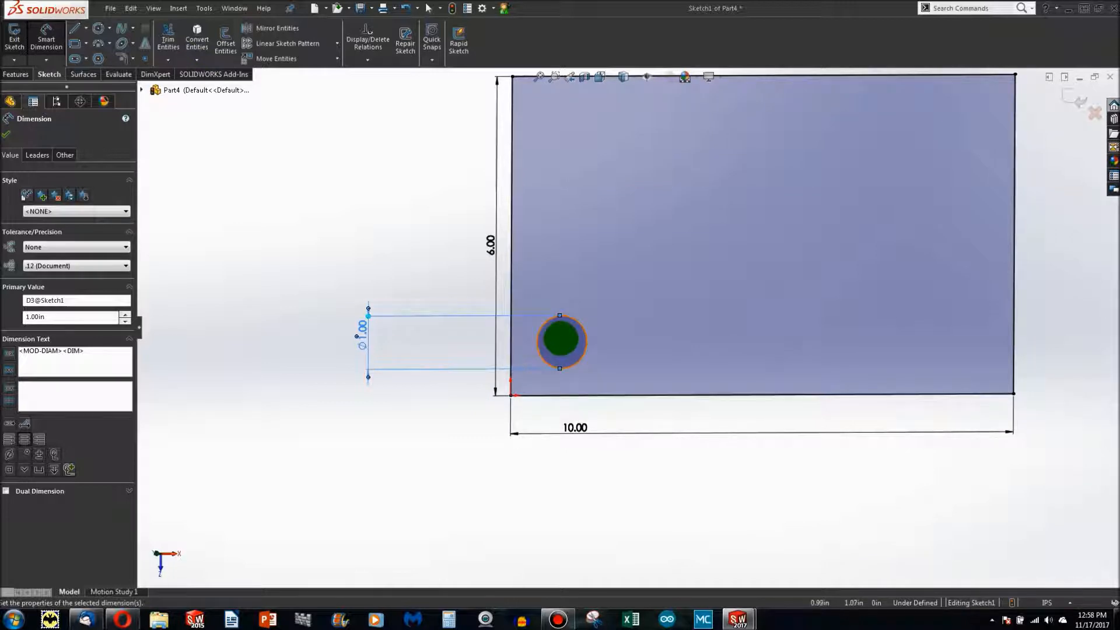
{"action": "left_click", "coordinate": [561, 339]}
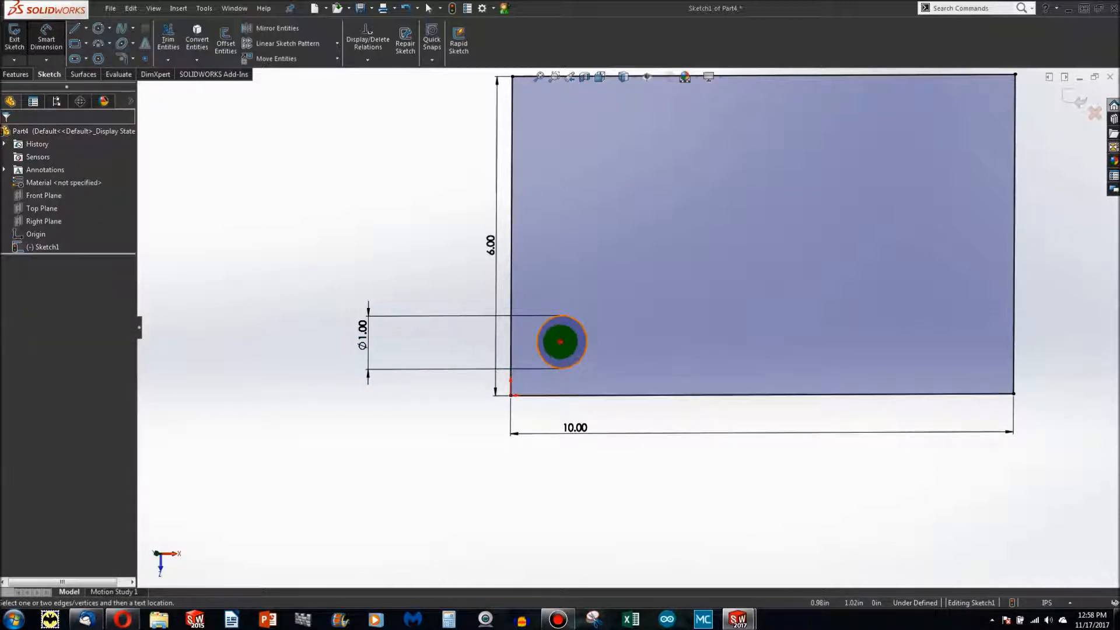
{"action": "left_click", "coordinate": [561, 342]}
{"action": "left_click", "coordinate": [575, 395]}
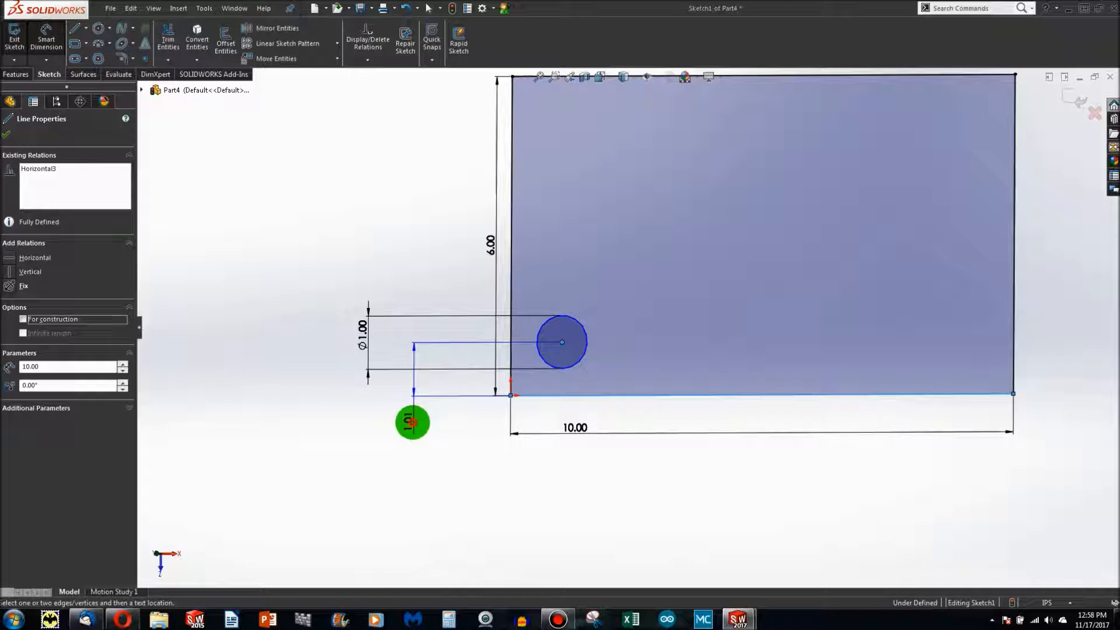
{"action": "left_click", "coordinate": [412, 419]}
{"action": "type", "text": "1"}
{"action": "key", "text": "Return"}
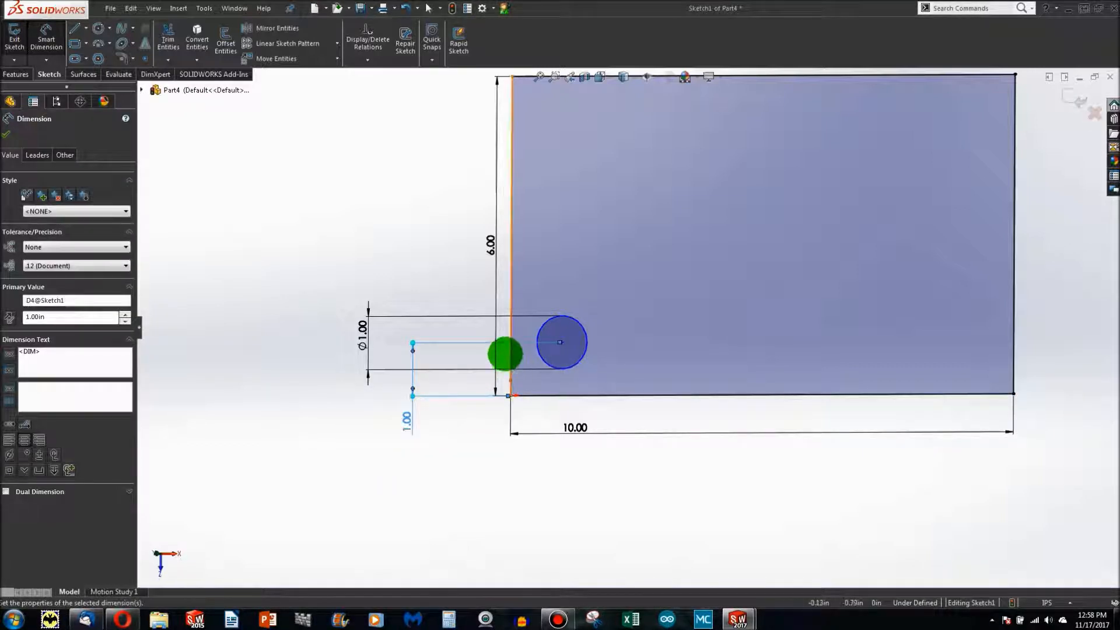
- Dimension the circle's center 1 in from the rectangle's left edge and leave the dimension command
{"action": "left_click_drag", "start_coordinate": [511, 354], "coordinate": [562, 342], "text": "ctrl"}
{"action": "left_click", "coordinate": [561, 342]}
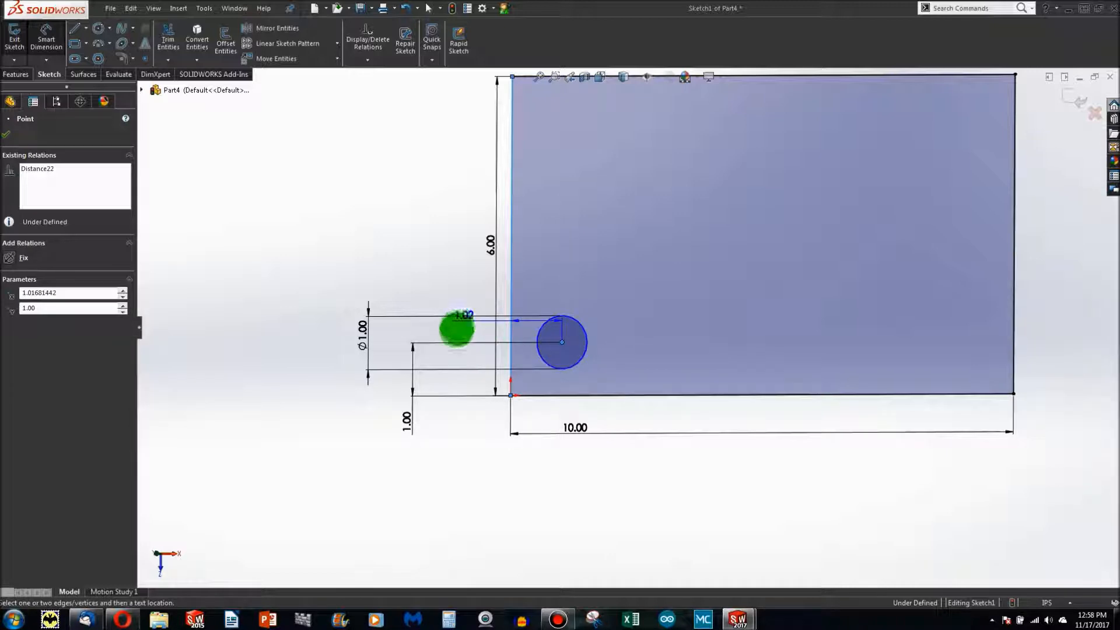
{"action": "left_click", "coordinate": [456, 330]}
{"action": "type", "text": "1"}
{"action": "key", "text": "Return"}
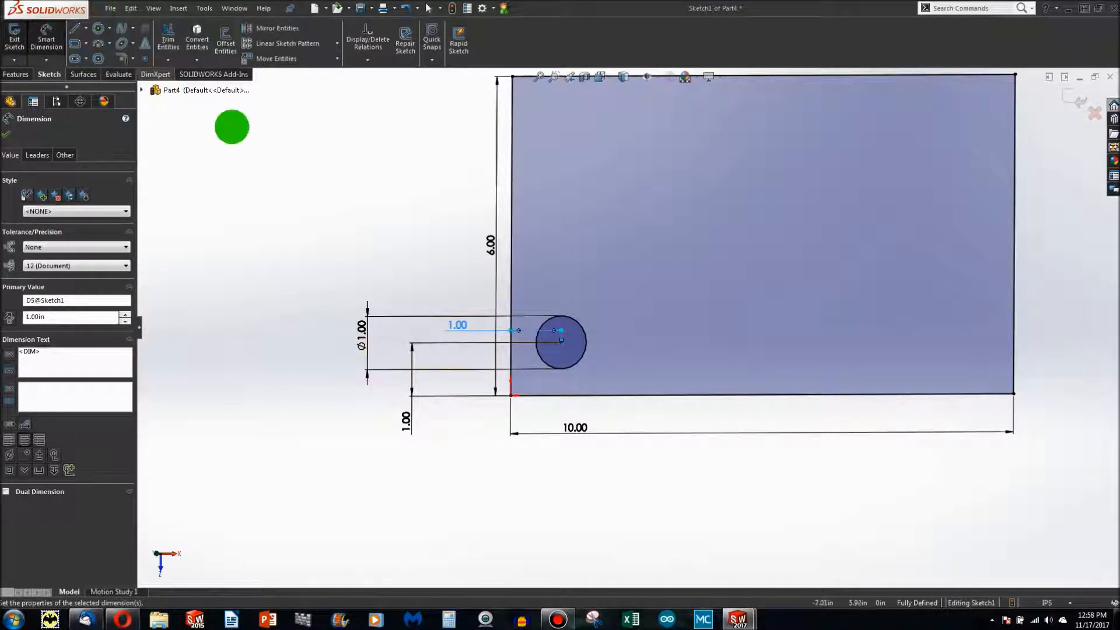
{"action": "left_click", "coordinate": [239, 134]}
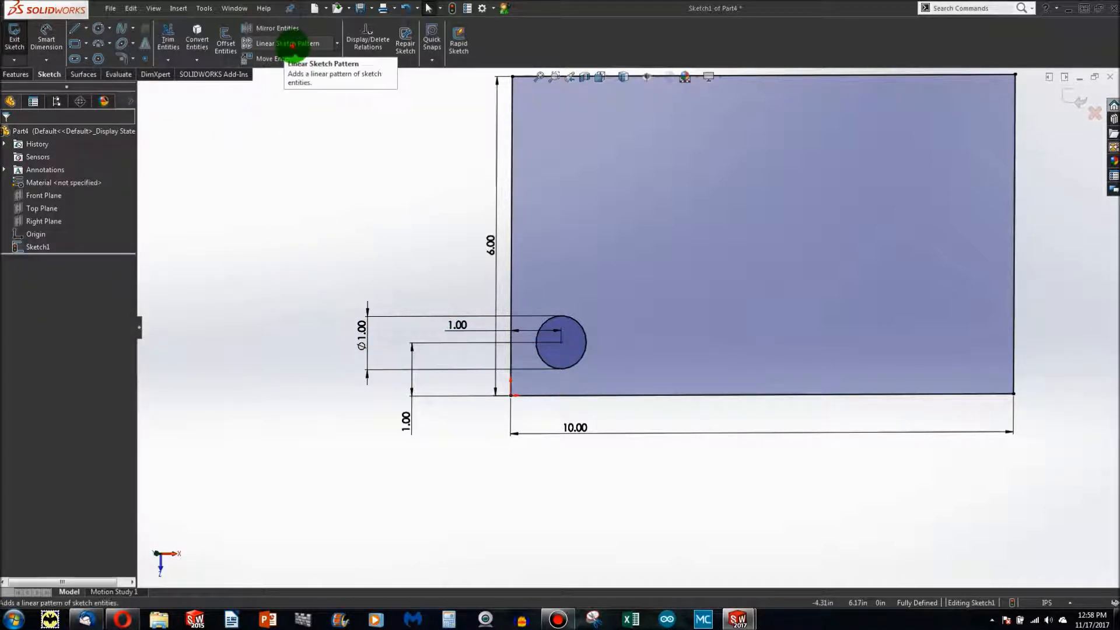
- Set up a linear sketch pattern of the 1 in circle along the X-axis with 6 instances spaced 1.5 in apart
{"action": "left_click", "coordinate": [290, 45]}
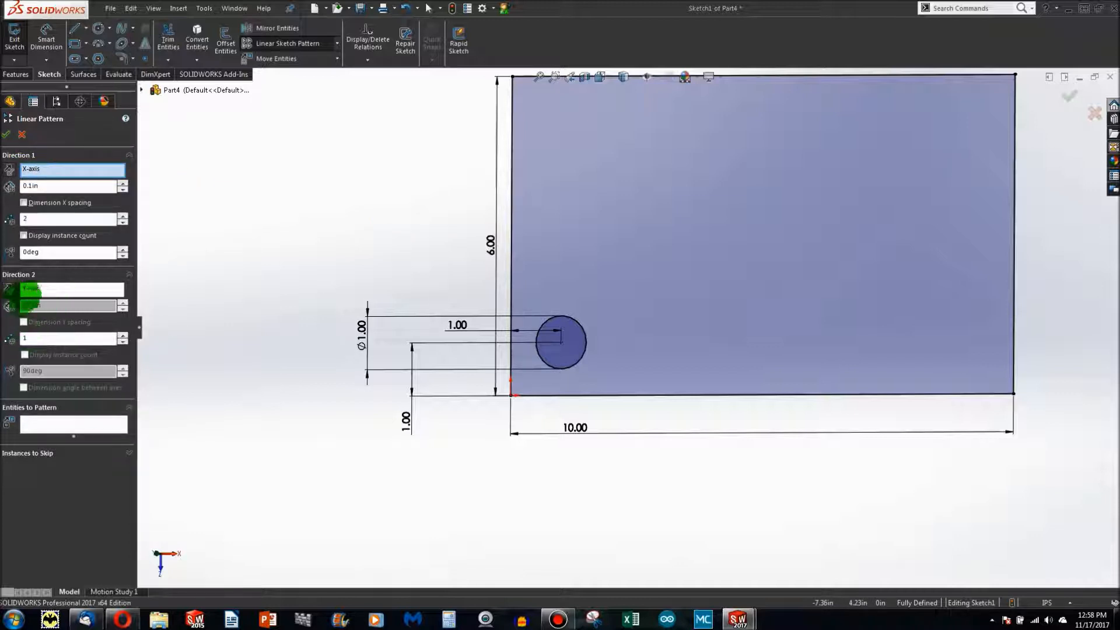
{"action": "left_click", "coordinate": [93, 424]}
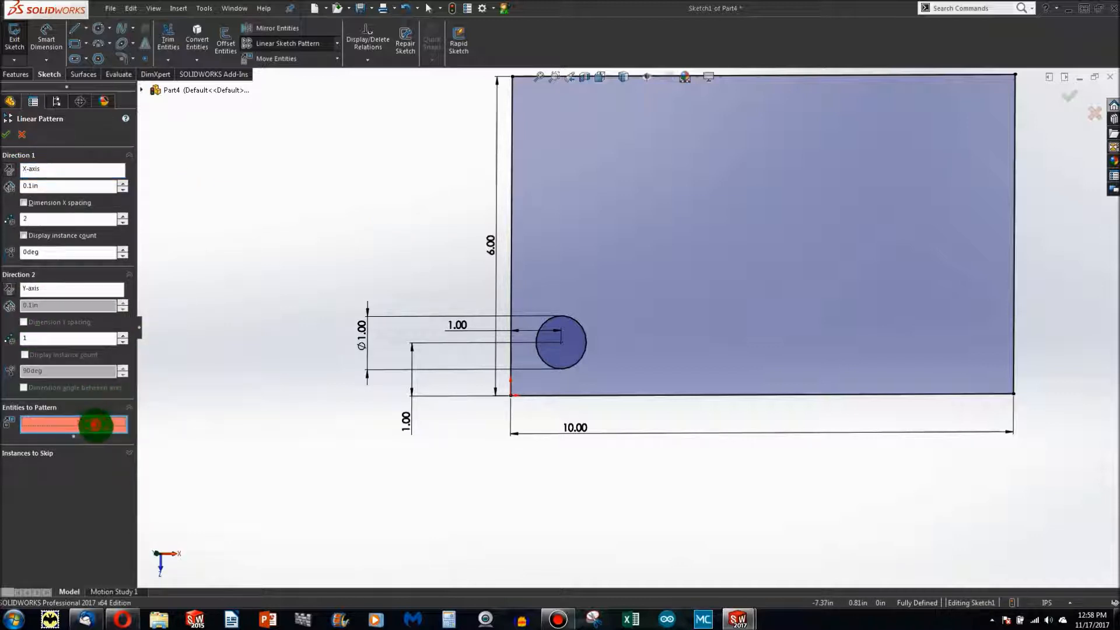
{"action": "left_click", "coordinate": [586, 333]}
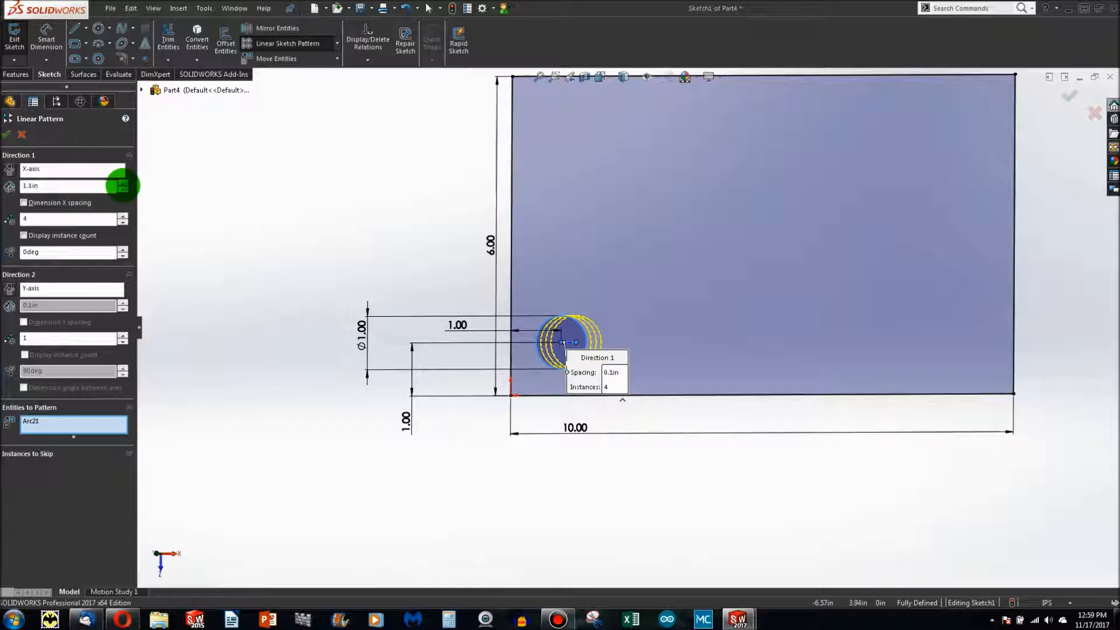
{"action": "left_click", "coordinate": [123, 183]}
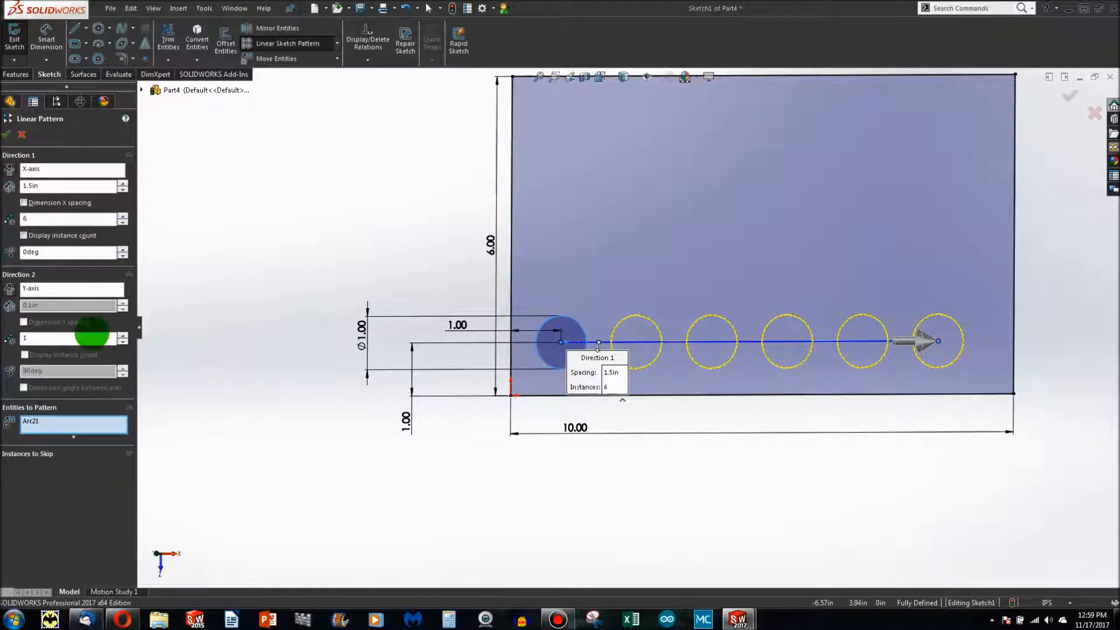
- Add a second pattern direction along the Y-axis with 4 instances at 1.4 in spacing and create the pattern
{"action": "left_click", "coordinate": [122, 335]}
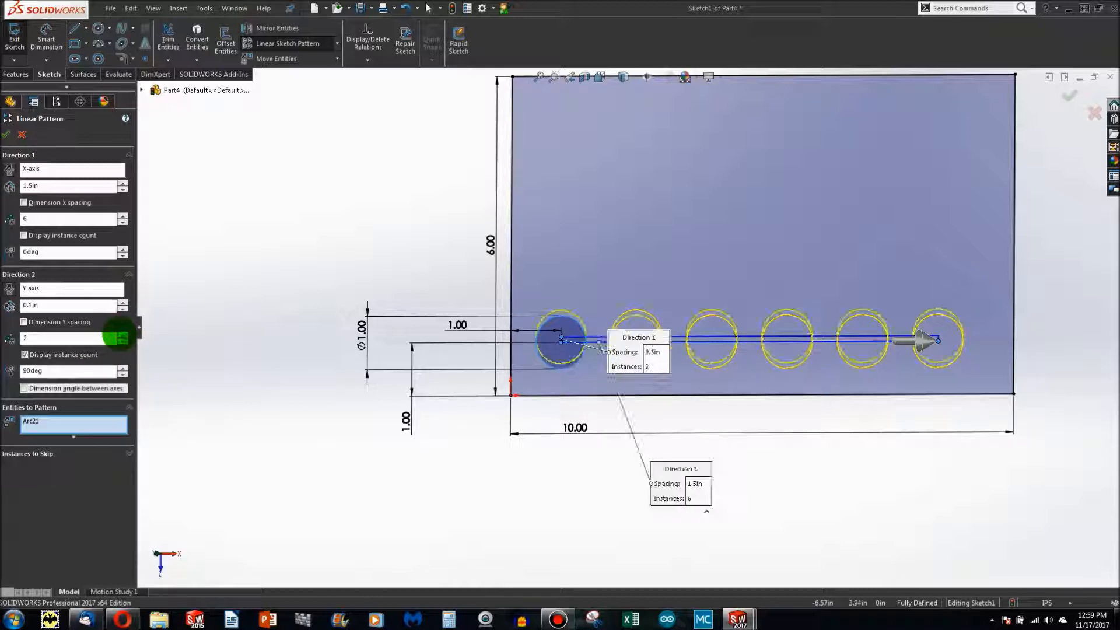
{"action": "left_click", "coordinate": [122, 335]}
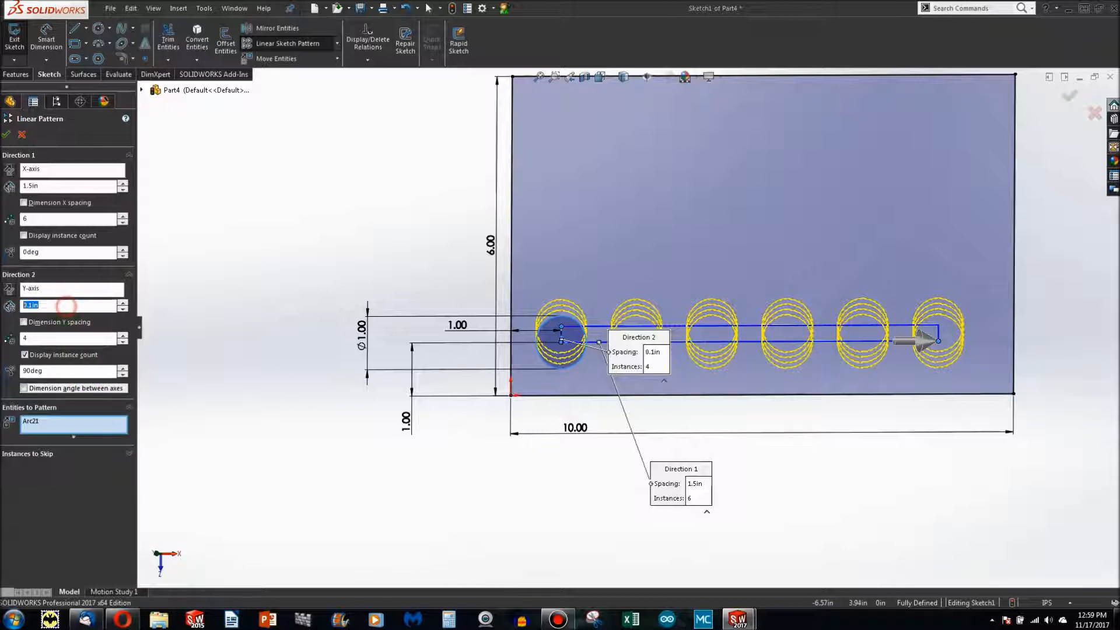
{"action": "key", "text": "Return"}
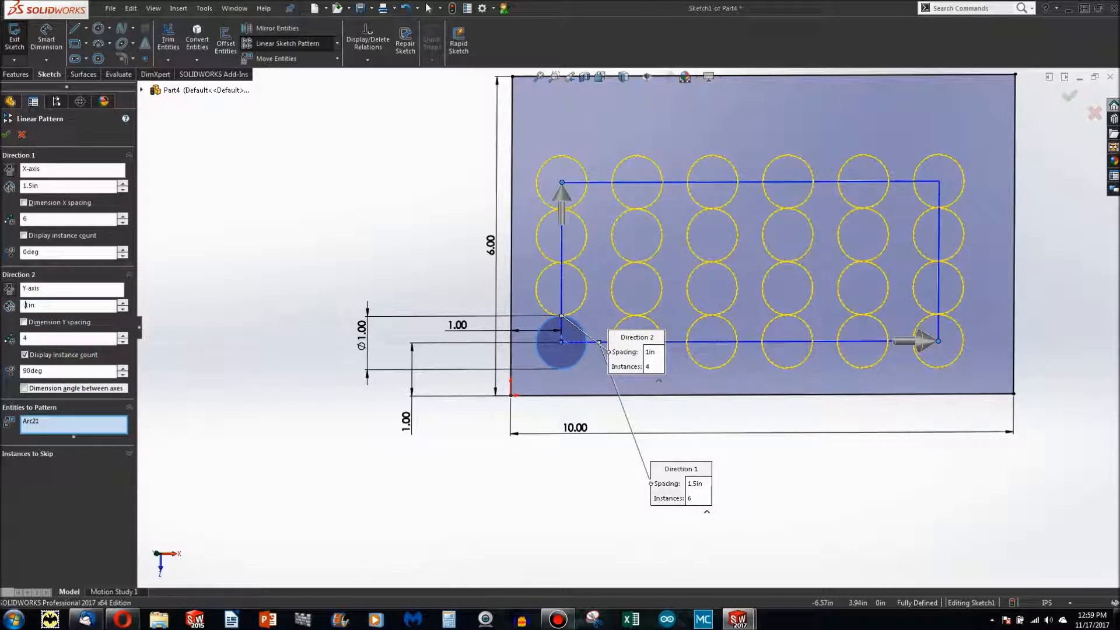
{"action": "type", "text": "."}
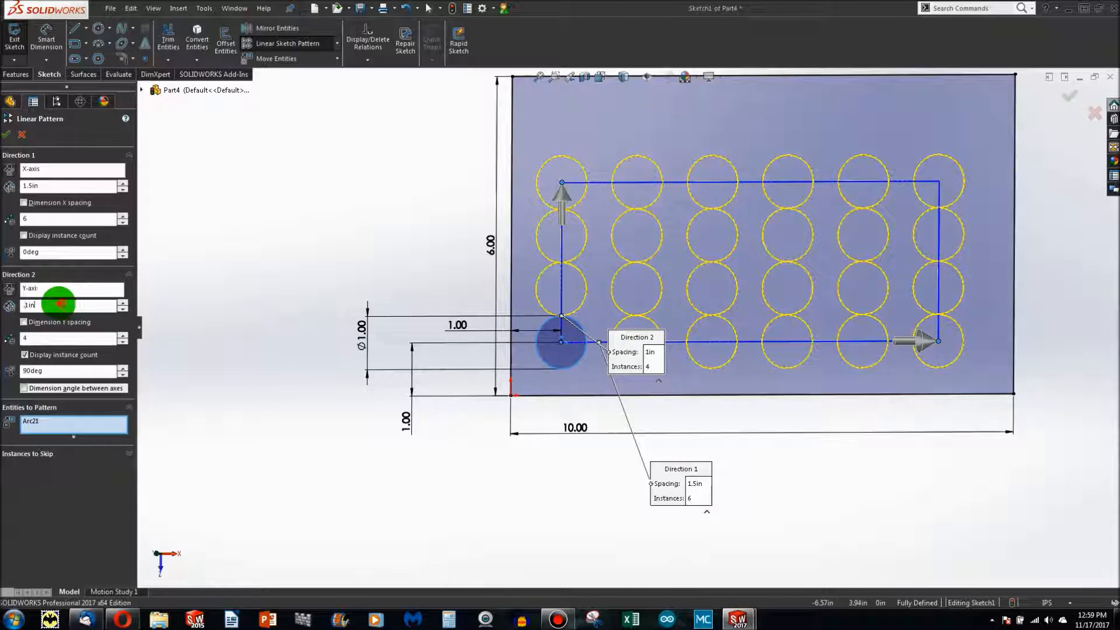
{"action": "key", "text": "Return"}
{"action": "scroll", "coordinate": [630, 321], "scroll_direction": "up", "scroll_amount": 2}
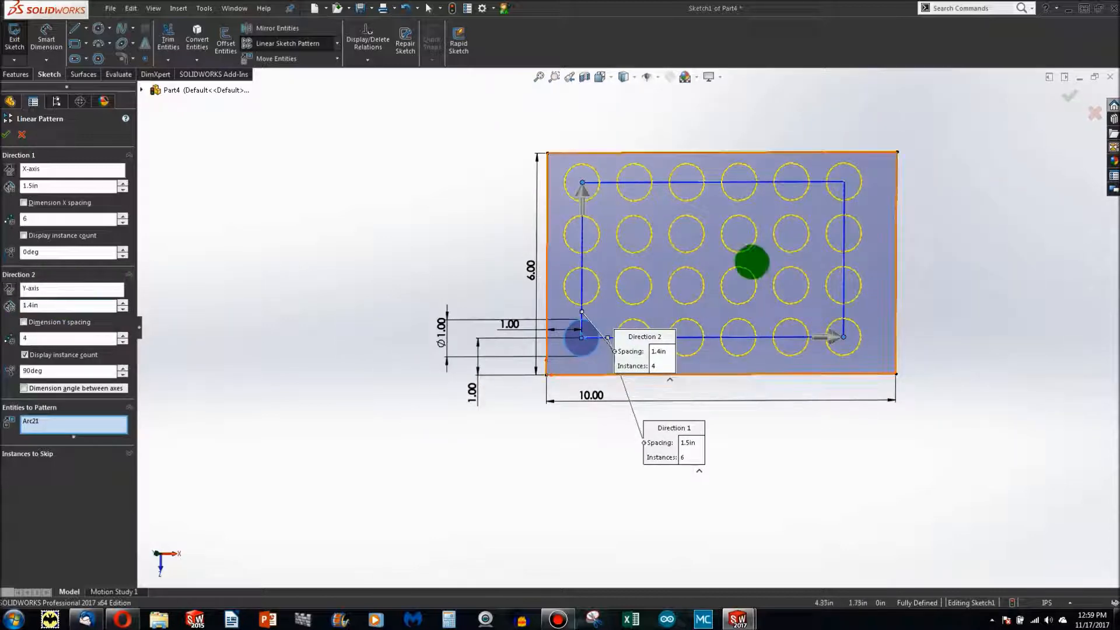
{"action": "scroll", "coordinate": [810, 198], "scroll_direction": "down", "scroll_amount": 2}
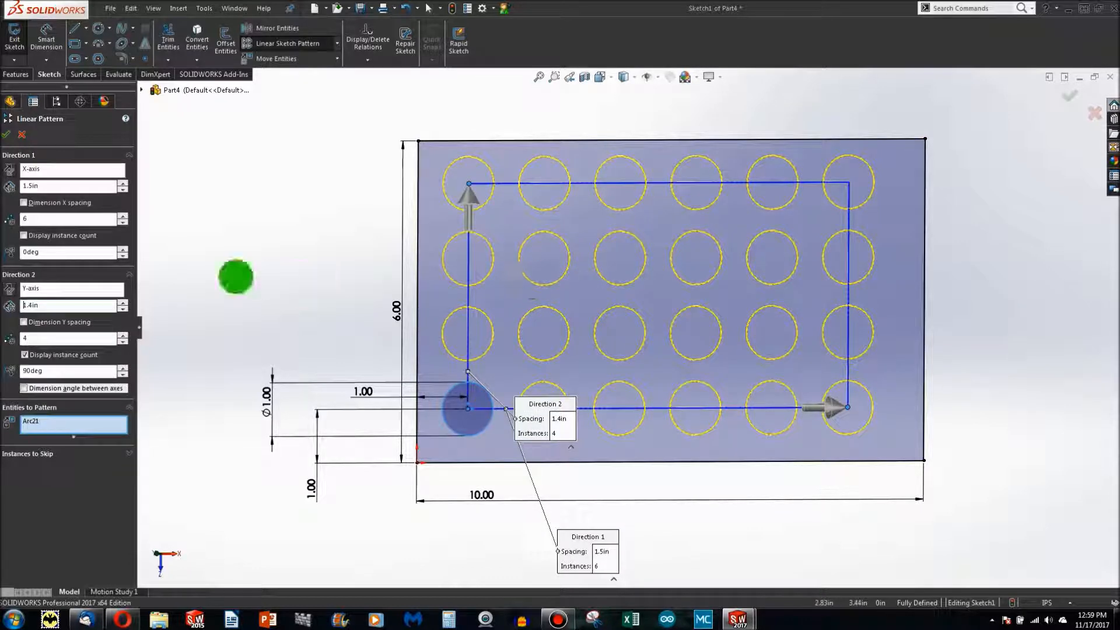
{"action": "left_click", "coordinate": [5, 136]}
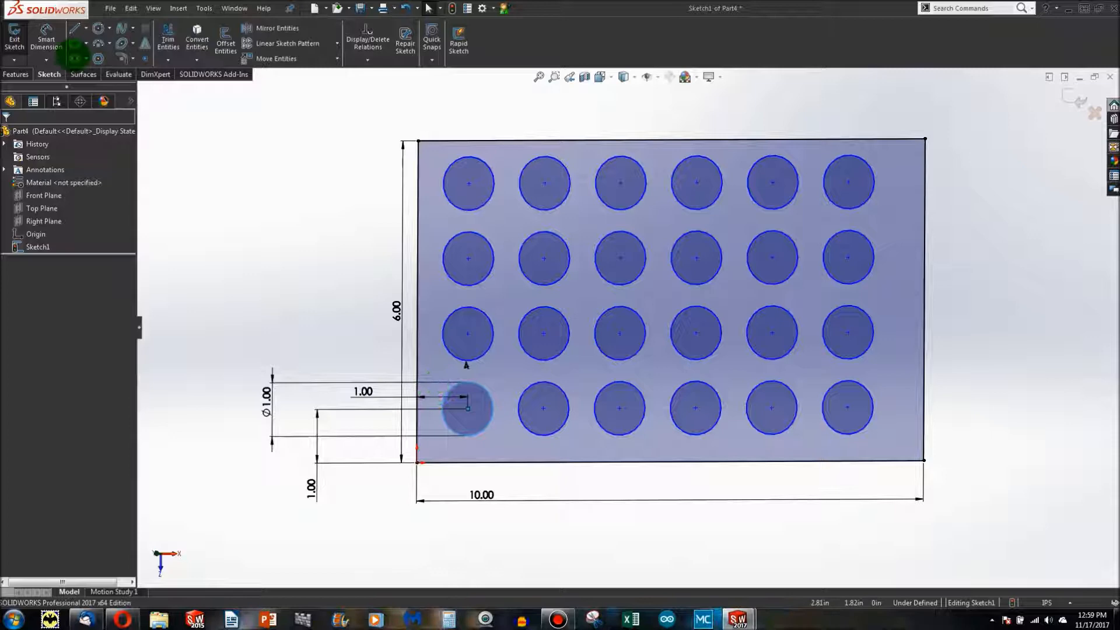
- Drag patterned circles in the second column to test the pattern's freedom, widening its horizontal and vertical spacing
{"action": "left_click_drag", "start_coordinate": [545, 408], "coordinate": [584, 408]}
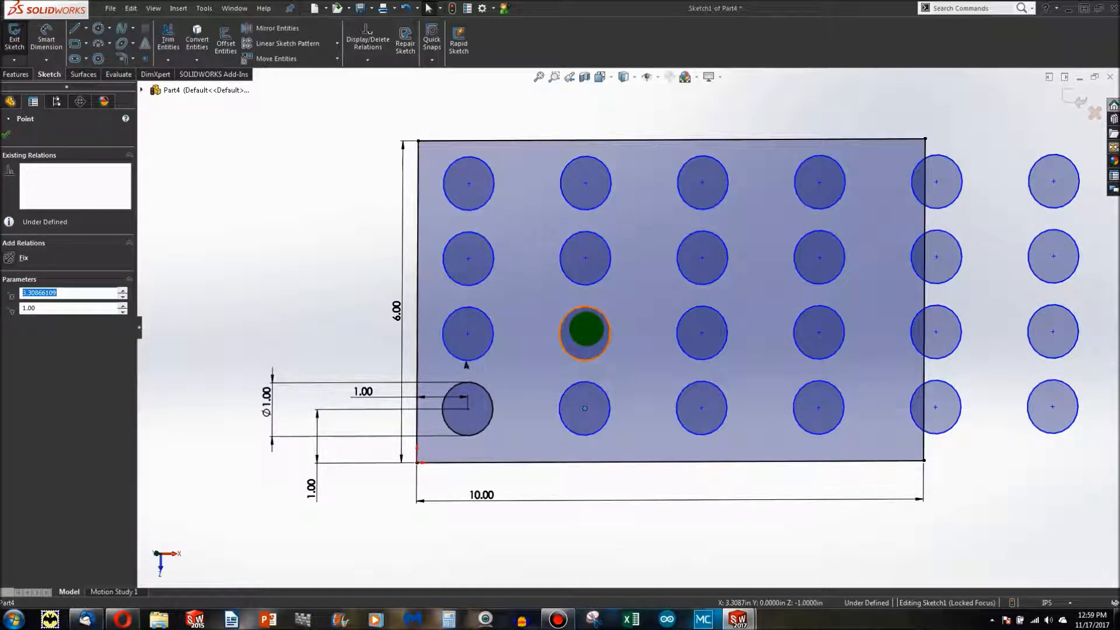
{"action": "left_click_drag", "start_coordinate": [585, 333], "coordinate": [592, 307]}
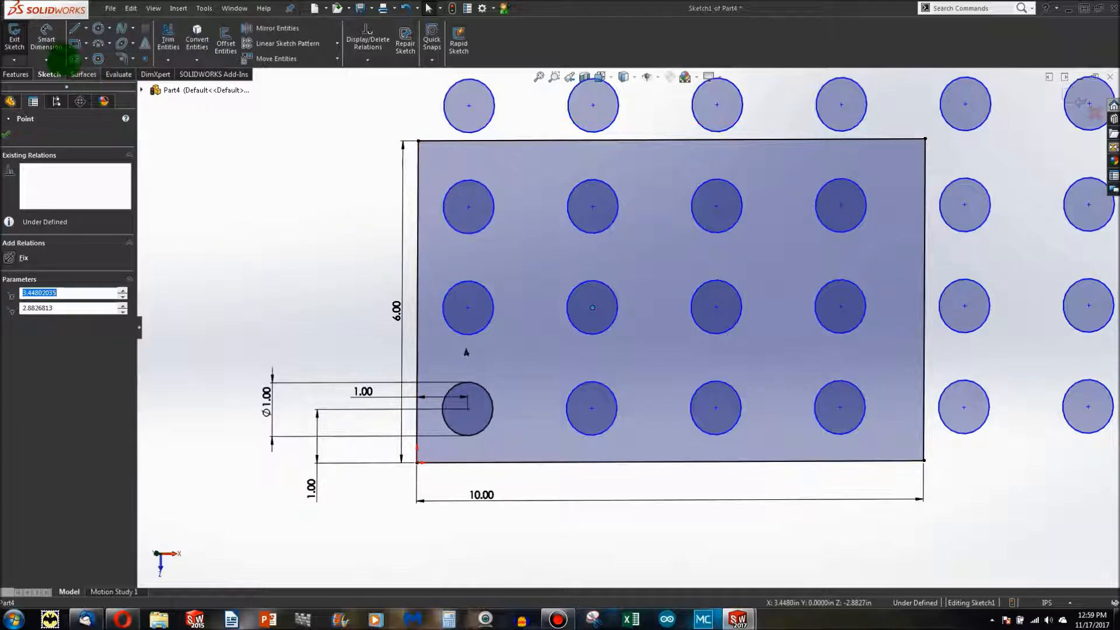
{"action": "left_click", "coordinate": [47, 41]}
{"action": "left_click", "coordinate": [467, 408]}
{"action": "left_click", "coordinate": [592, 307]}
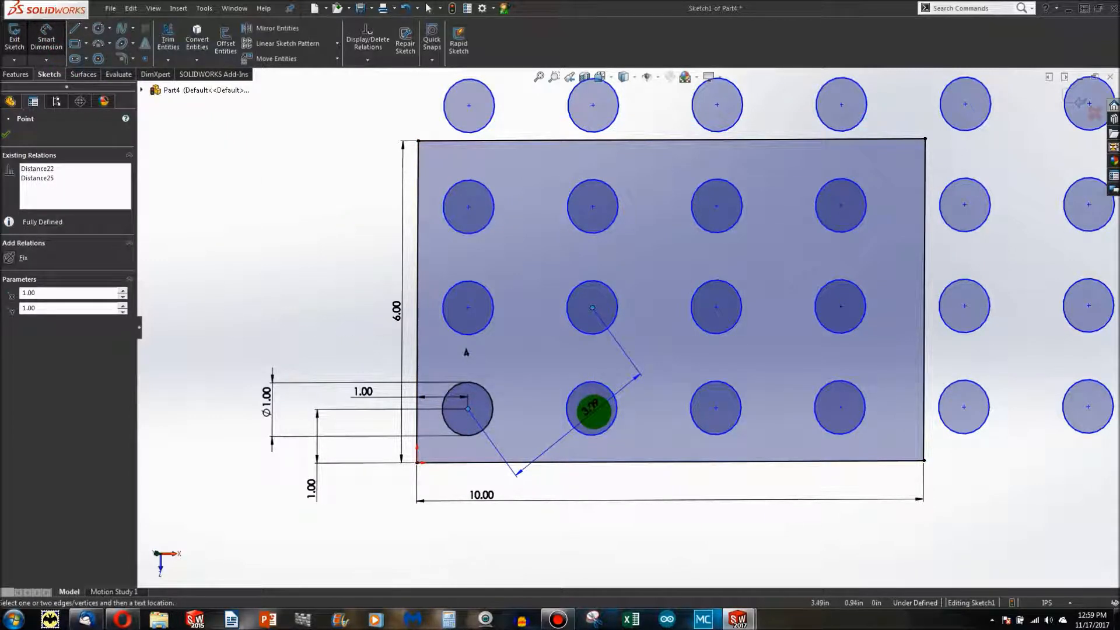
{"action": "key", "text": "Delete"}
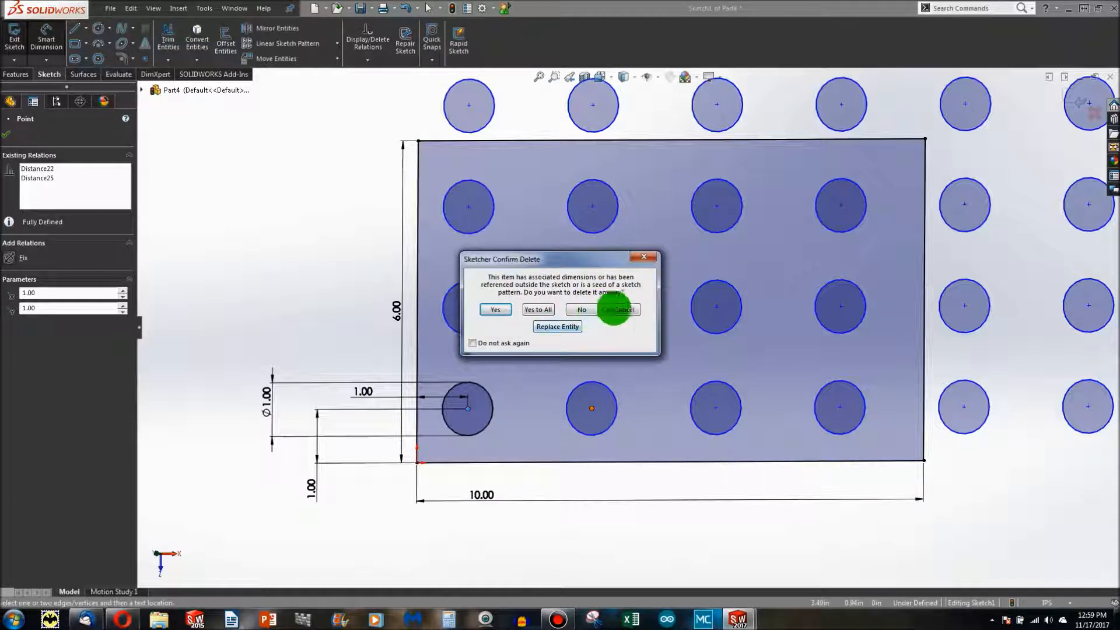
{"action": "left_click", "coordinate": [624, 309]}
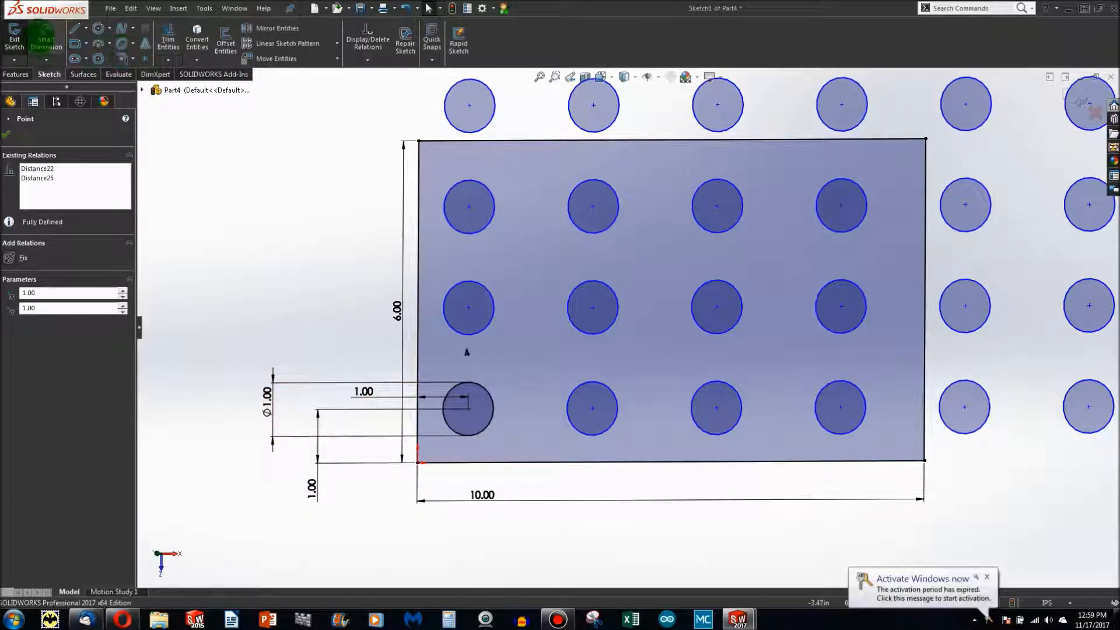
- Dimension the horizontal spacing between the first two circles of the bottom row as 1.5 in
{"action": "left_click", "coordinate": [46, 36]}
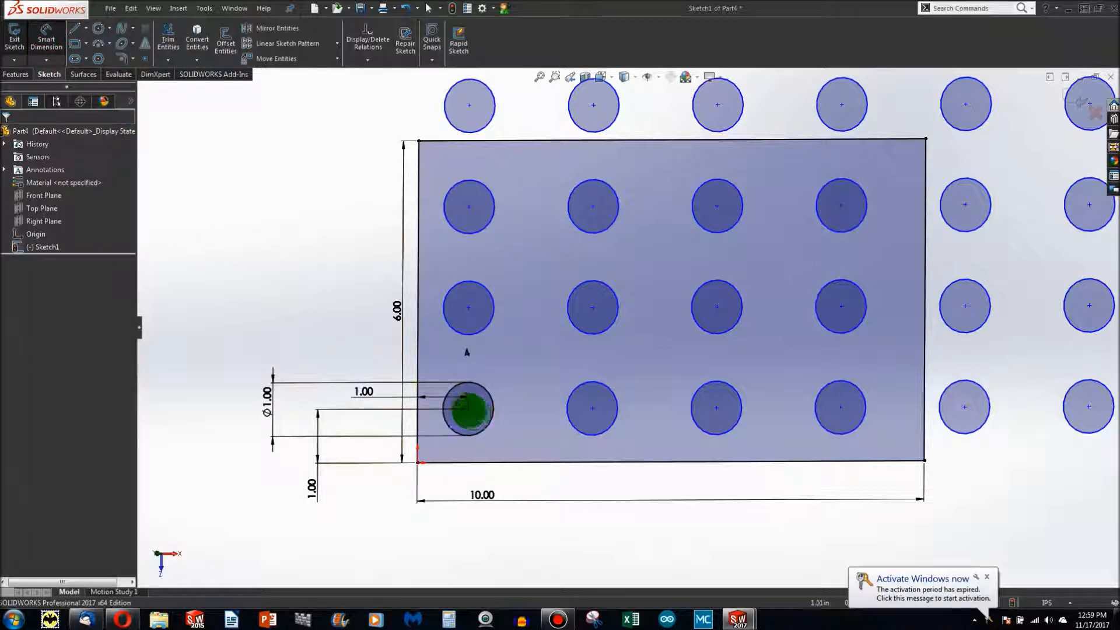
{"action": "left_click", "coordinate": [467, 410]}
{"action": "left_click", "coordinate": [592, 408]}
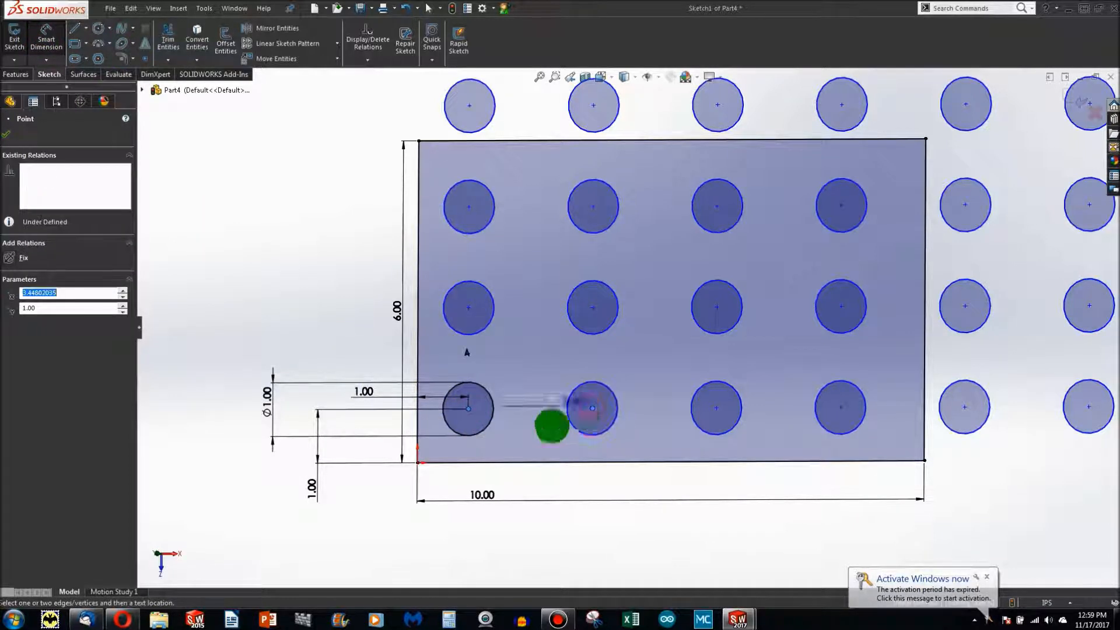
{"action": "left_click", "coordinate": [528, 466]}
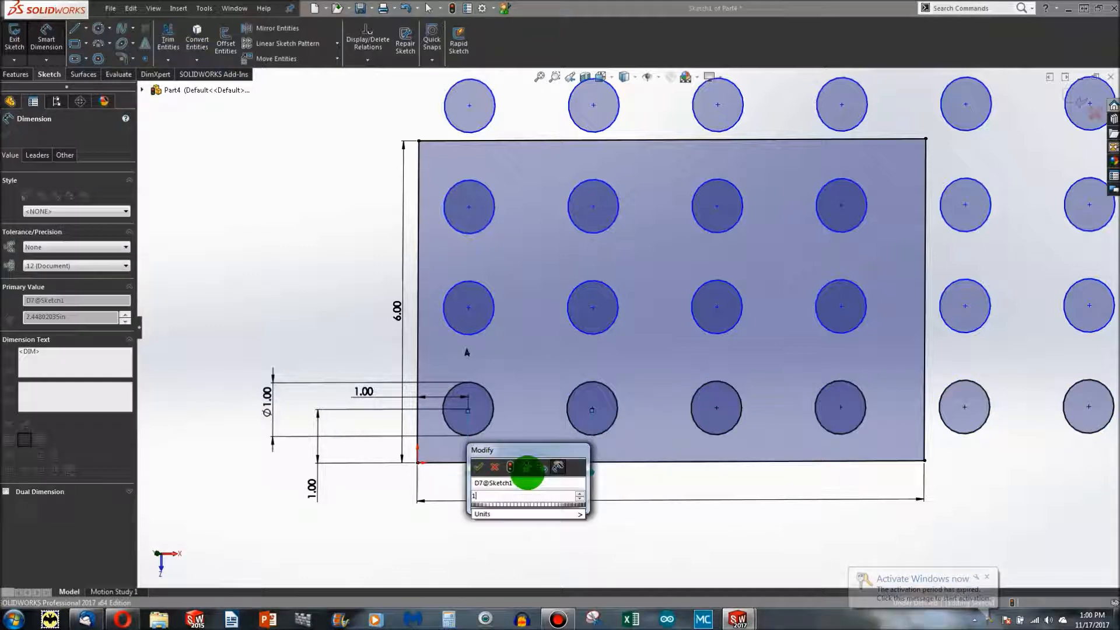
{"action": "type", "text": "1.5"}
{"action": "key", "text": "Return"}
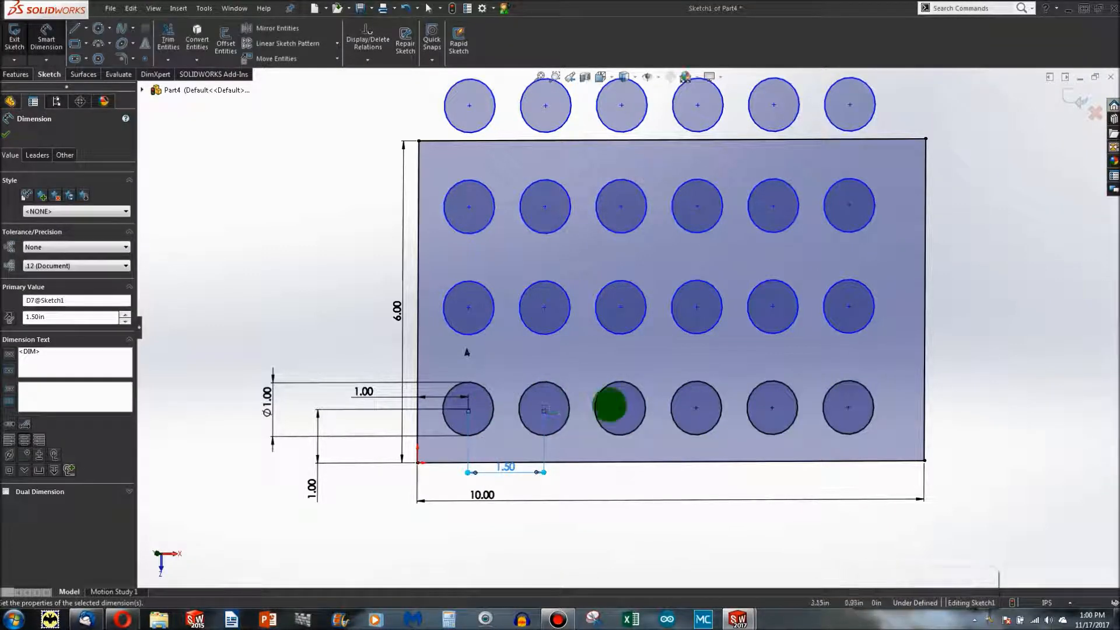
- Dimension the spacing between the third circle of the bottom row and the circle directly above it as 1.4 in
{"action": "left_click", "coordinate": [620, 411]}
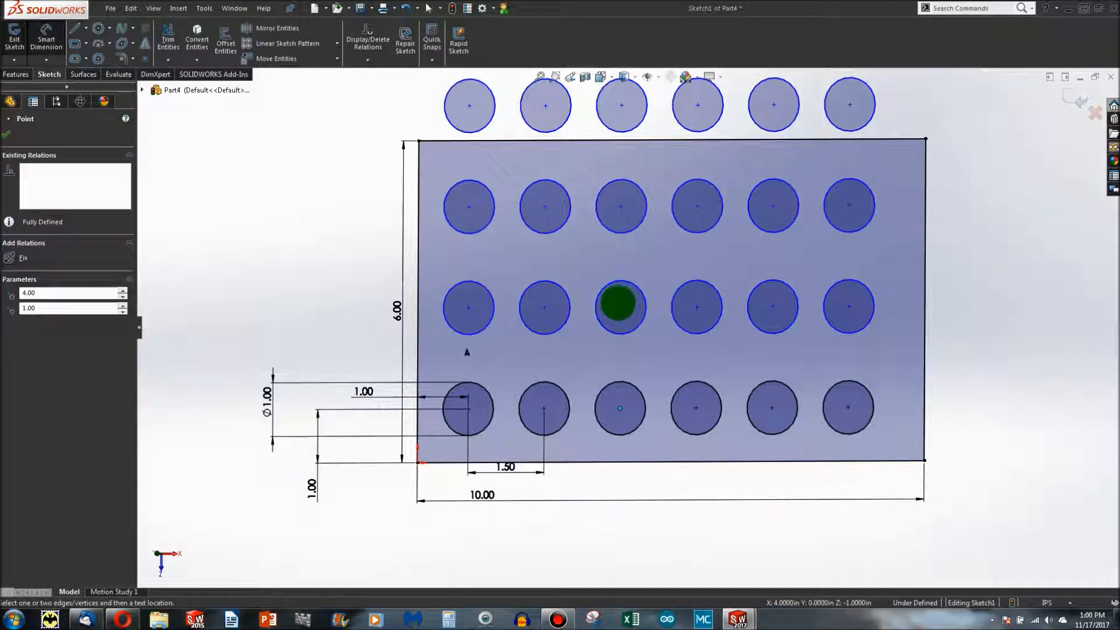
{"action": "left_click", "coordinate": [618, 307]}
{"action": "left_click", "coordinate": [592, 357]}
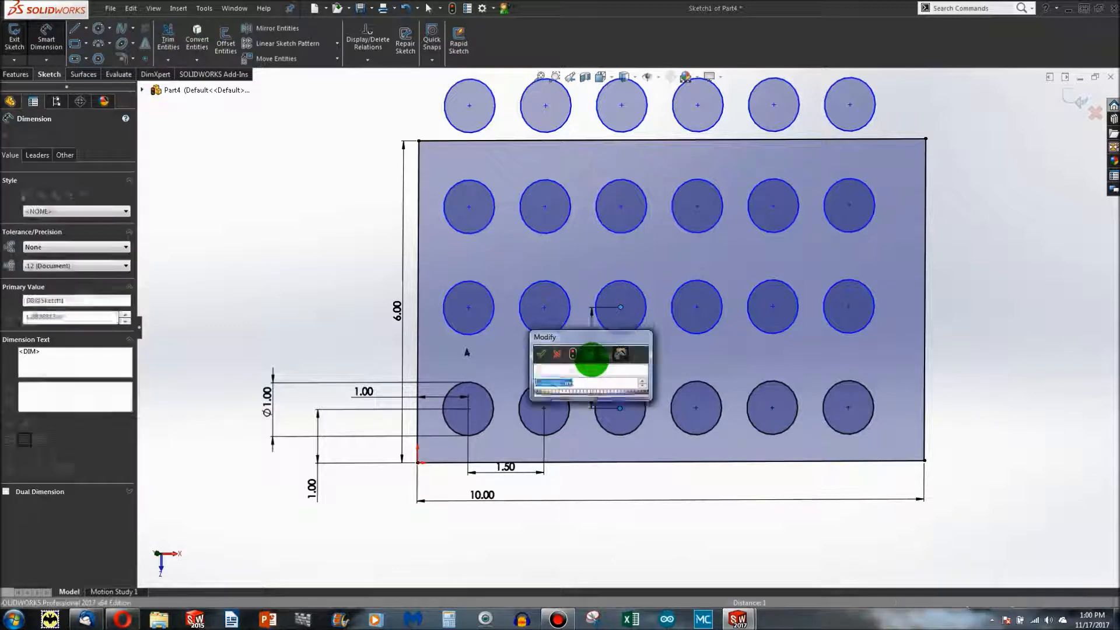
{"action": "type", "text": "1.4"}
{"action": "key", "text": "Return"}
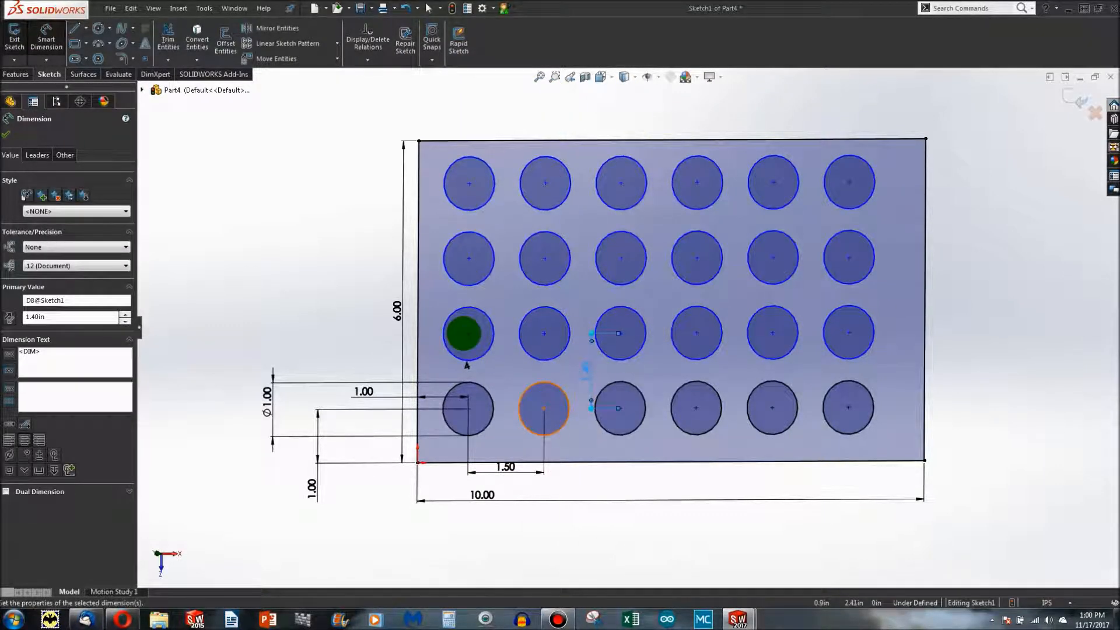
{"action": "key", "text": "Escape"}
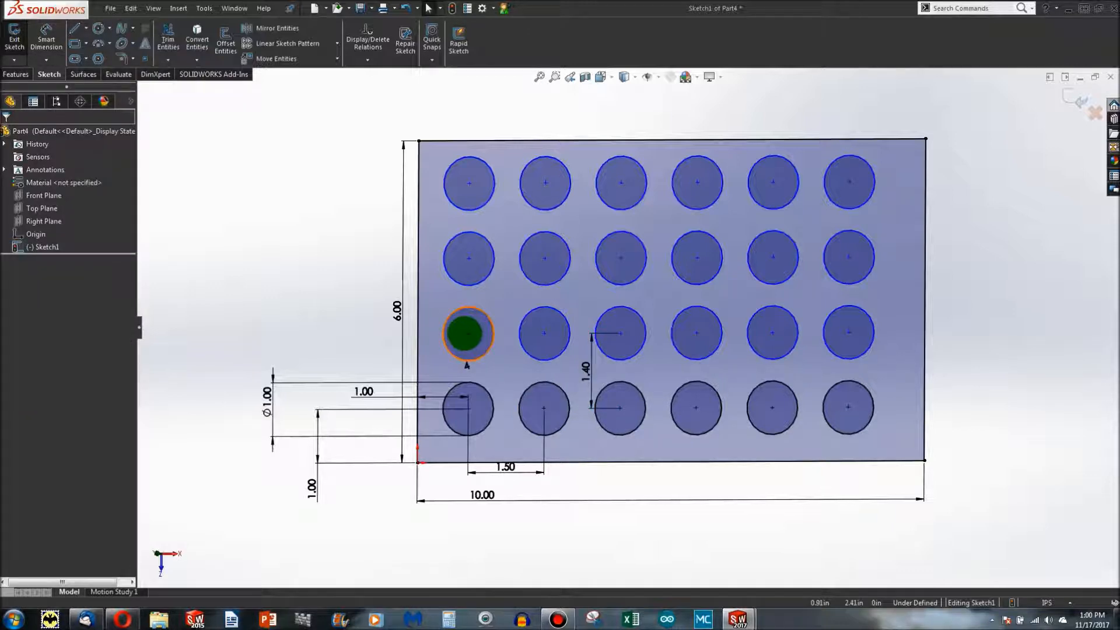
- Drag the leftmost circle of the row above the bottom one to test the pattern's remaining sideways freedom
{"action": "left_click_drag", "start_coordinate": [469, 334], "coordinate": [602, 291]}
{"action": "left_click", "coordinate": [282, 272]}
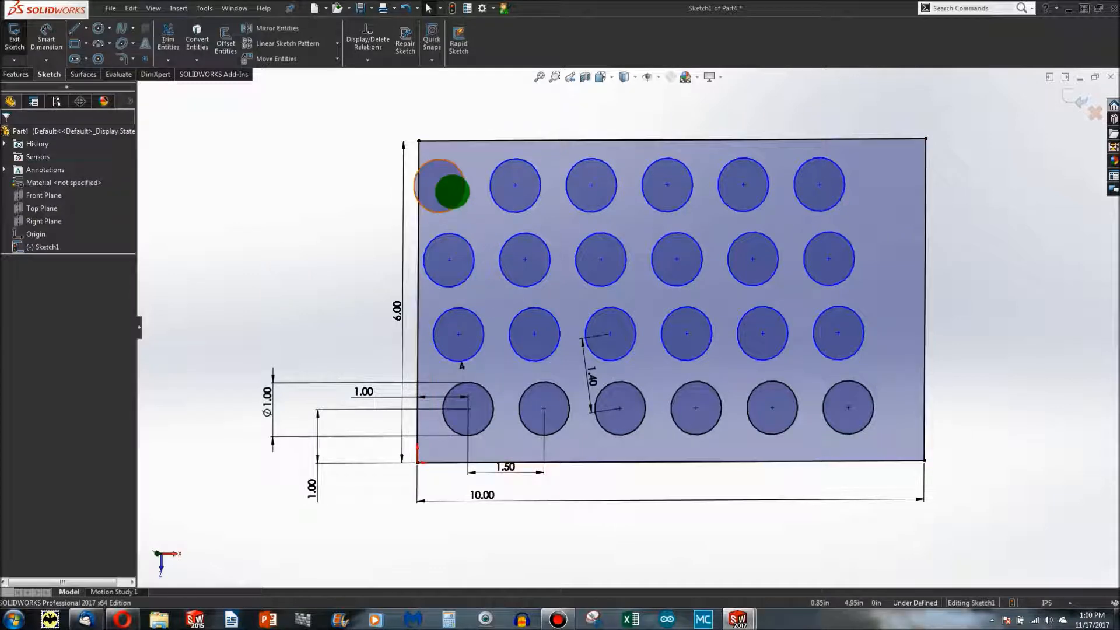
- Add a Vertical relation between the centers of the top-left and bottom-left circles
{"action": "left_click_drag", "start_coordinate": [438, 185], "coordinate": [453, 207]}
{"action": "left_click", "coordinate": [464, 408], "text": "ctrl"}
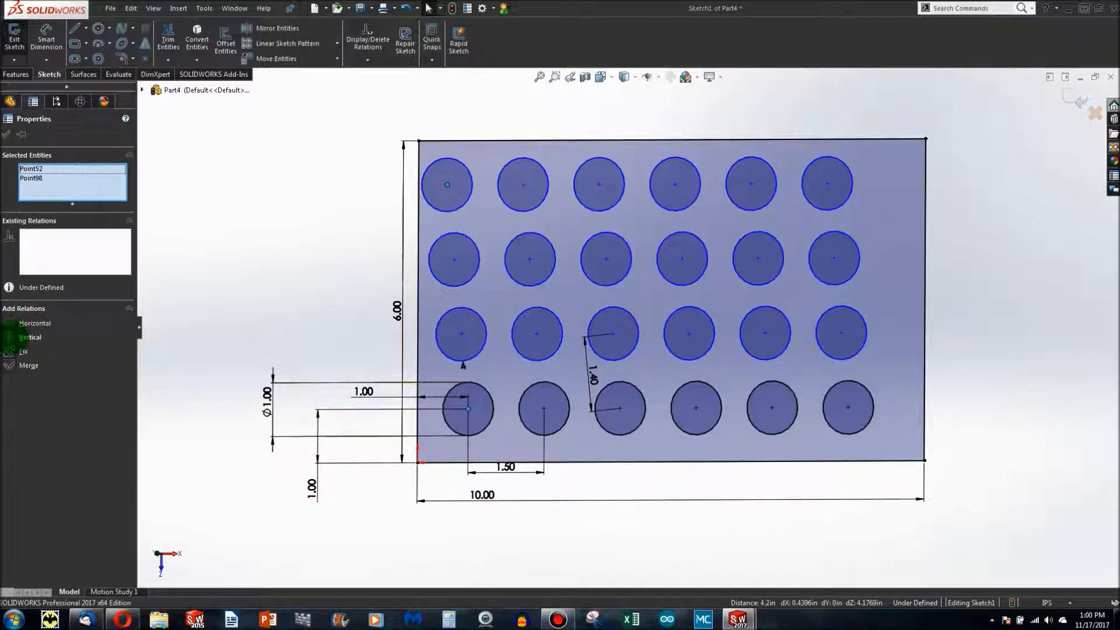
{"action": "left_click", "coordinate": [12, 337]}
{"action": "left_click", "coordinate": [204, 267]}
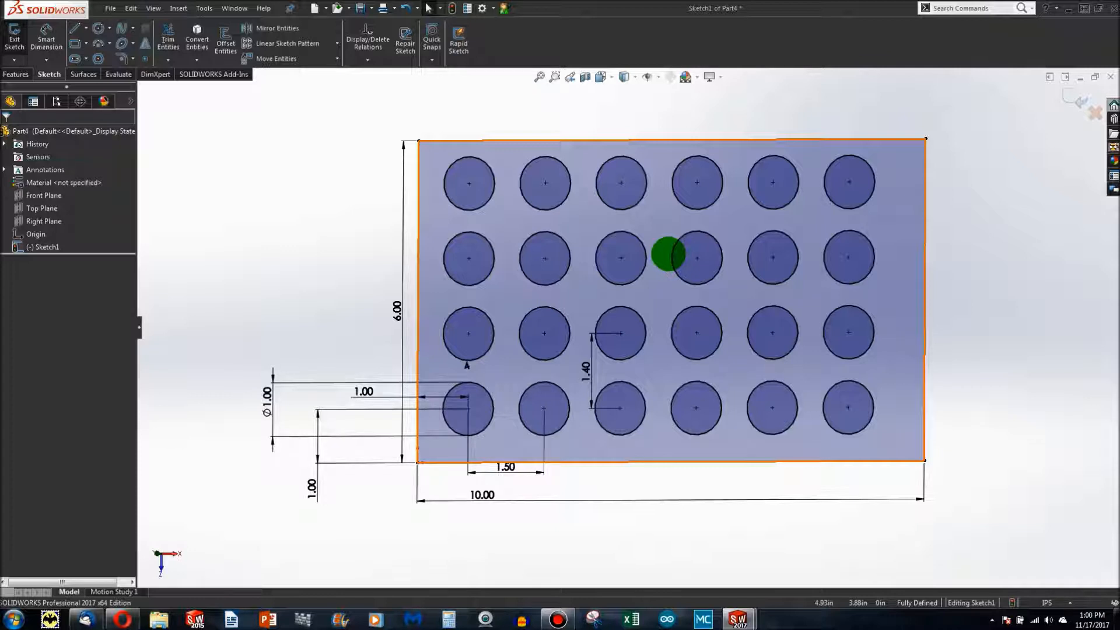
{"action": "left_click", "coordinate": [979, 250]}
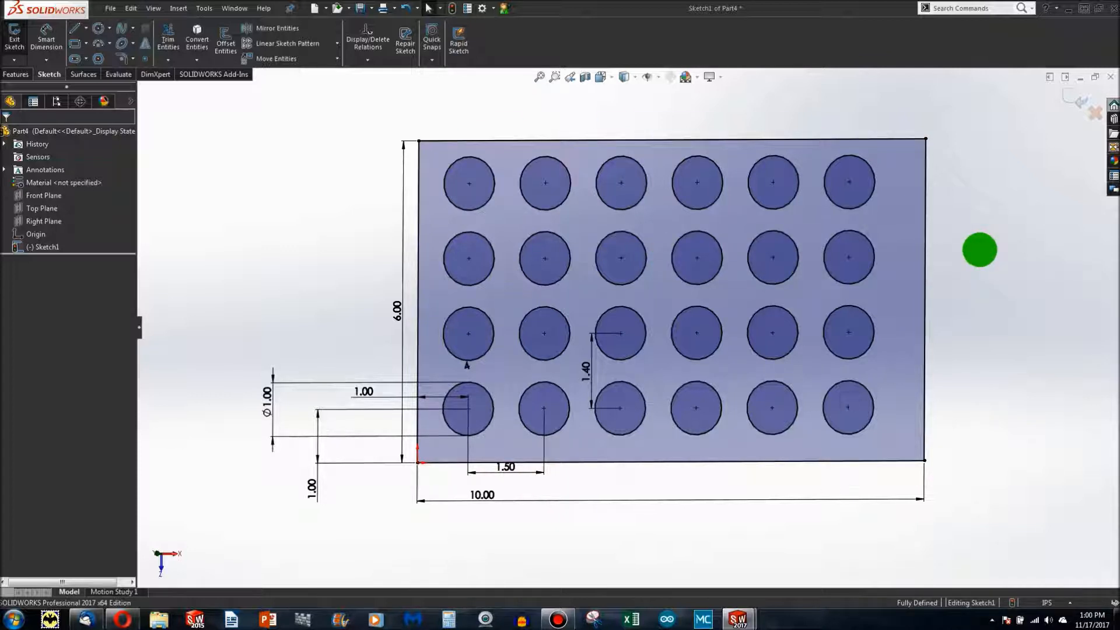
- Try a linear sketch pattern of the top-left circle at 45 degrees with 1.4 in spacing, and discard it
{"action": "key", "text": "f"}
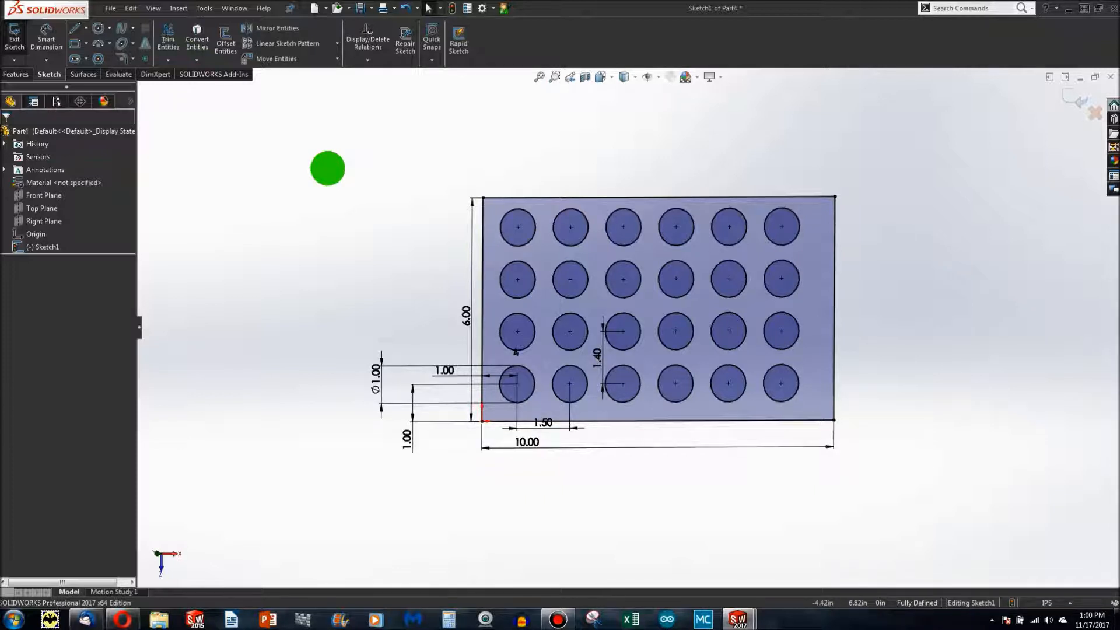
{"action": "scroll", "coordinate": [633, 257], "scroll_direction": "down", "scroll_amount": 2}
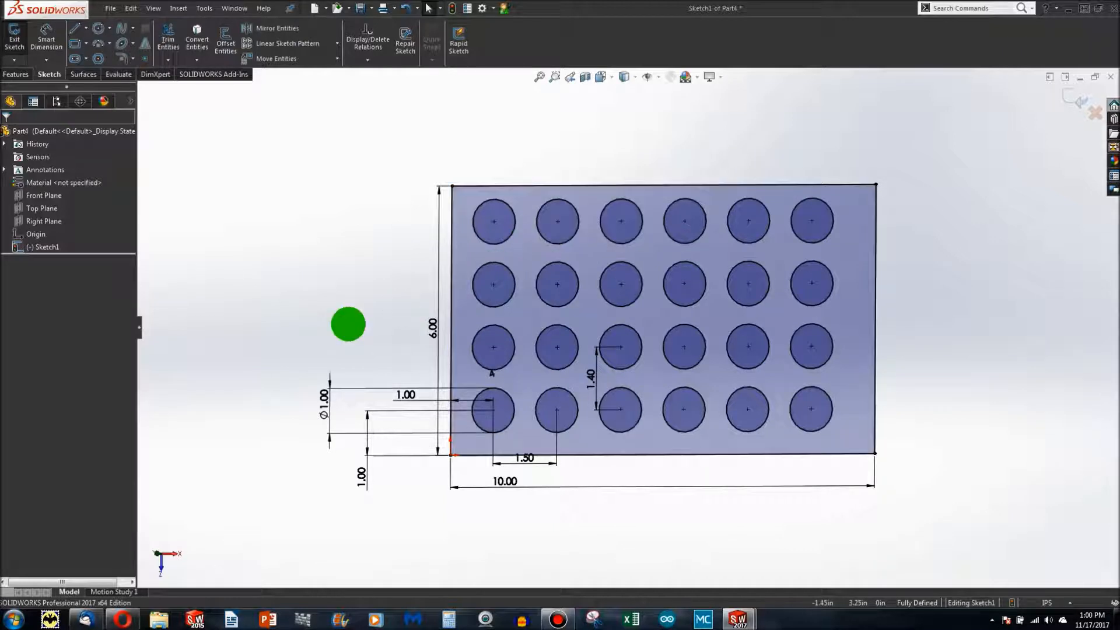
{"action": "left_click", "coordinate": [490, 242]}
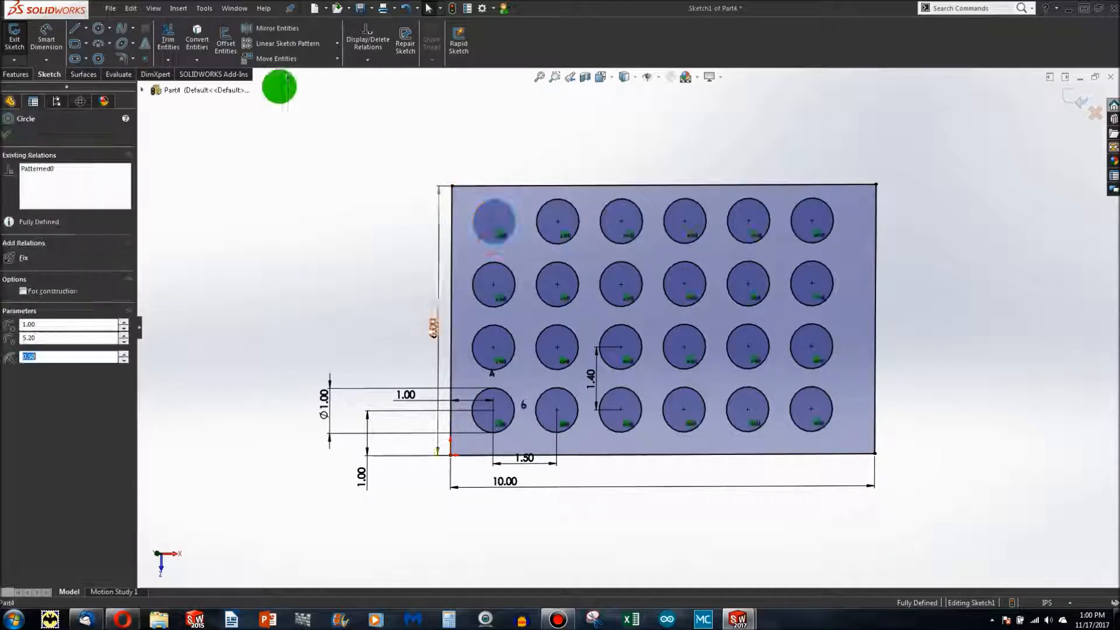
{"action": "left_click", "coordinate": [281, 42]}
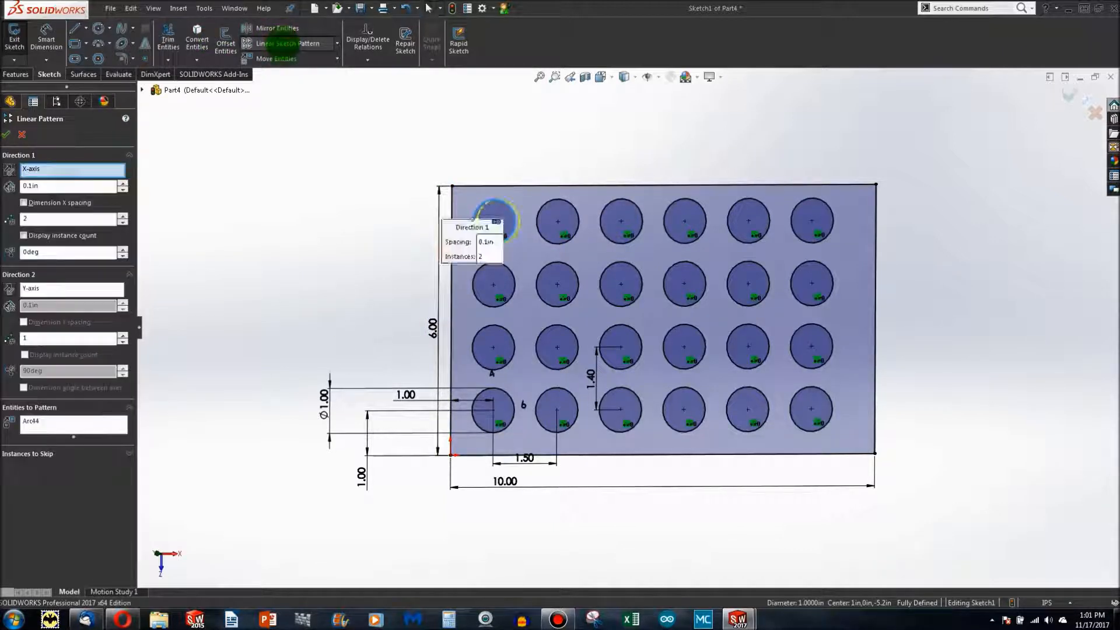
{"action": "left_click", "coordinate": [47, 253]}
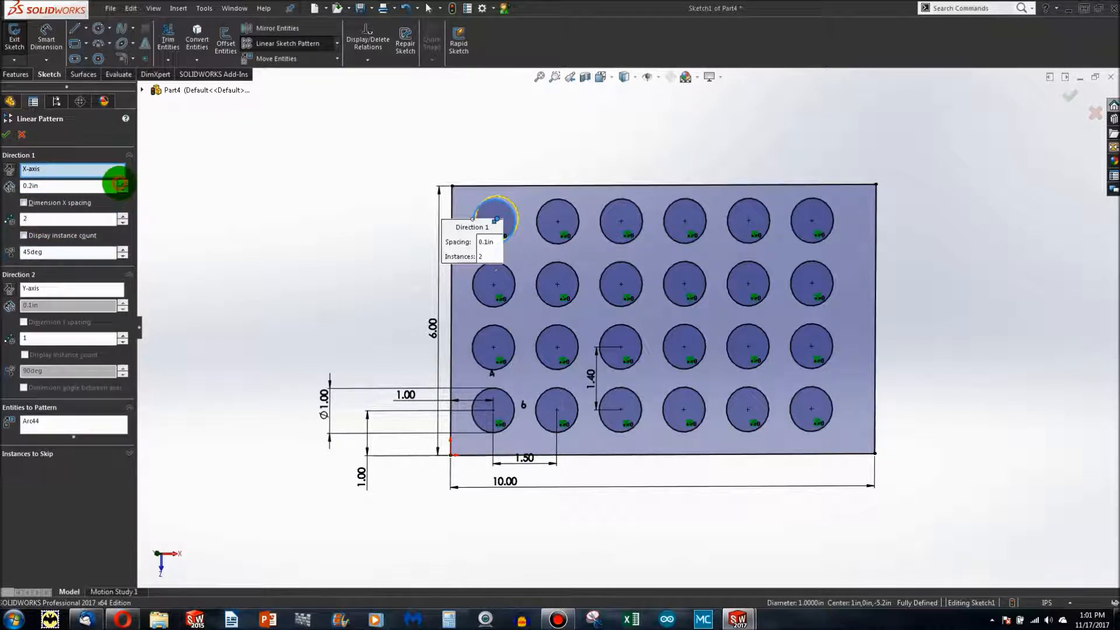
{"action": "left_click", "coordinate": [122, 182]}
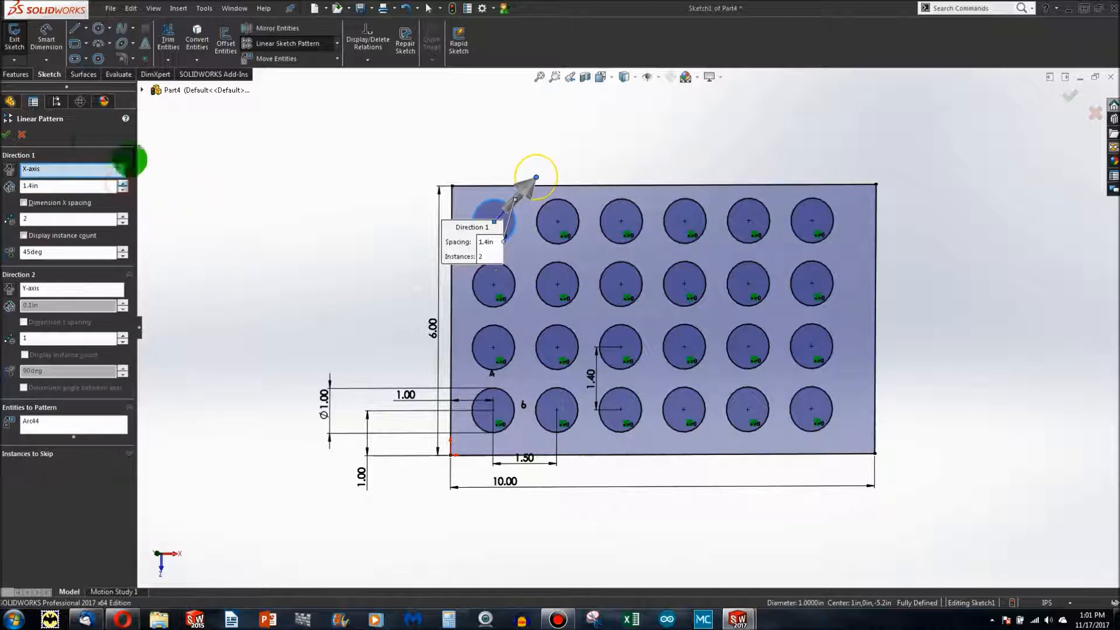
{"action": "left_click", "coordinate": [18, 135]}
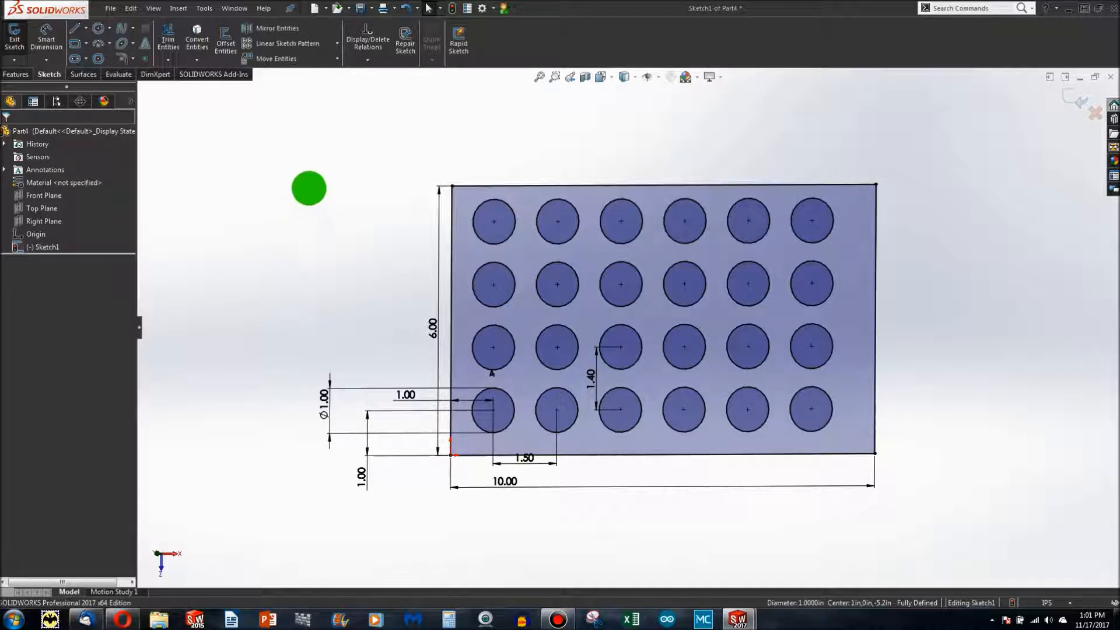
- Delete the whole plate and hole pattern sketch, including its dimensions
{"action": "mouse_move", "coordinate": [257, 140]}
{"action": "left_mouse_down"}
{"action": "mouse_move", "coordinate": [824, 595]}
{"action": "mouse_move", "coordinate": [987, 572]}
{"action": "mouse_move", "coordinate": [979, 538]}
{"action": "left_mouse_up"}
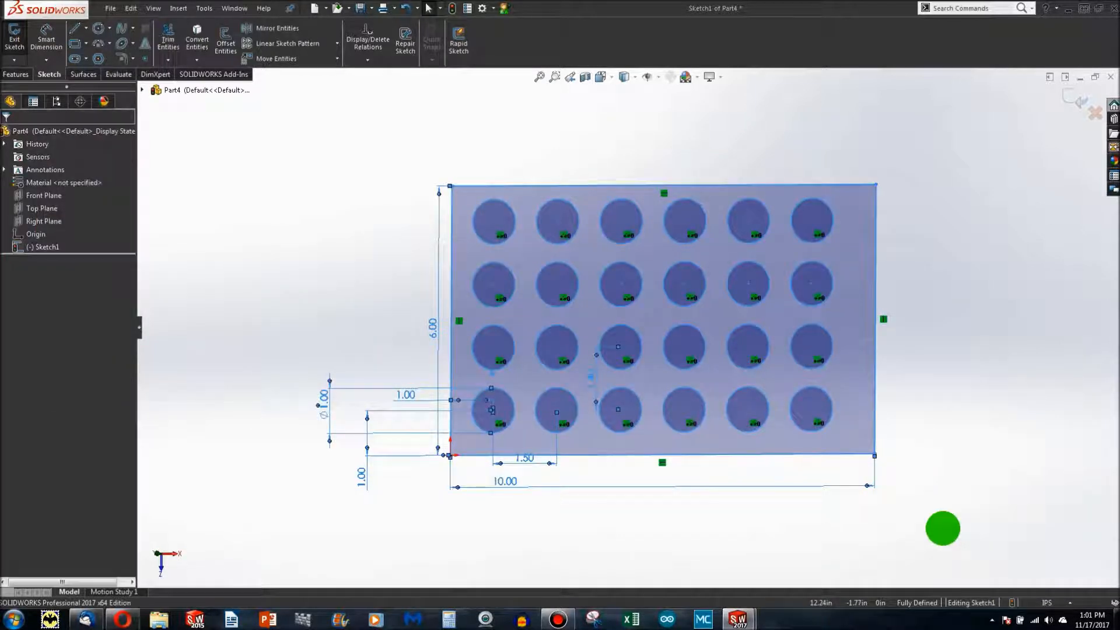
{"action": "key", "text": "Delete"}
{"action": "left_click", "coordinate": [540, 310]}
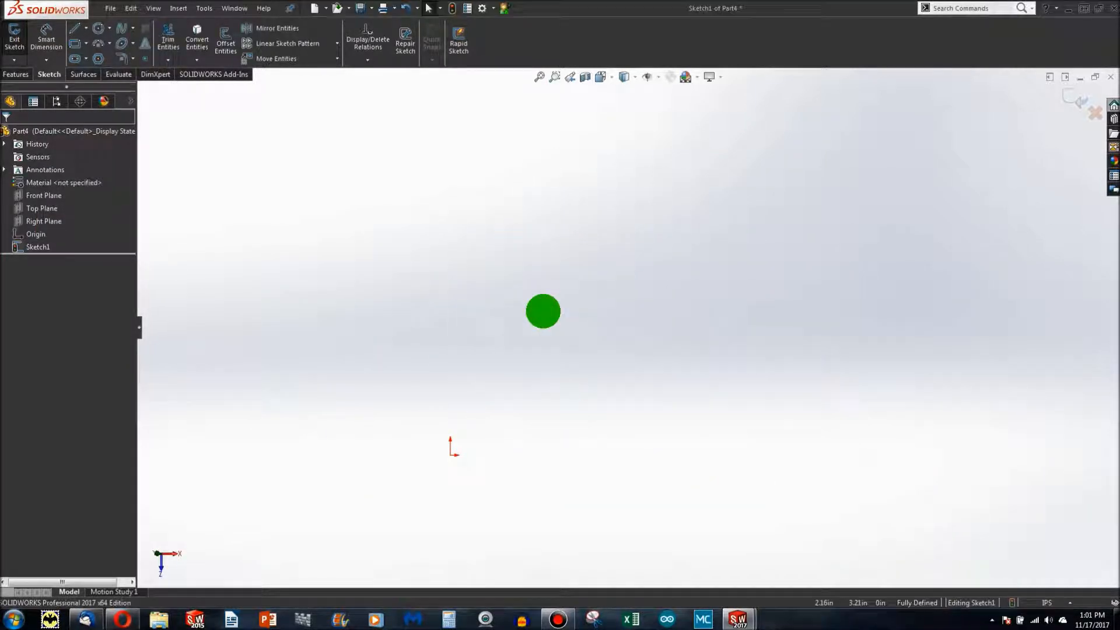
- Sketch a vertical midpoint line centered on the origin, about 7.86 in long
{"action": "scroll", "coordinate": [520, 402], "scroll_direction": "down", "scroll_amount": 3}
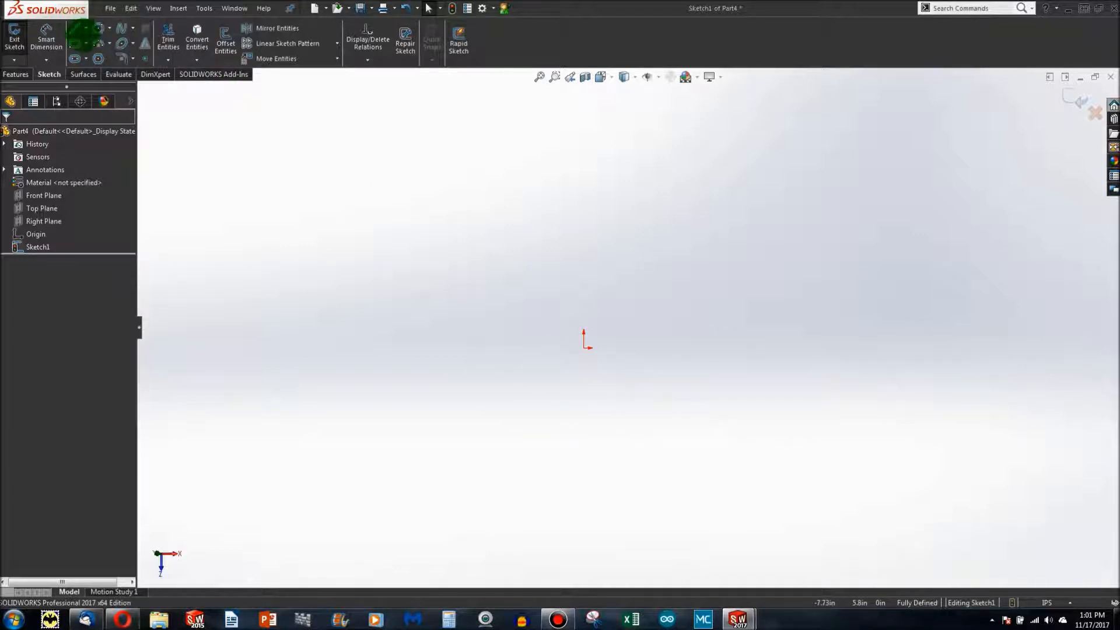
{"action": "left_click", "coordinate": [87, 34]}
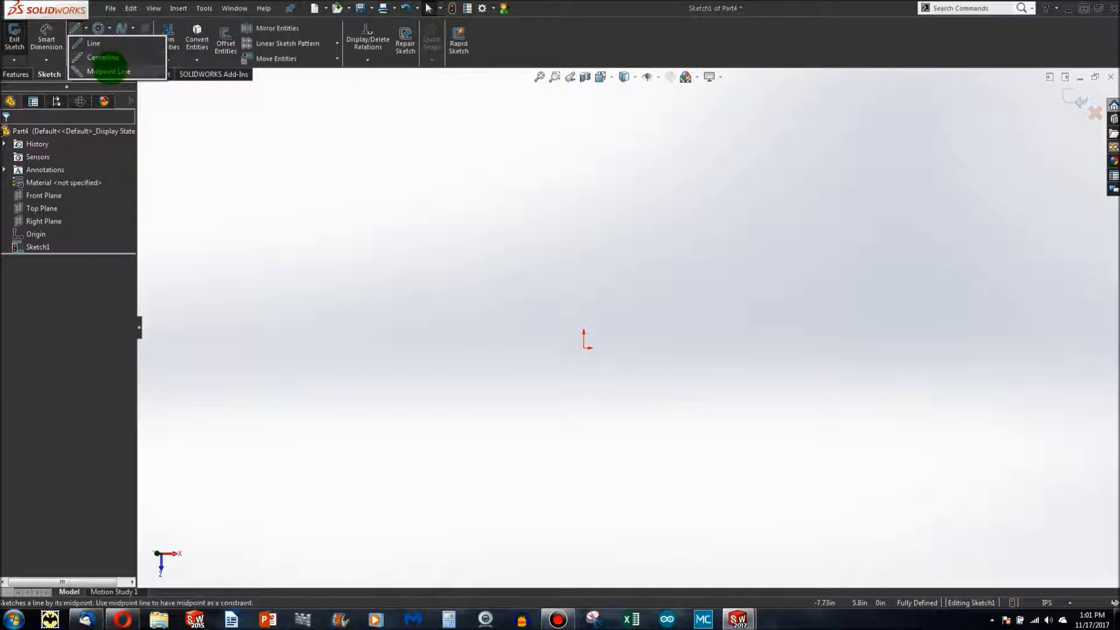
{"action": "left_click", "coordinate": [108, 71]}
{"action": "mouse_move", "coordinate": [583, 346]}
{"action": "left_mouse_down"}
{"action": "mouse_move", "coordinate": [607, 255]}
{"action": "mouse_move", "coordinate": [583, 169]}
{"action": "left_mouse_up"}
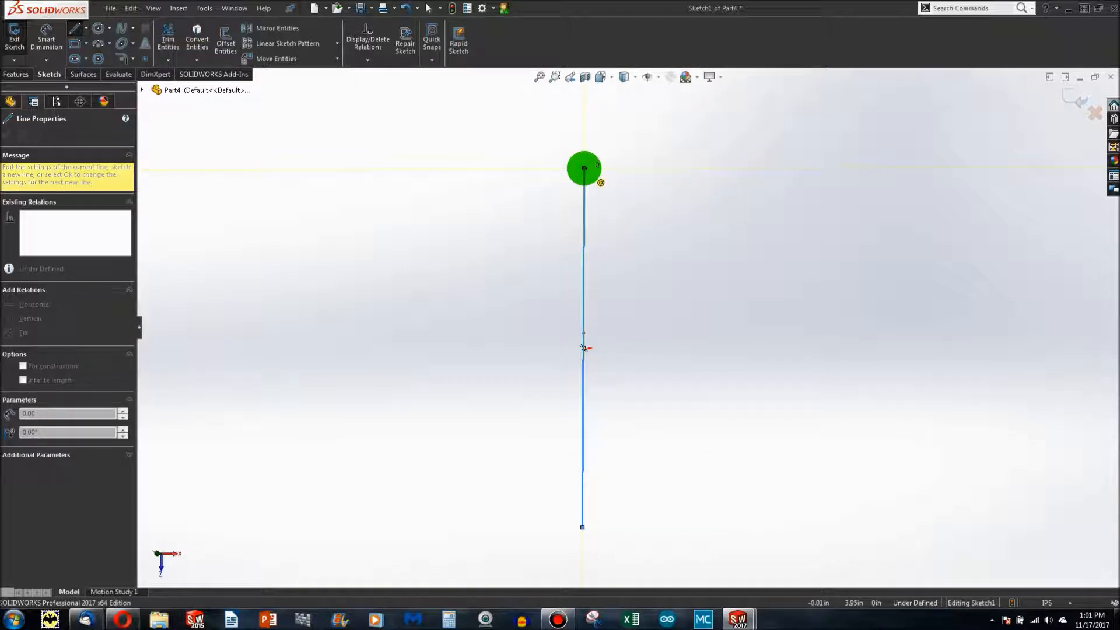
{"action": "key", "text": "Escape"}
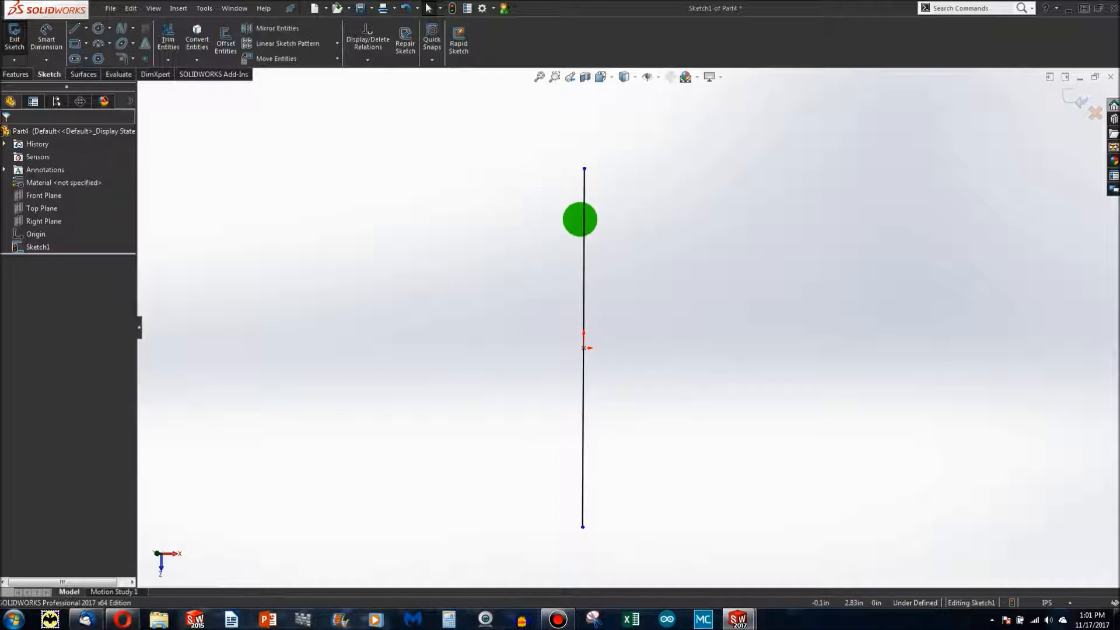
{"action": "left_click", "coordinate": [583, 348]}
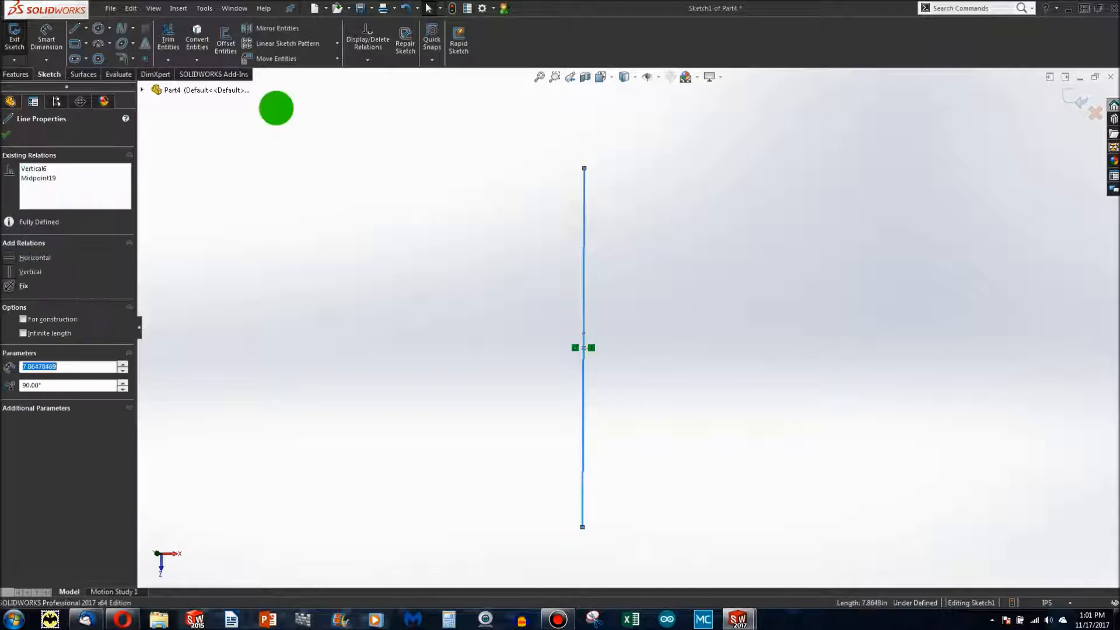
{"action": "left_click", "coordinate": [86, 28]}
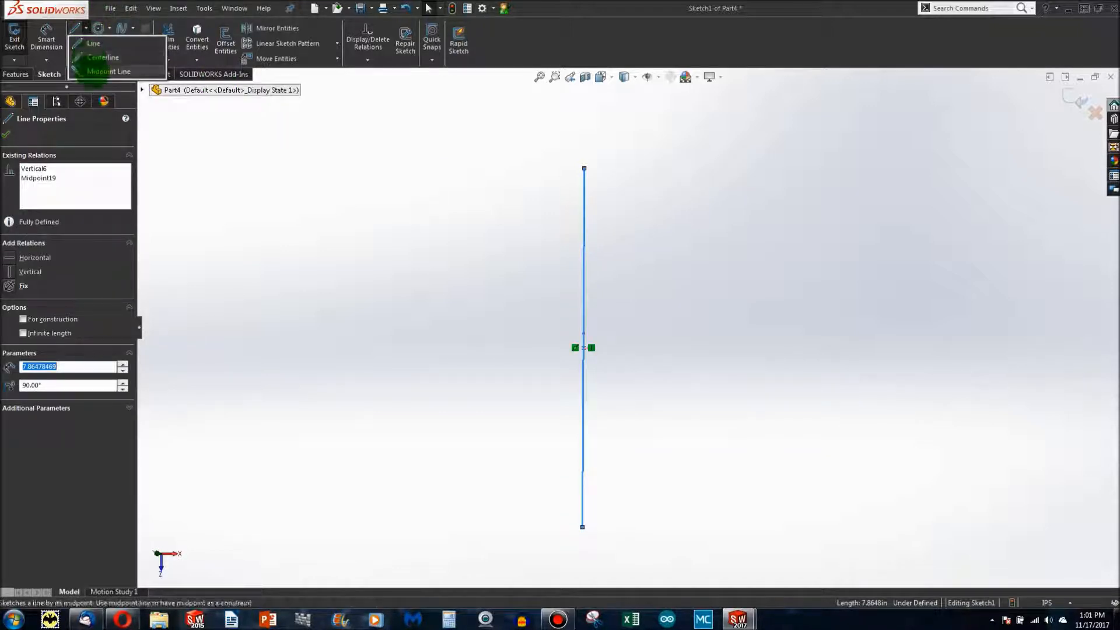
{"action": "left_click", "coordinate": [93, 71]}
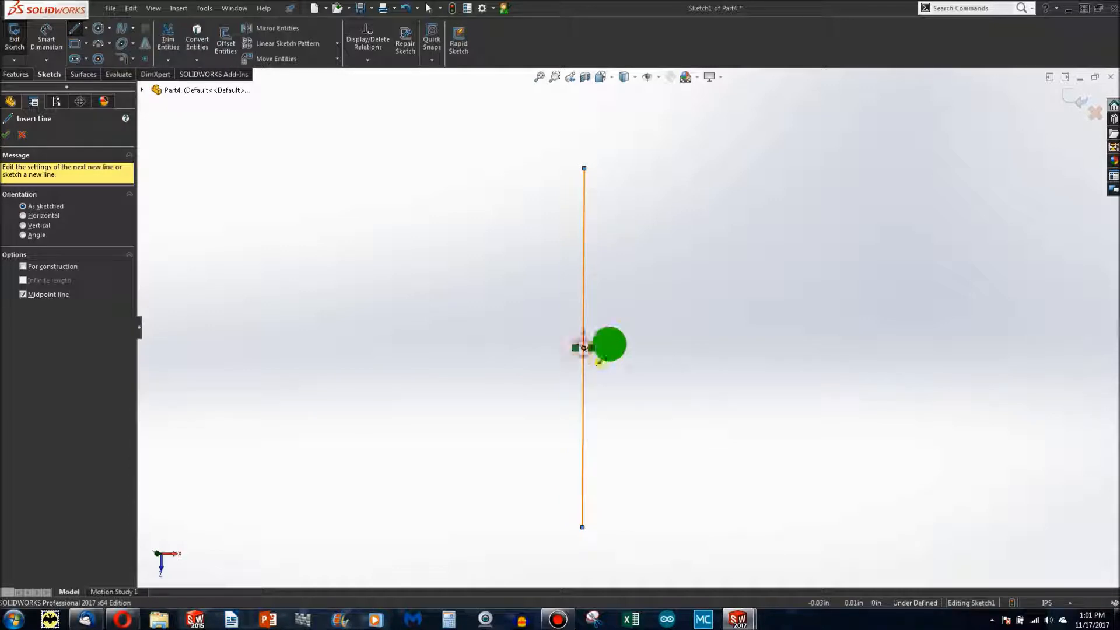
{"action": "left_click", "coordinate": [583, 348]}
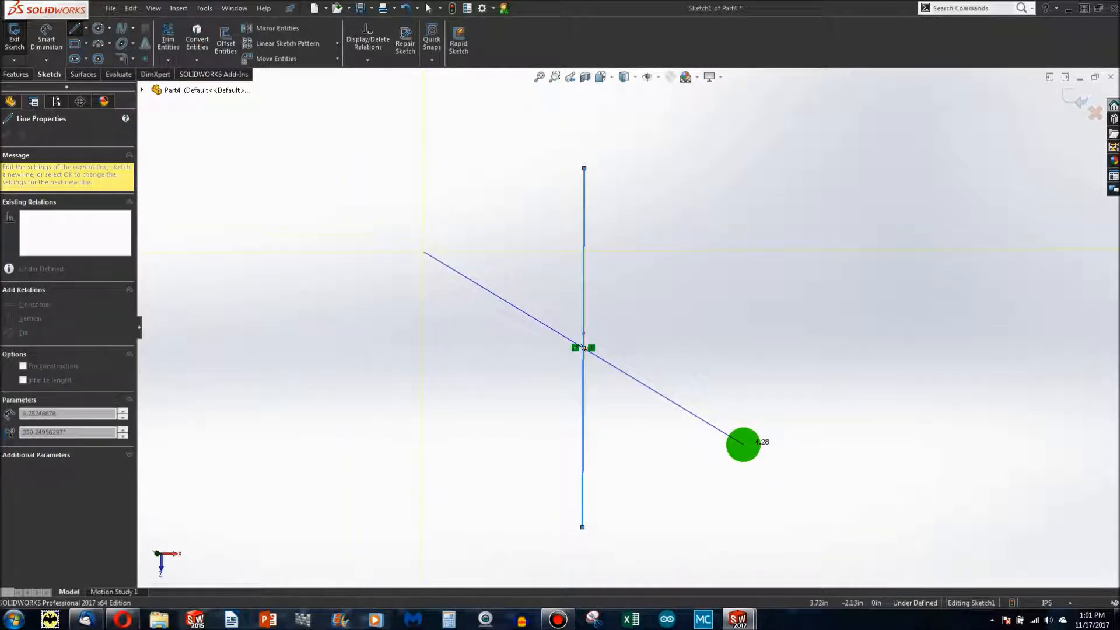
{"action": "key", "text": "Escape"}
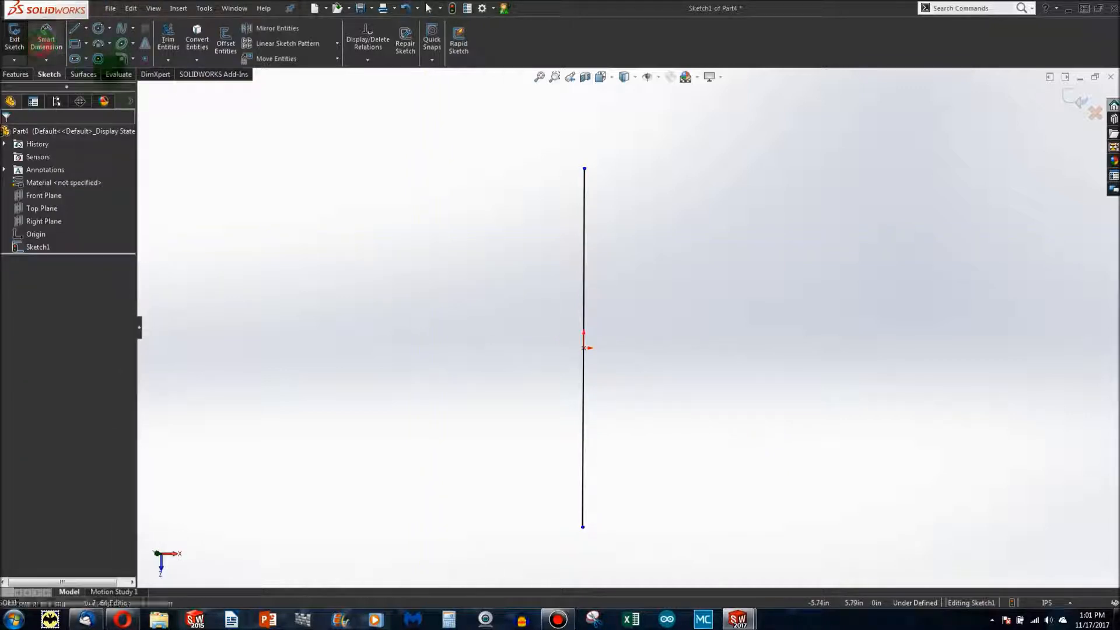
- Dimension the vertical line's length as 6 in
{"action": "left_click_drag", "start_coordinate": [585, 210], "coordinate": [533, 206]}
{"action": "left_click", "coordinate": [533, 205]}
{"action": "type", "text": "6"}
{"action": "key", "text": "Return"}
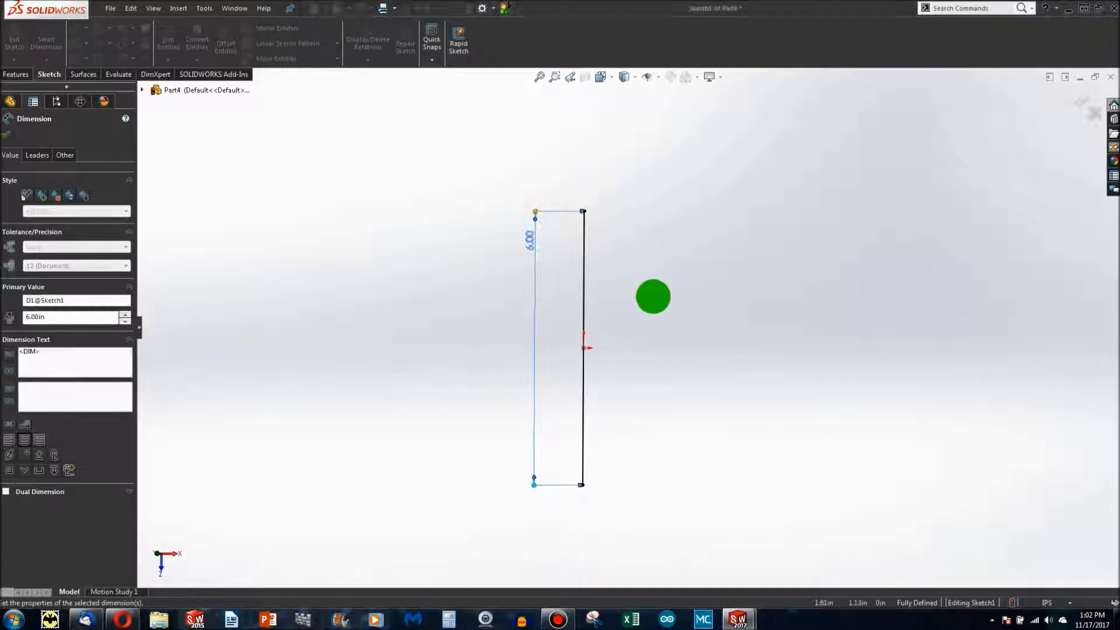
{"action": "left_click", "coordinate": [584, 277]}
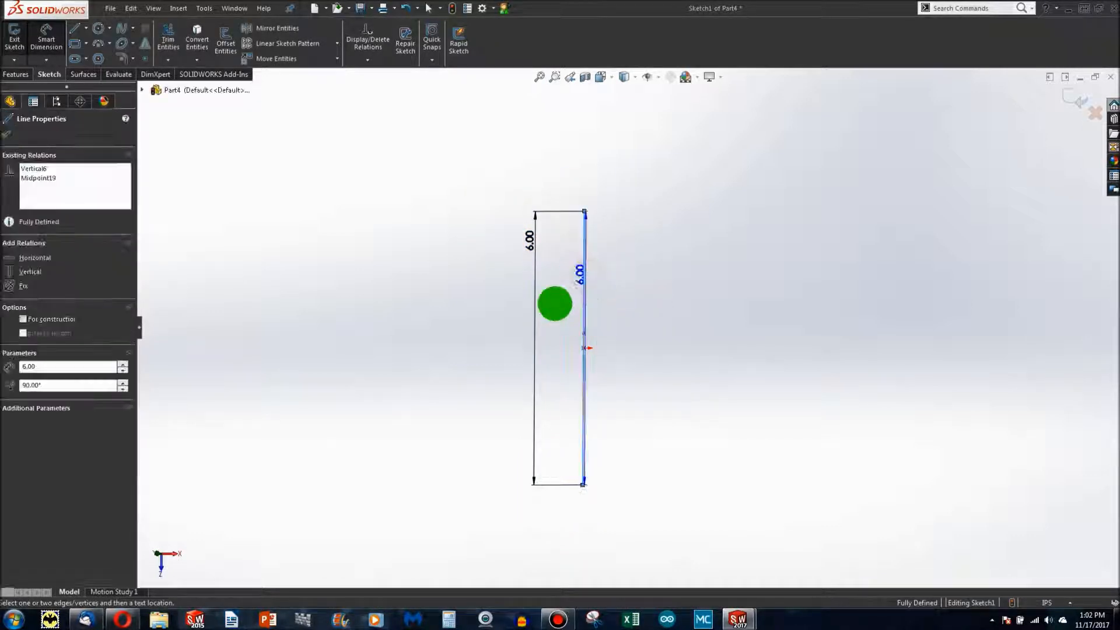
{"action": "key", "text": "Escape"}
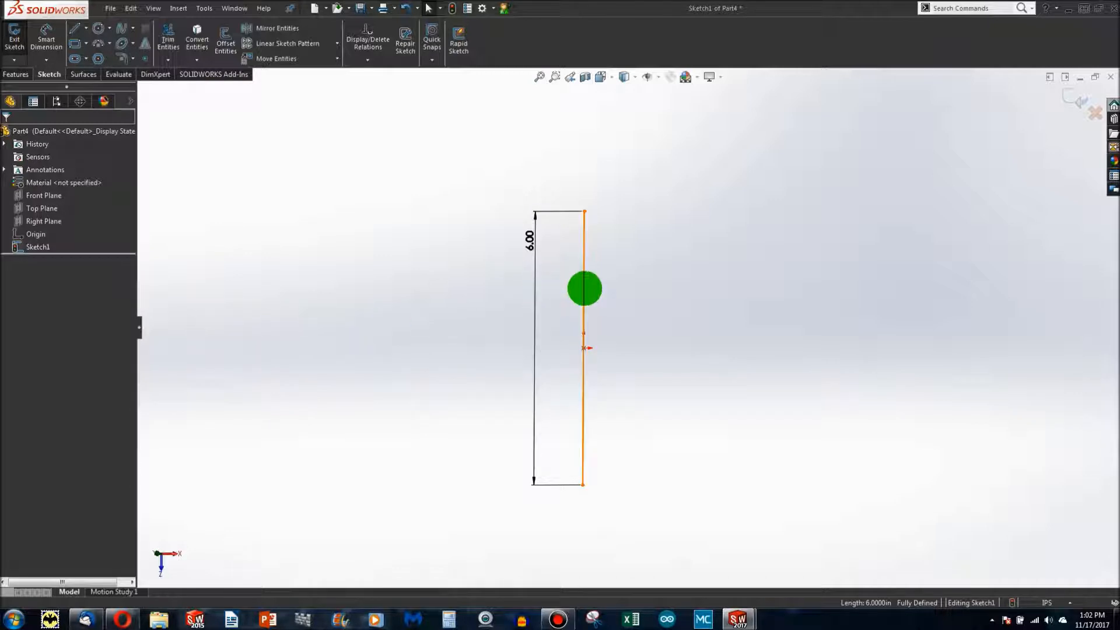
- Convert the 6 in vertical line to construction geometry
{"action": "left_click", "coordinate": [583, 287]}
{"action": "left_click", "coordinate": [22, 319]}
{"action": "left_click", "coordinate": [382, 353]}
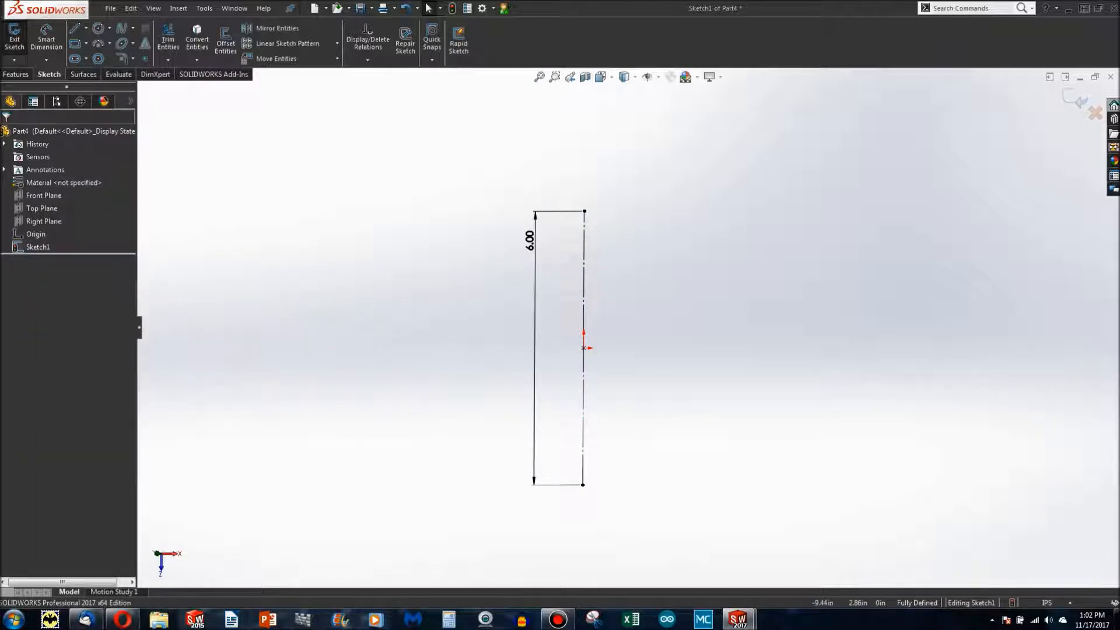
- Sketch a three-point arc between the vertical centerline's endpoints, bulging right with a radius of about 3.04 in
{"action": "left_click", "coordinate": [98, 43]}
{"action": "left_click", "coordinate": [584, 211]}
{"action": "left_click", "coordinate": [582, 484]}
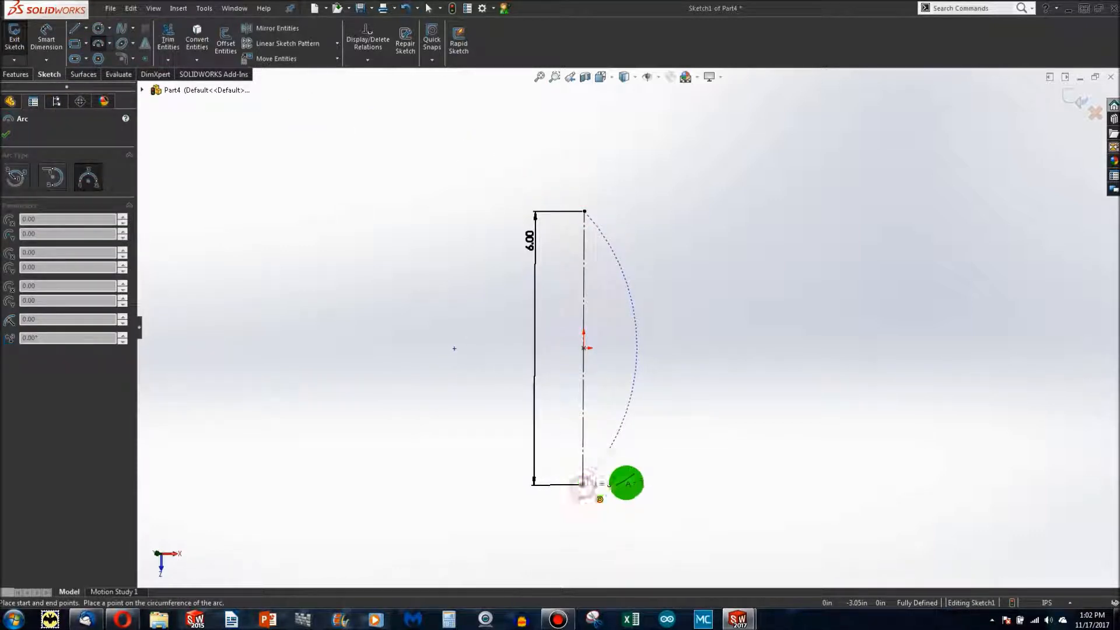
{"action": "left_click", "coordinate": [733, 348]}
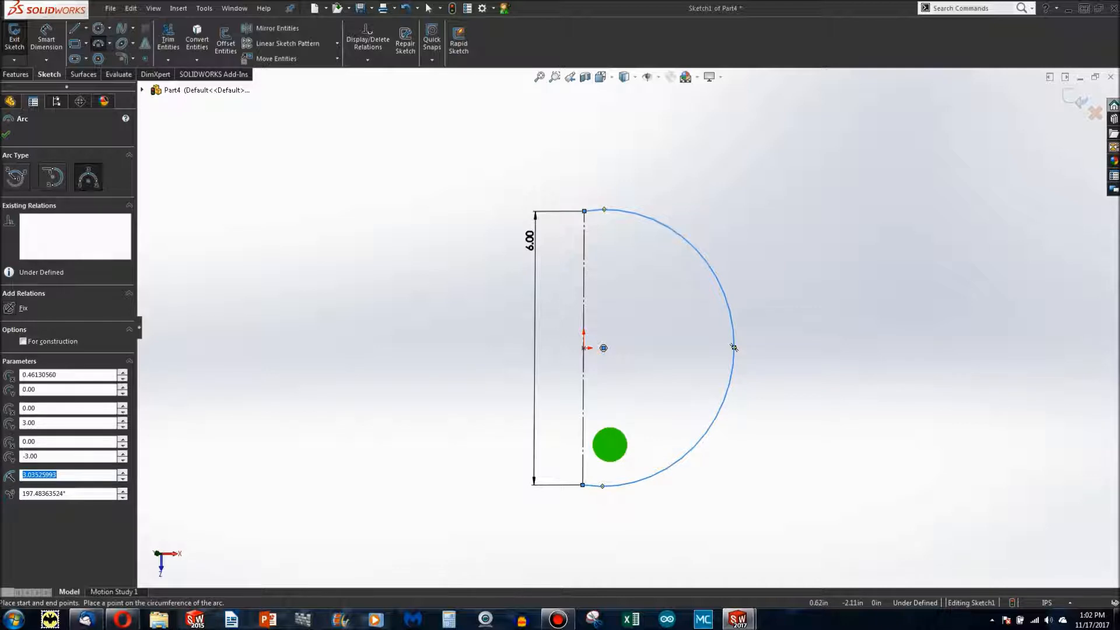
{"action": "key", "text": "Escape"}
{"action": "left_click", "coordinate": [639, 218]}
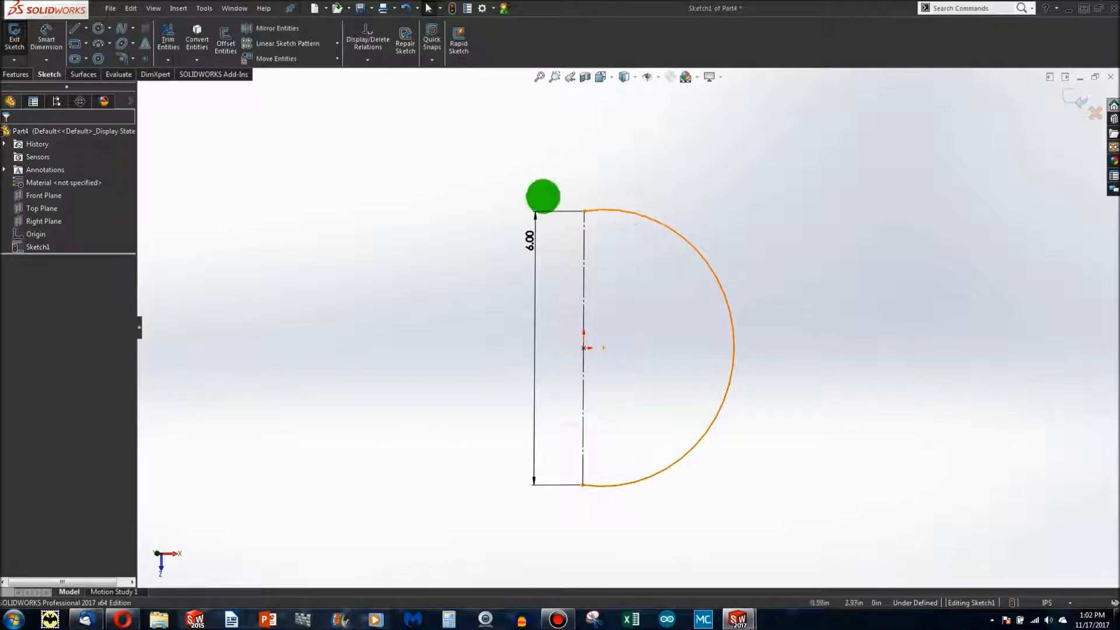
- Sketch a horizontal centerline about 3.05 in long, running left from the arc's upper endpoint
{"action": "left_click", "coordinate": [86, 28]}
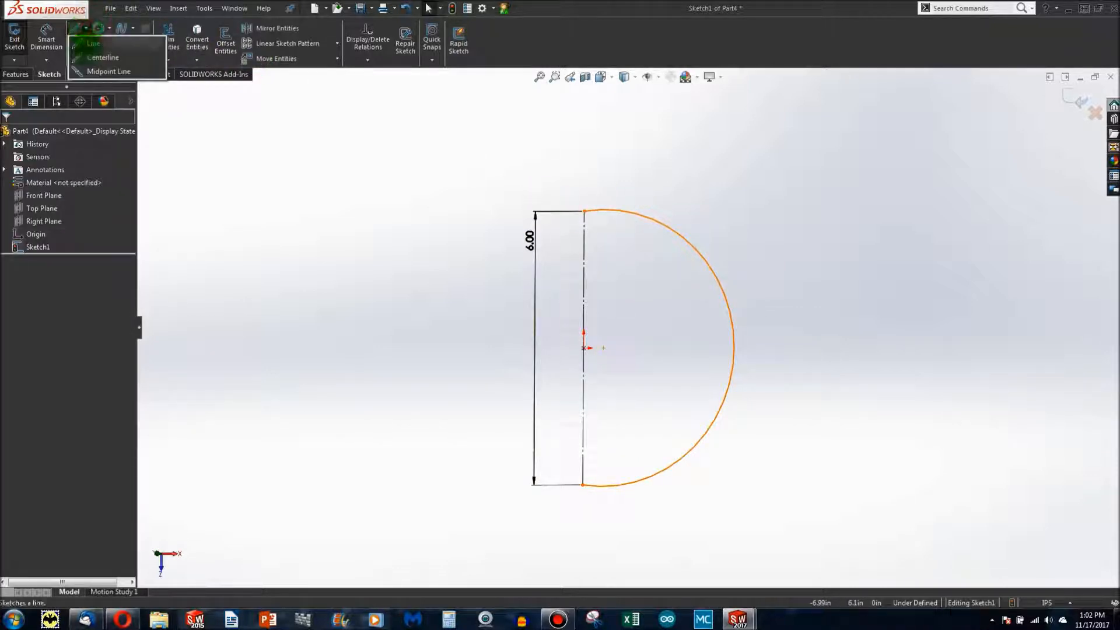
{"action": "left_click", "coordinate": [96, 49]}
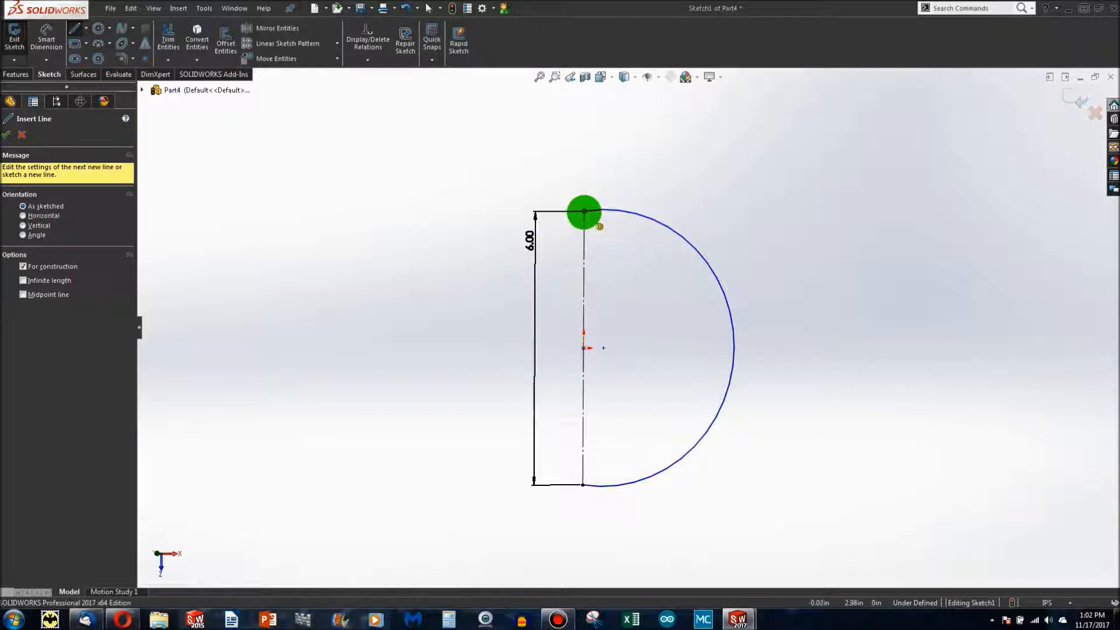
{"action": "left_click", "coordinate": [584, 212]}
{"action": "left_click", "coordinate": [453, 213]}
{"action": "key", "text": "Escape"}
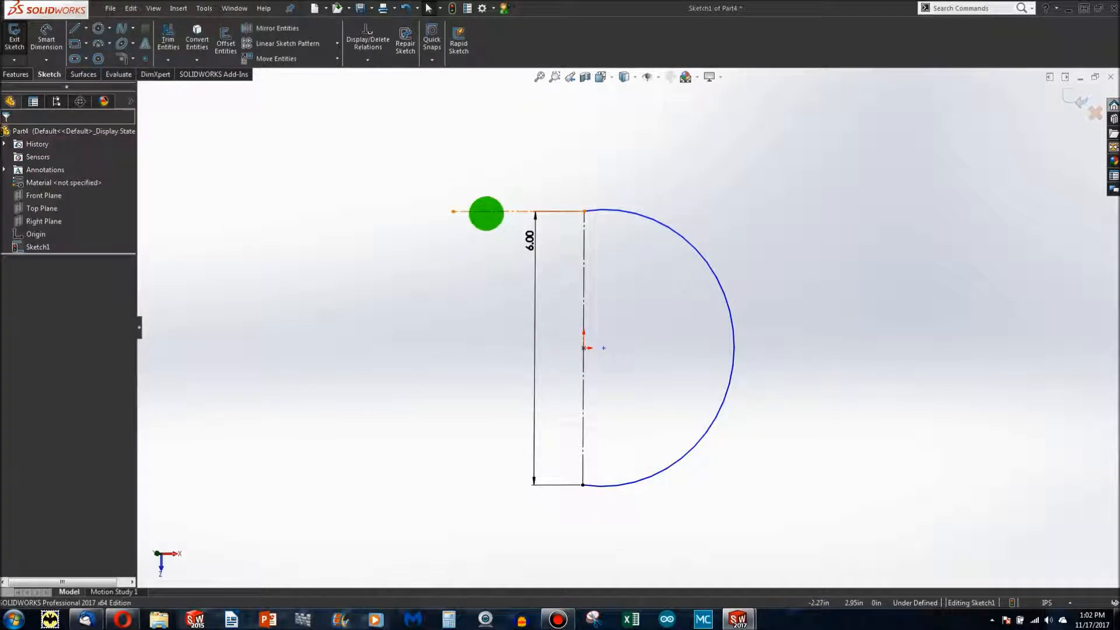
- Add a Tangent relation between the horizontal centerline and the arc
{"action": "left_click", "coordinate": [519, 212]}
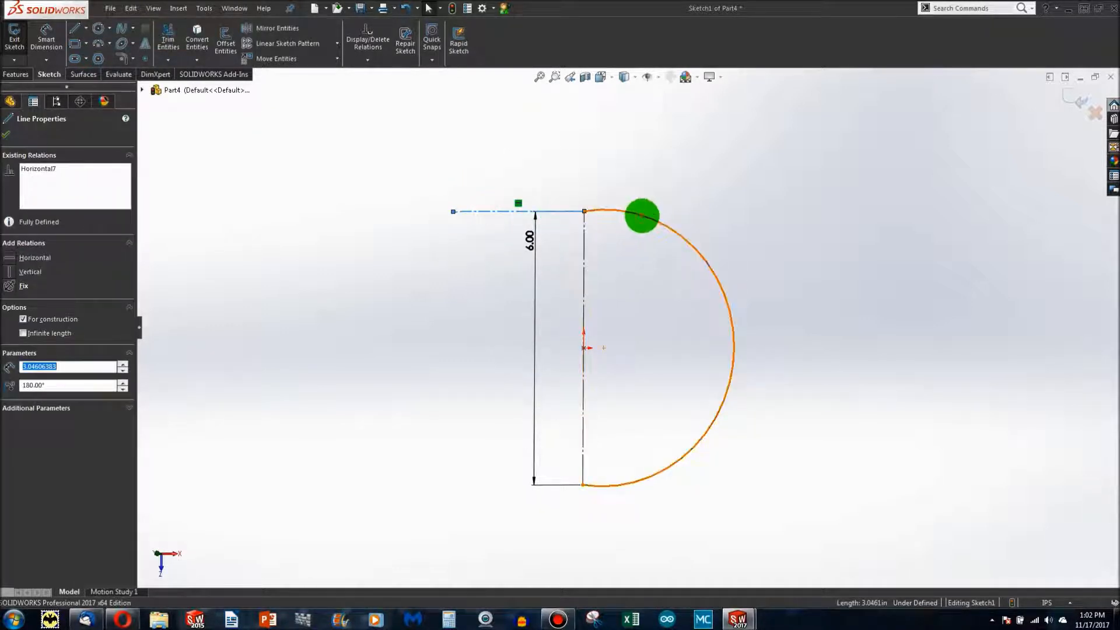
{"action": "left_click", "coordinate": [641, 216]}
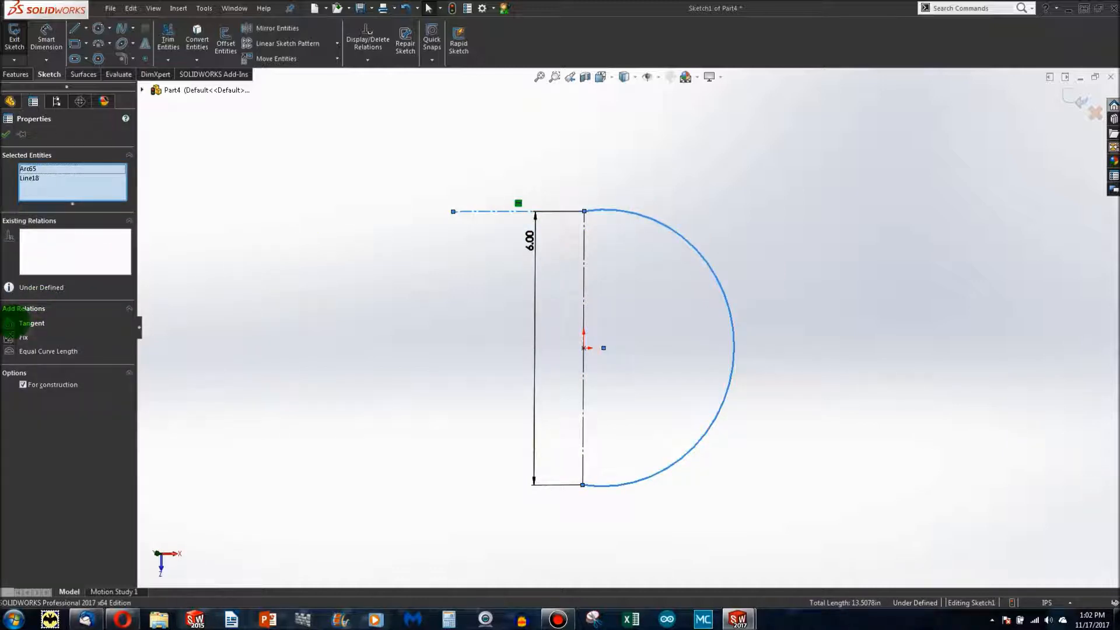
{"action": "left_click", "coordinate": [23, 323]}
{"action": "left_click", "coordinate": [385, 317]}
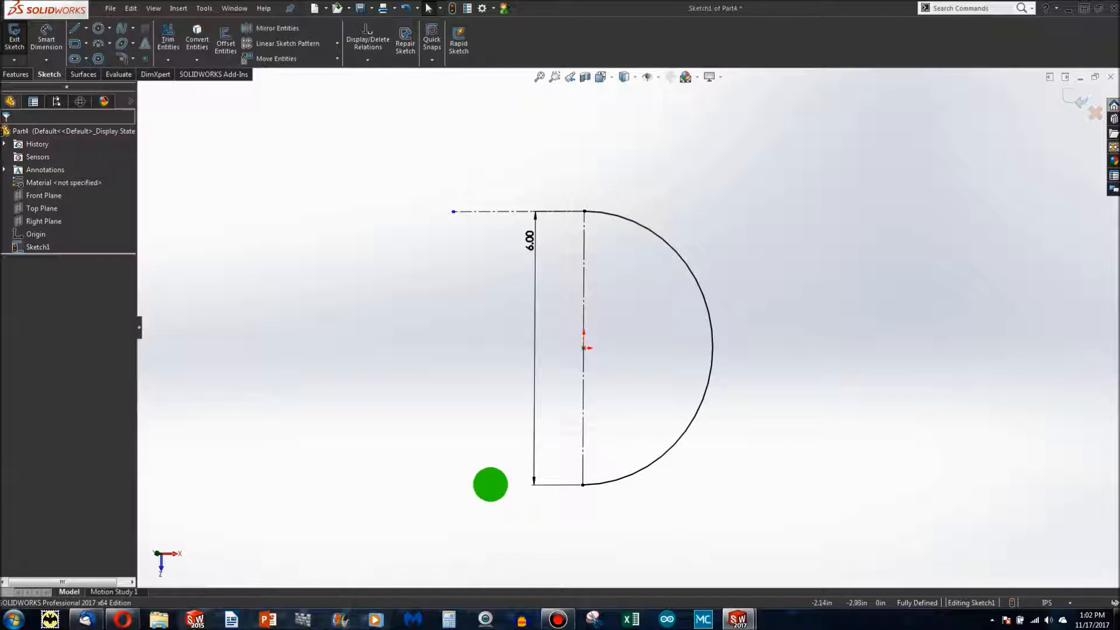
- Lengthen the horizontal centerline by moving its free left endpoint farther left
{"action": "left_click_drag", "start_coordinate": [452, 212], "coordinate": [388, 212]}
{"action": "left_click", "coordinate": [467, 318]}
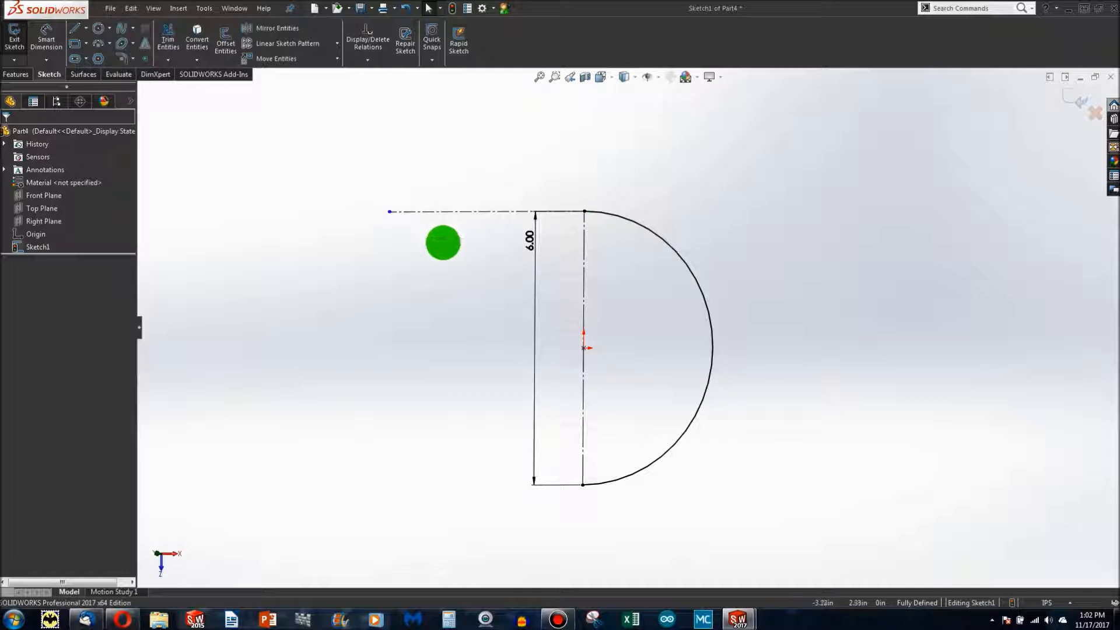
{"action": "left_click", "coordinate": [444, 211]}
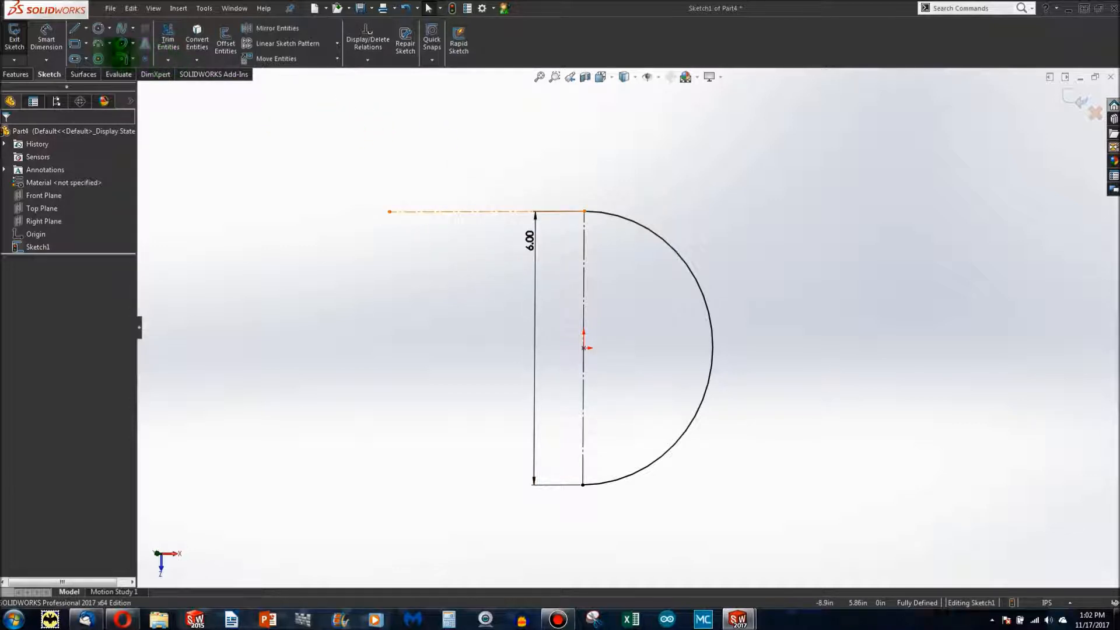
- Sketch a smaller three-point arc inside the large arc, with its endpoints on the vertical centerline and a radius of about 1.74 in
{"action": "left_click", "coordinate": [98, 43]}
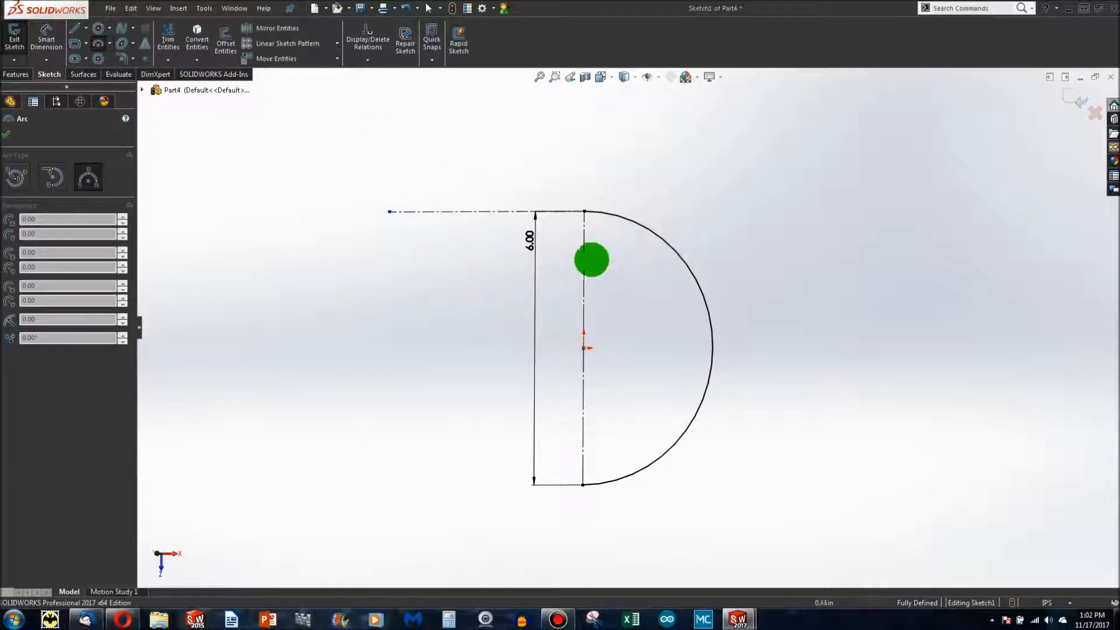
{"action": "left_click", "coordinate": [584, 258]}
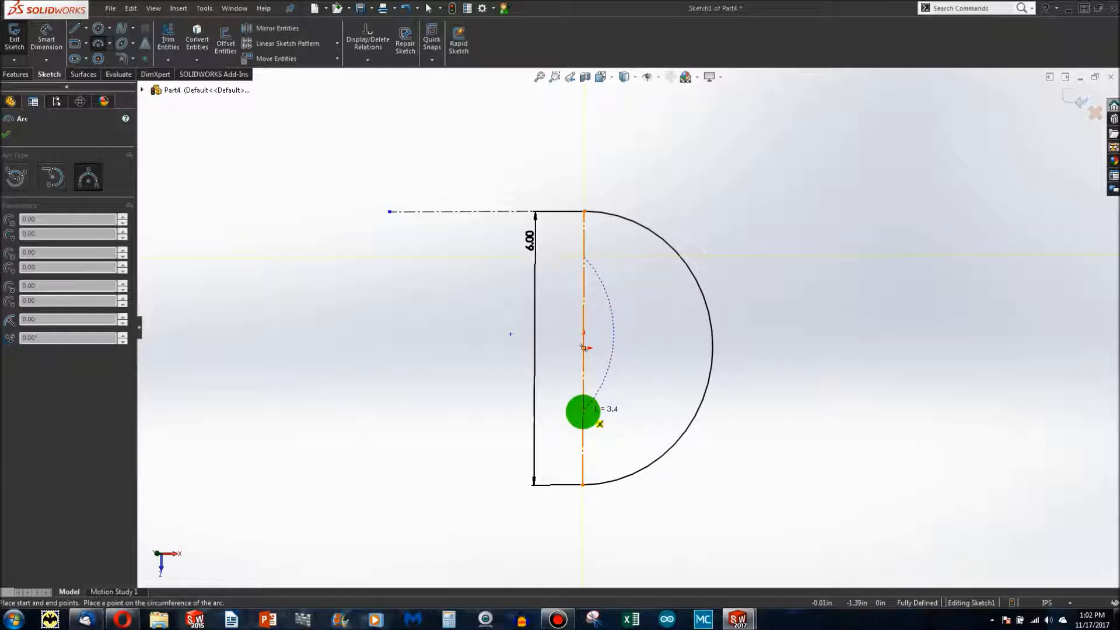
{"action": "left_click", "coordinate": [584, 412]}
{"action": "left_click", "coordinate": [634, 405]}
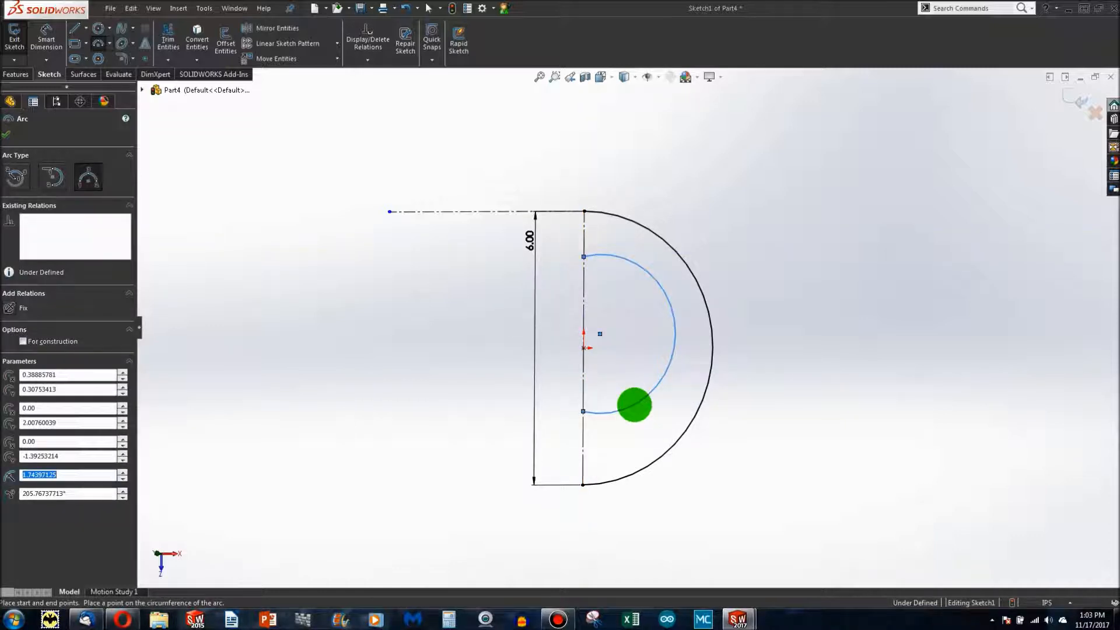
{"action": "key", "text": "Escape"}
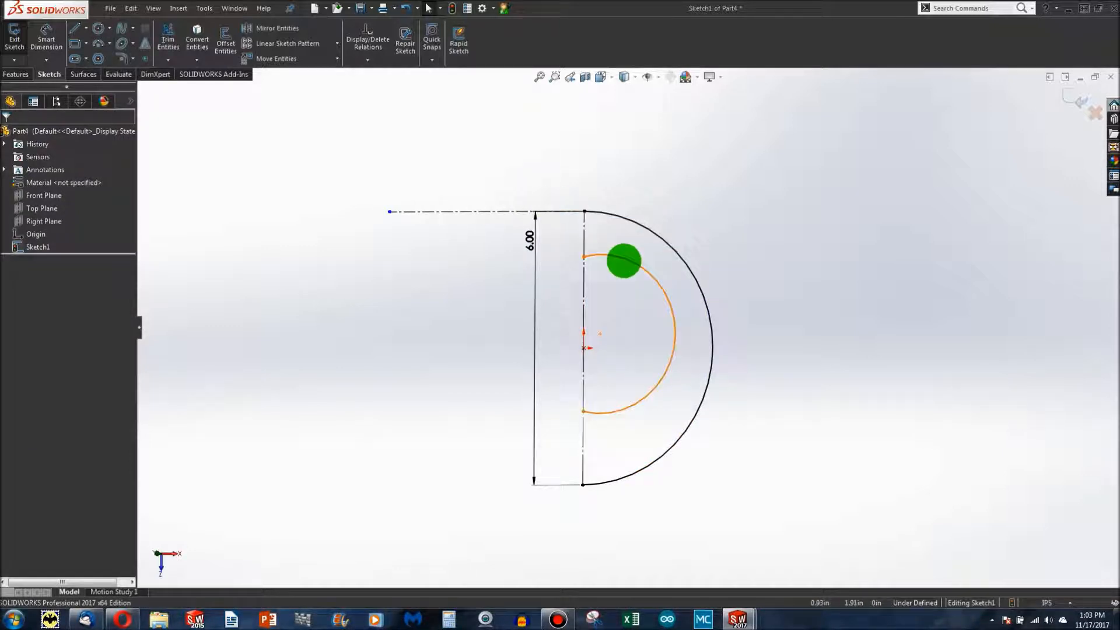
- Make the inner arc concentric with the outer arc and shrink its radius to about 1.56 in by moving its lower endpoint
{"action": "left_click", "coordinate": [622, 257]}
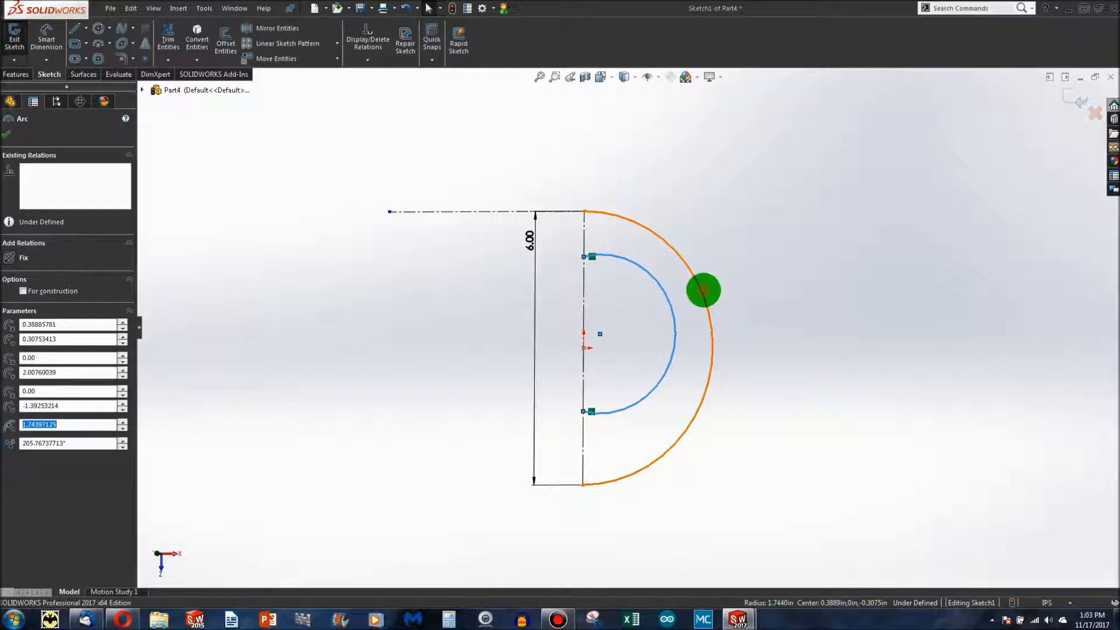
{"action": "left_click", "coordinate": [703, 290], "text": "ctrl"}
{"action": "left_click", "coordinate": [12, 350]}
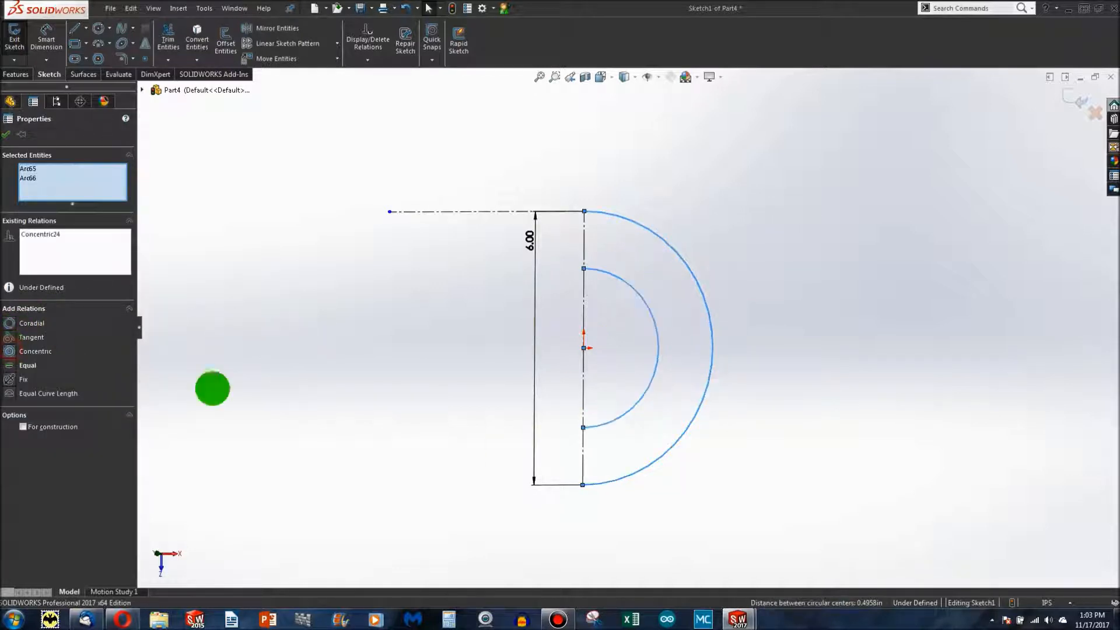
{"action": "left_click", "coordinate": [258, 388]}
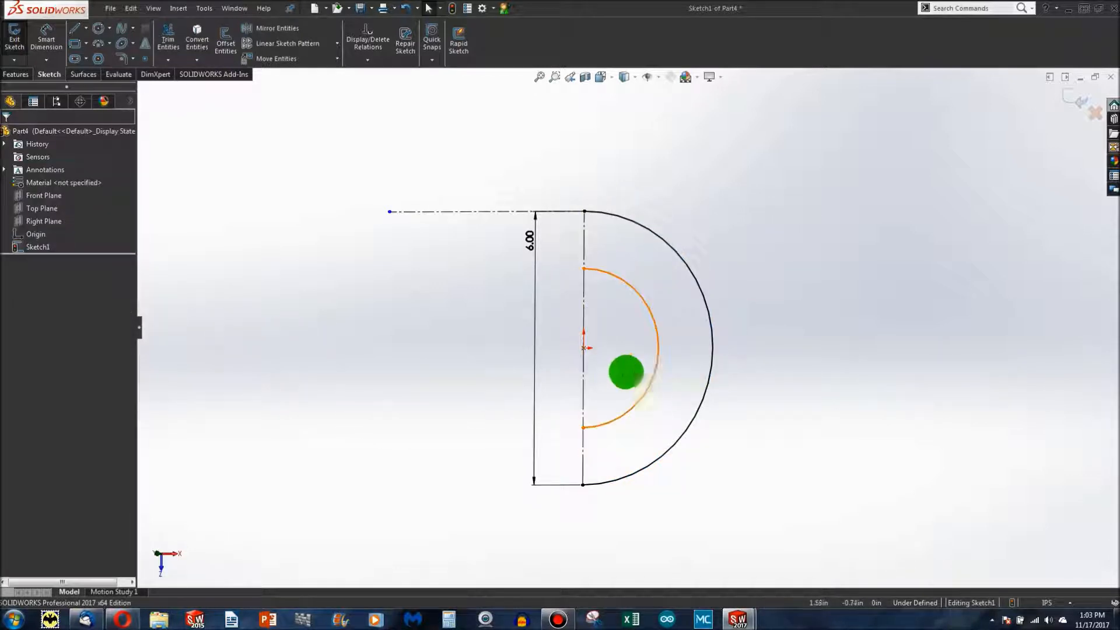
{"action": "mouse_move", "coordinate": [582, 427]}
{"action": "left_mouse_down"}
{"action": "mouse_move", "coordinate": [582, 452]}
{"action": "mouse_move", "coordinate": [590, 382]}
{"action": "mouse_move", "coordinate": [585, 430]}
{"action": "mouse_move", "coordinate": [585, 419]}
{"action": "left_mouse_up"}
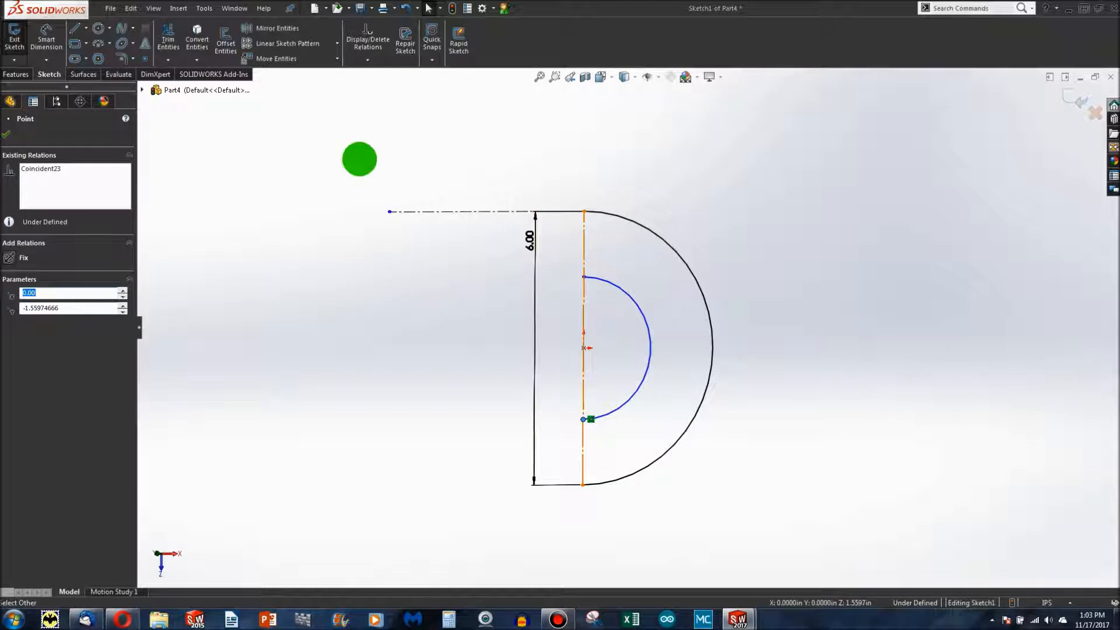
- Dimension the distance between the inner arc's endpoints as 3 in
{"action": "left_click", "coordinate": [46, 38]}
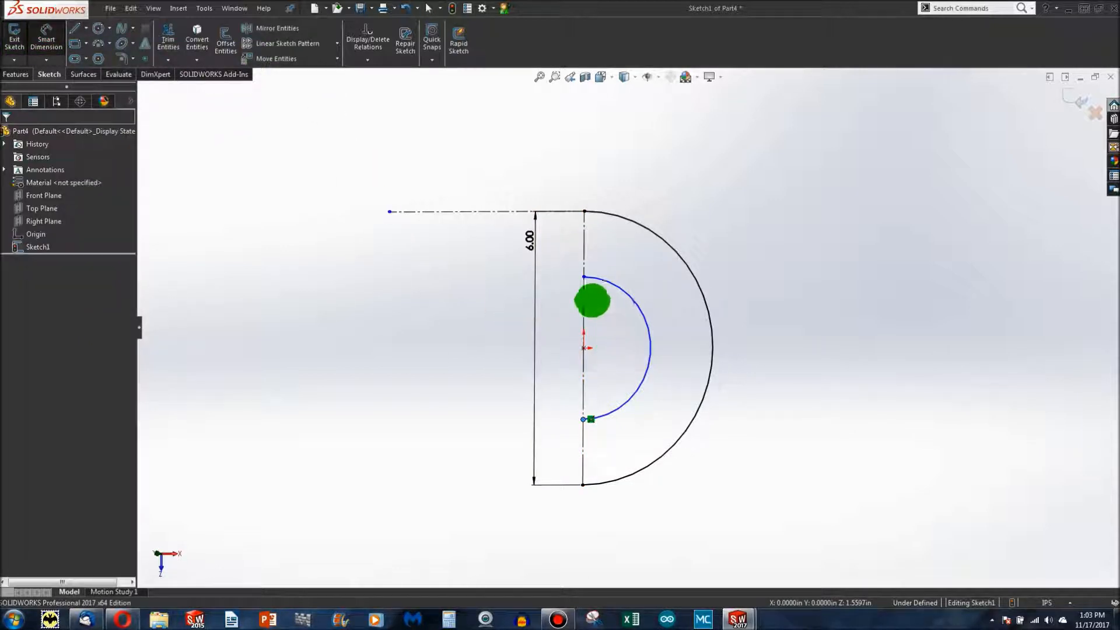
{"action": "left_click", "coordinate": [583, 277]}
{"action": "left_click", "coordinate": [583, 419]}
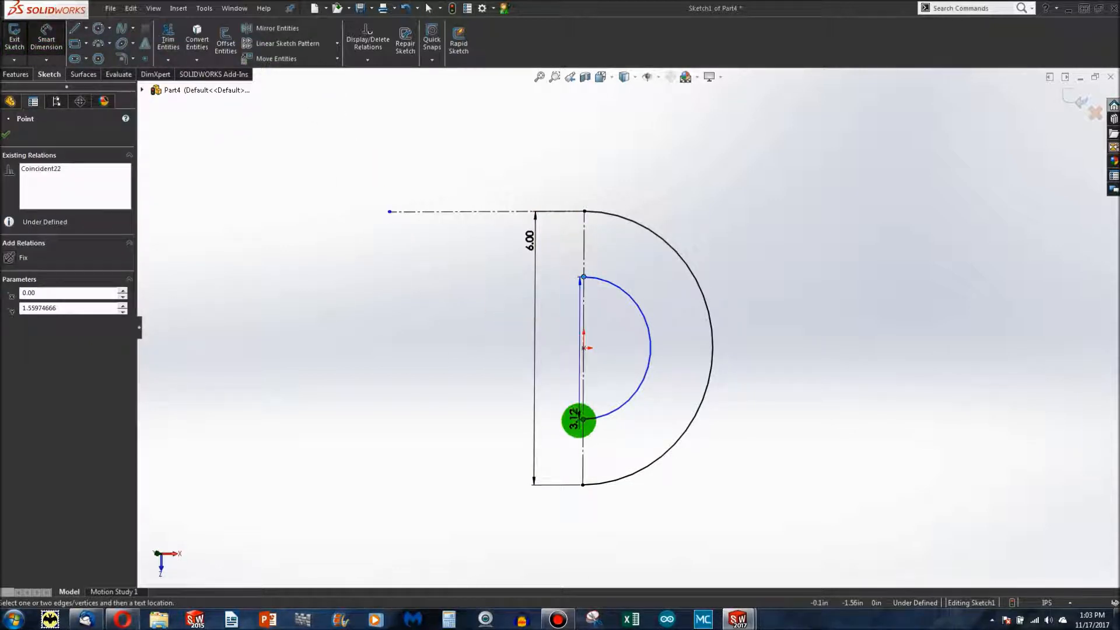
{"action": "left_click", "coordinate": [558, 387]}
{"action": "type", "text": "3"}
{"action": "key", "text": "Return"}
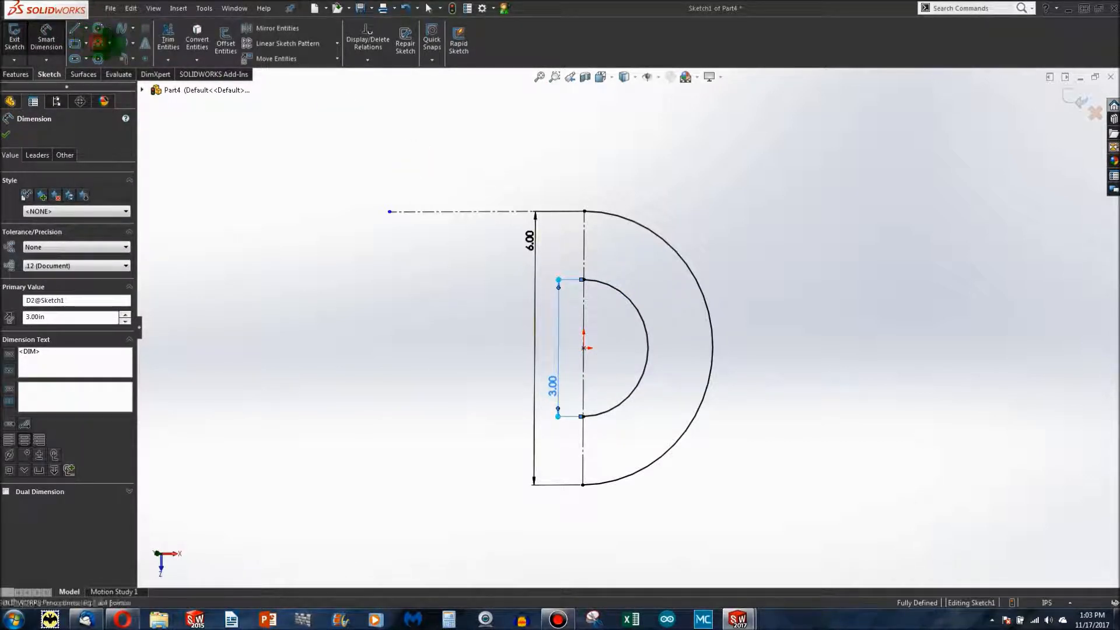
- Sketch a three-point arc between the inner and outer arcs, ending on the vertical centerline, with a radius of about 2.52 in
{"action": "left_click", "coordinate": [98, 42]}
{"action": "left_click_drag", "start_coordinate": [585, 237], "coordinate": [583, 462]}
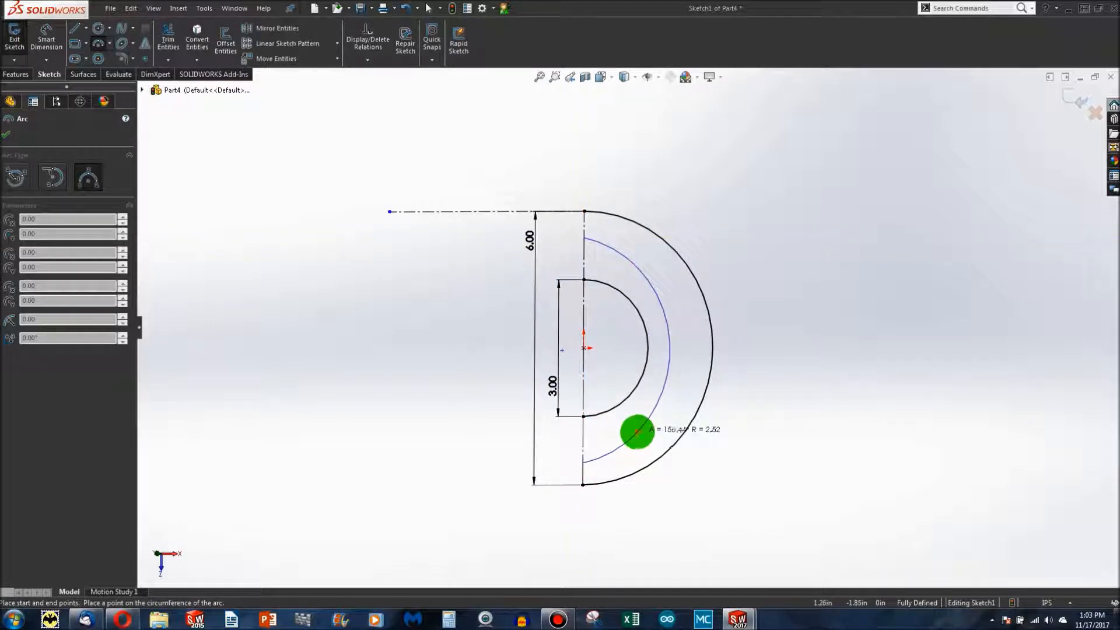
{"action": "left_click", "coordinate": [669, 349]}
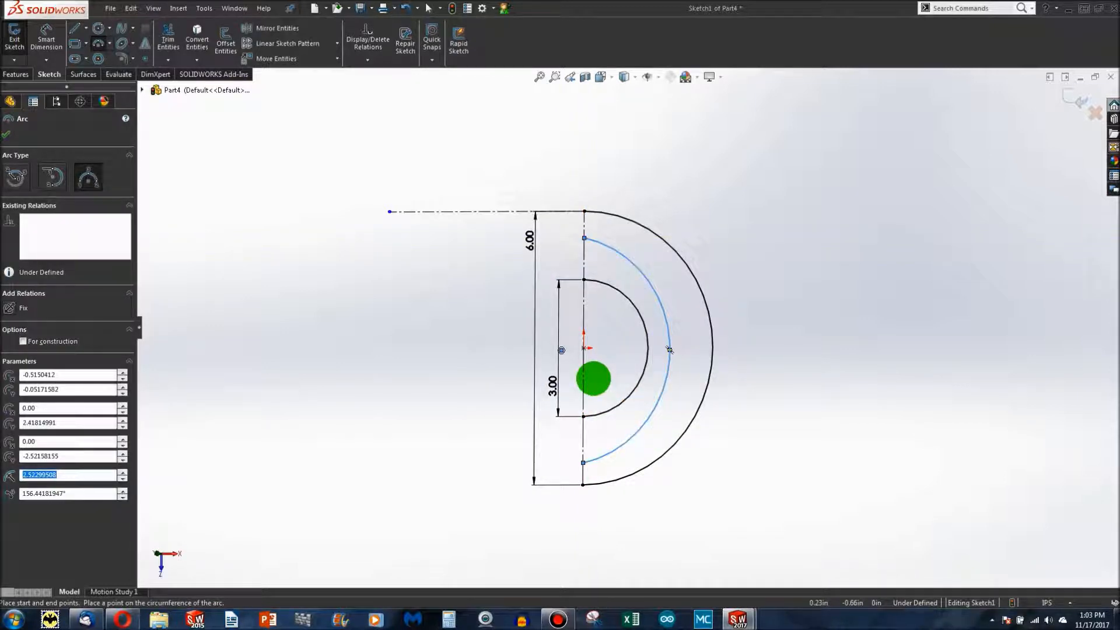
{"action": "key", "text": "Escape"}
- Add a Concentric relation between the middle arc and the outer arc
{"action": "left_click", "coordinate": [656, 395]}
{"action": "left_click", "coordinate": [699, 405], "text": "ctrl"}
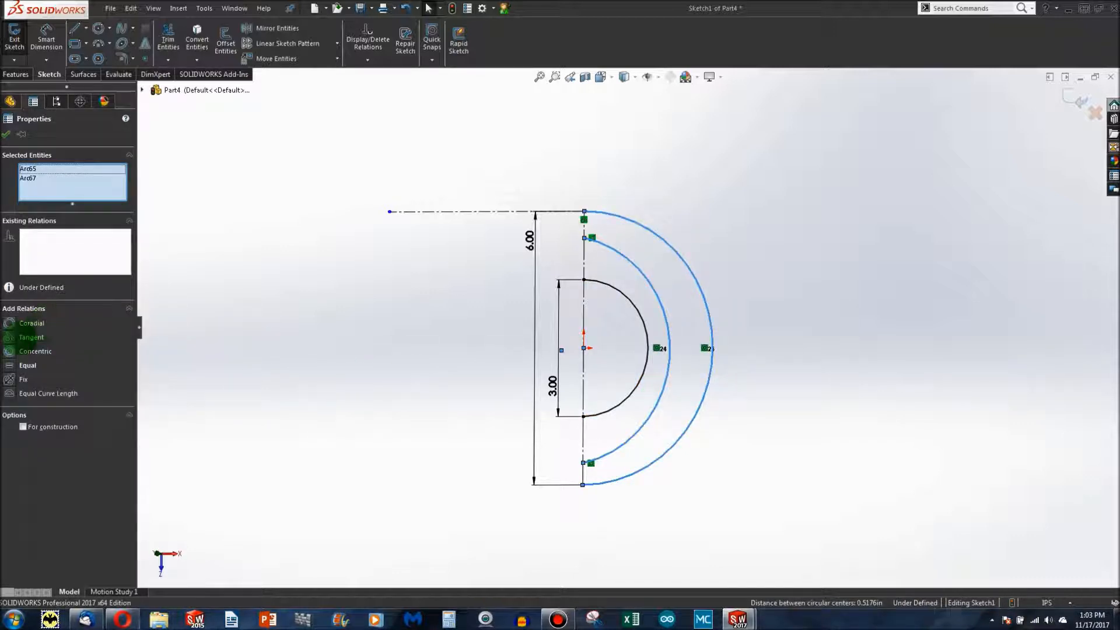
{"action": "left_click", "coordinate": [8, 351]}
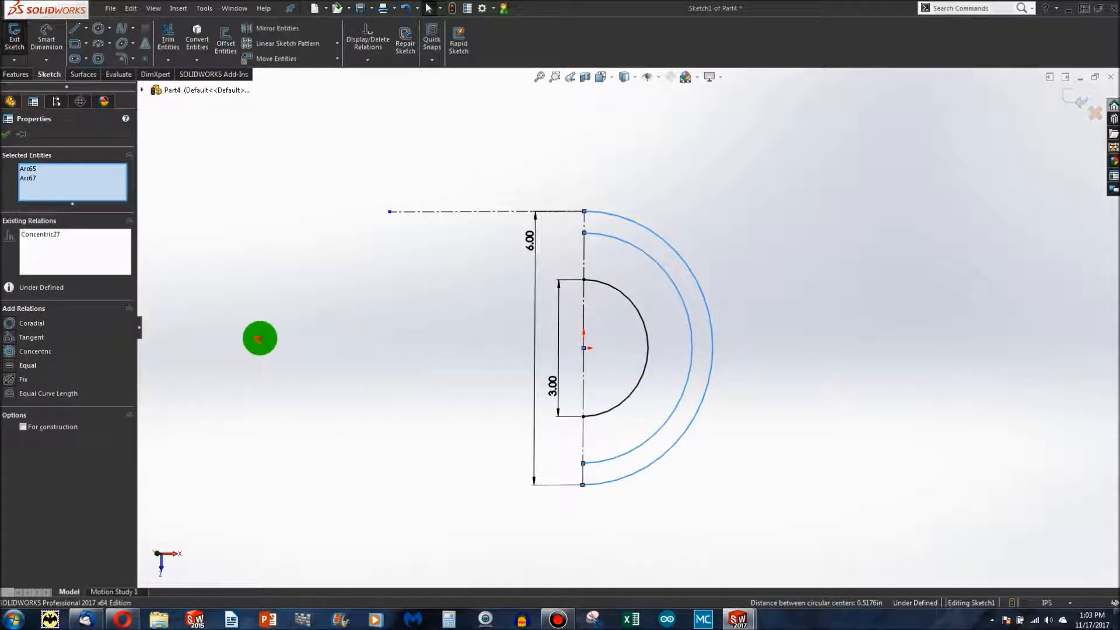
{"action": "left_click", "coordinate": [260, 338]}
- Dimension the distance between the middle arc's endpoints as 4.75 in
{"action": "left_click", "coordinate": [45, 41]}
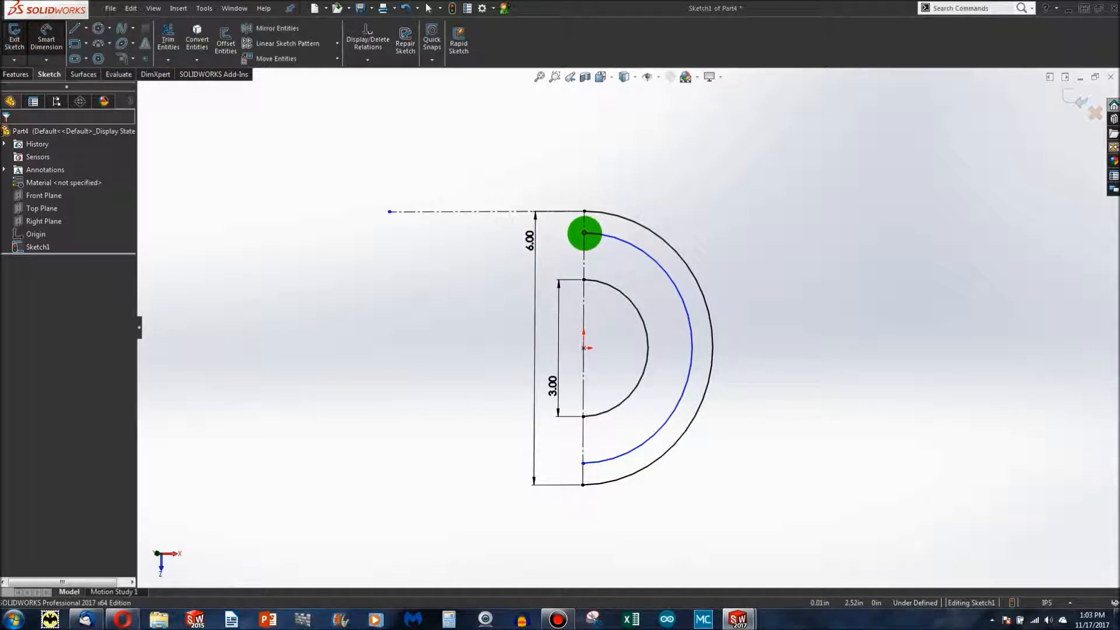
{"action": "left_click", "coordinate": [584, 232]}
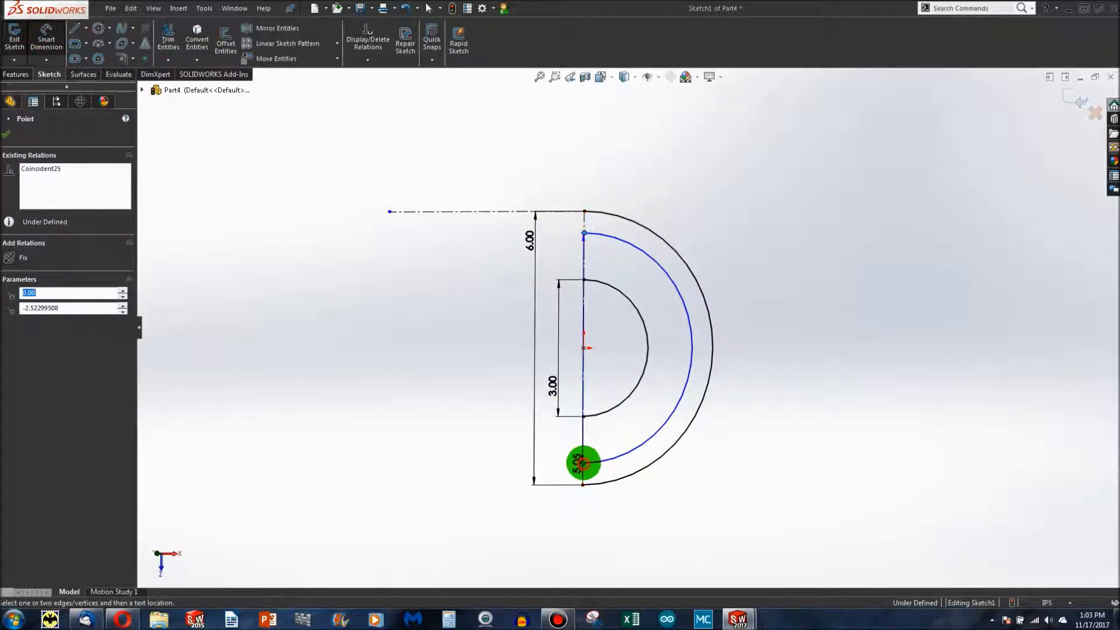
{"action": "left_click", "coordinate": [583, 463]}
{"action": "left_click", "coordinate": [490, 408]}
{"action": "type", "text": "4."}
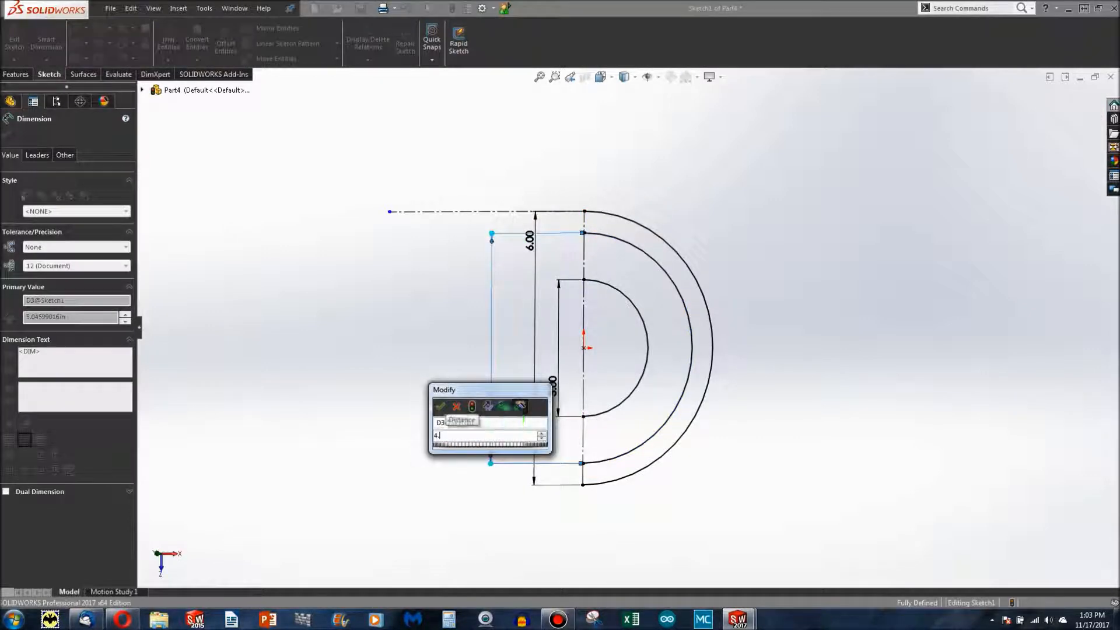
{"action": "type", "text": "75"}
{"action": "key", "text": "Return"}
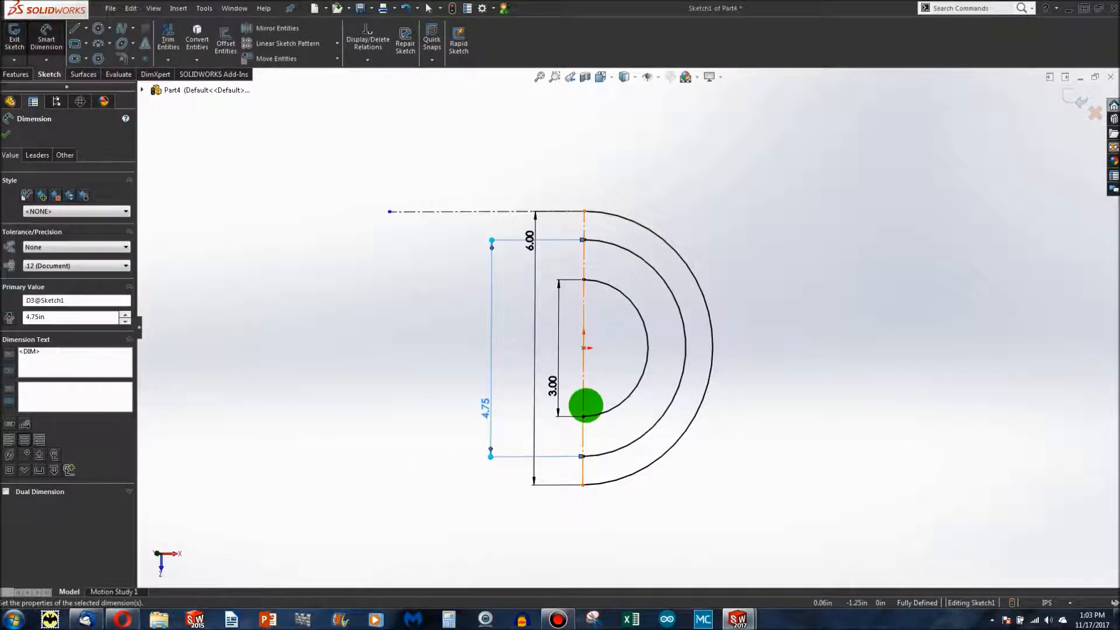
{"action": "key", "text": "Escape"}
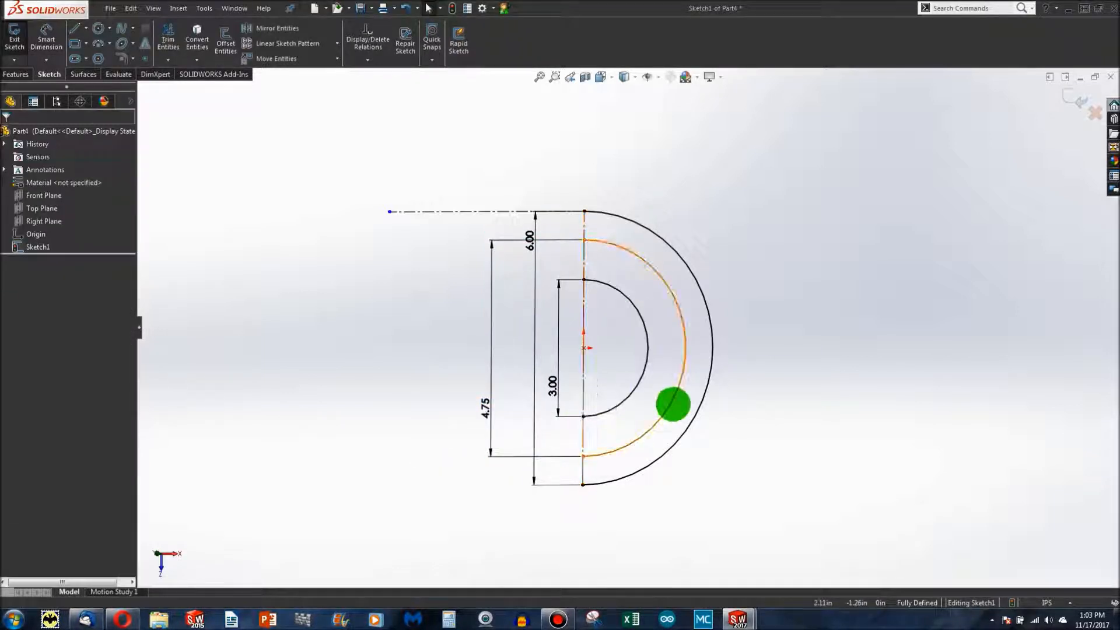
- Convert the middle arc to construction geometry
{"action": "left_click", "coordinate": [674, 403]}
{"action": "left_click", "coordinate": [23, 290]}
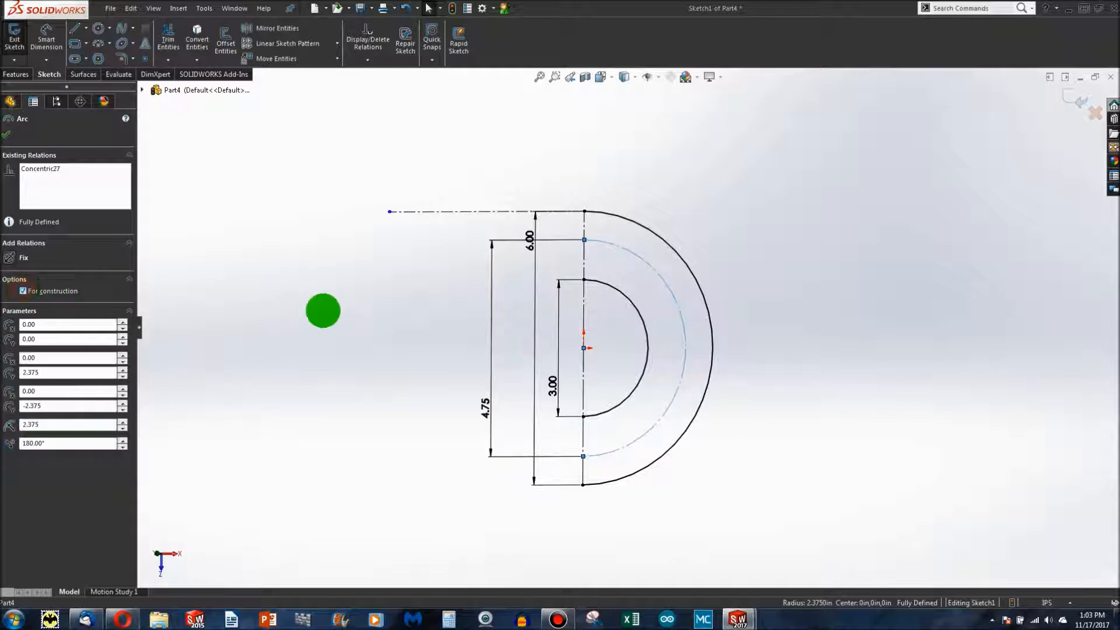
{"action": "left_click", "coordinate": [385, 328]}
- Sketch three circles centered on the construction arc: a small lower one, a middle one of about 0.27 in radius, and an upper one of about 0.37 in radius
{"action": "left_click", "coordinate": [98, 28]}
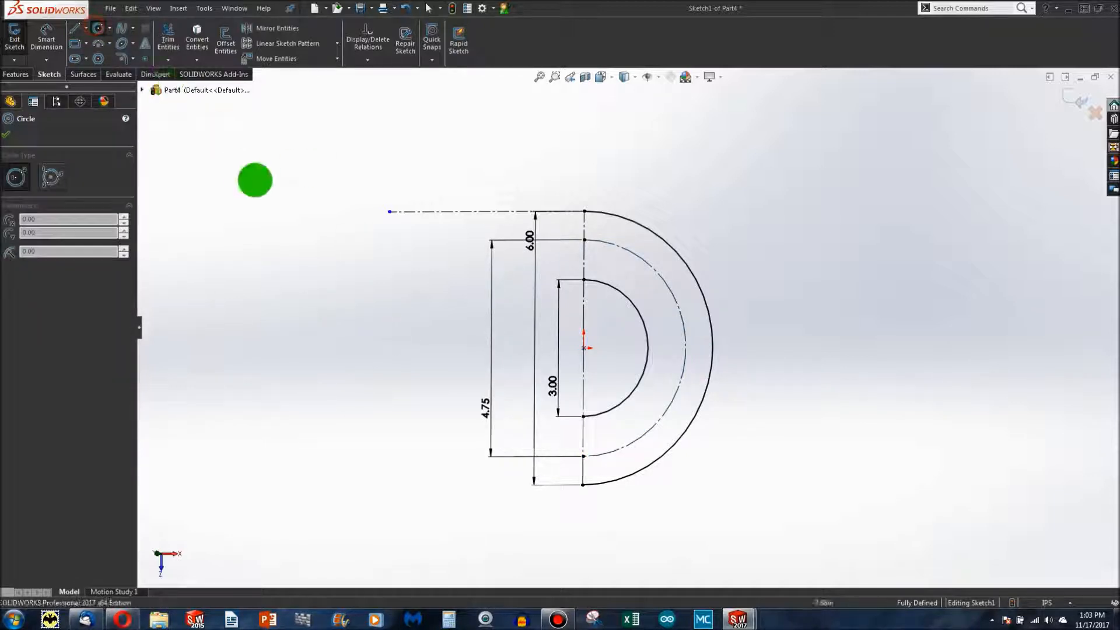
{"action": "left_click_drag", "start_coordinate": [622, 447], "coordinate": [624, 455]}
{"action": "left_click_drag", "start_coordinate": [685, 366], "coordinate": [695, 371]}
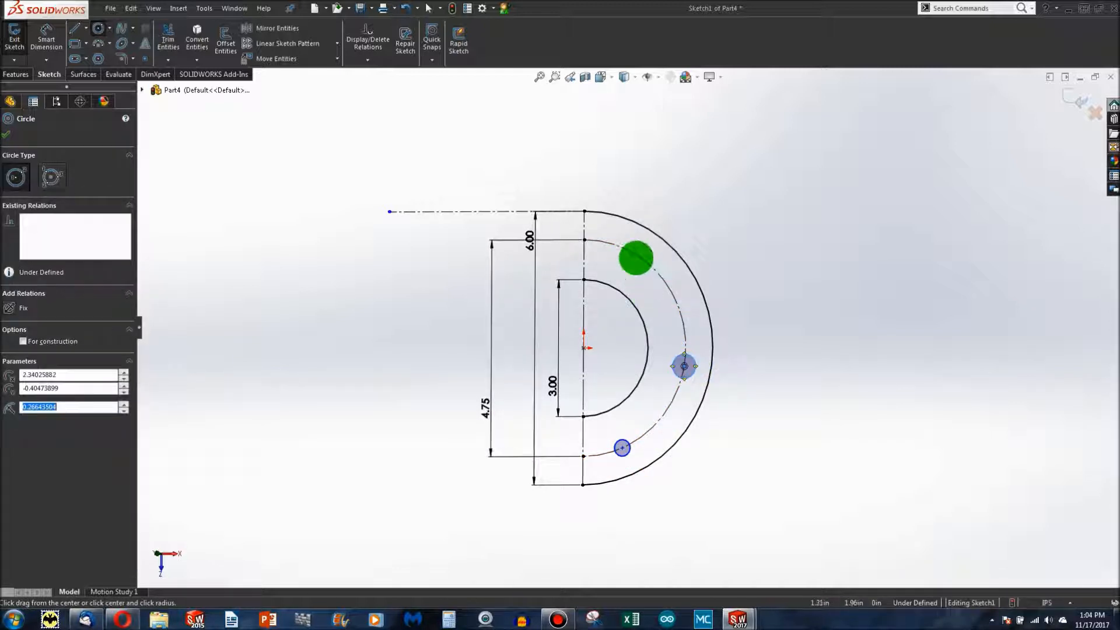
{"action": "left_click_drag", "start_coordinate": [637, 255], "coordinate": [630, 271]}
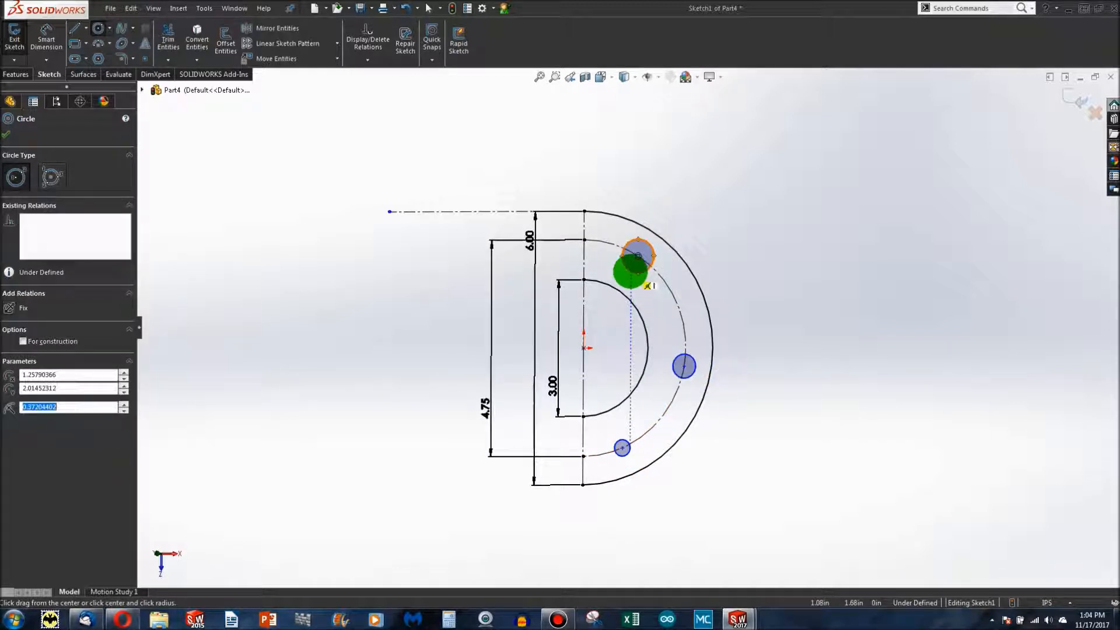
{"action": "key", "text": "Escape"}
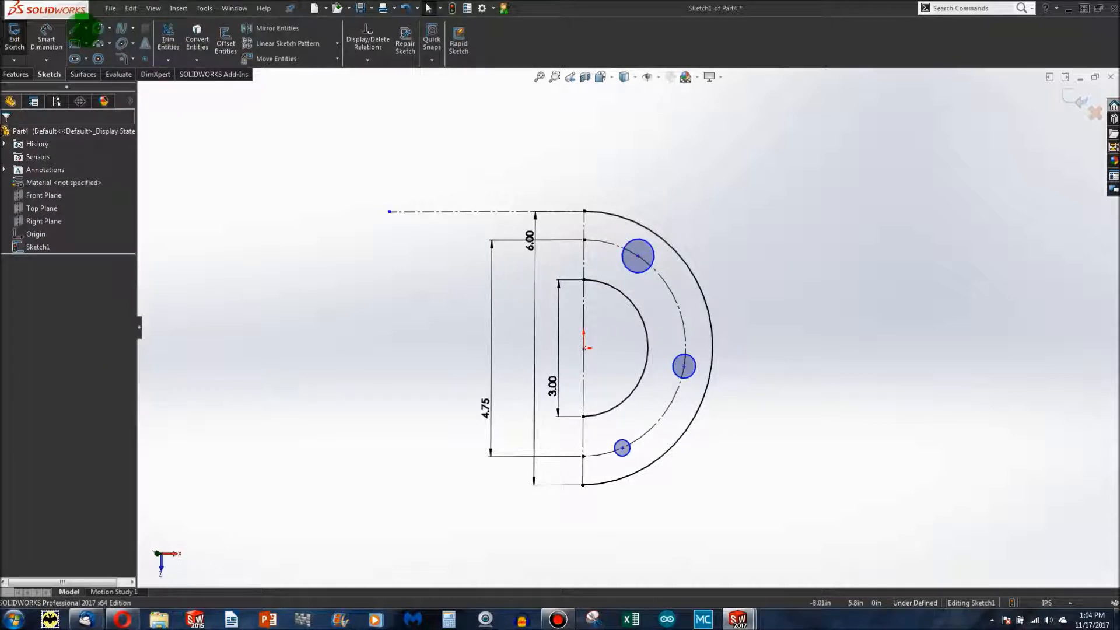
- Sketch a centerline from the origin to the center of each of the three circles
{"action": "left_click", "coordinate": [75, 28]}
{"action": "left_click", "coordinate": [86, 28]}
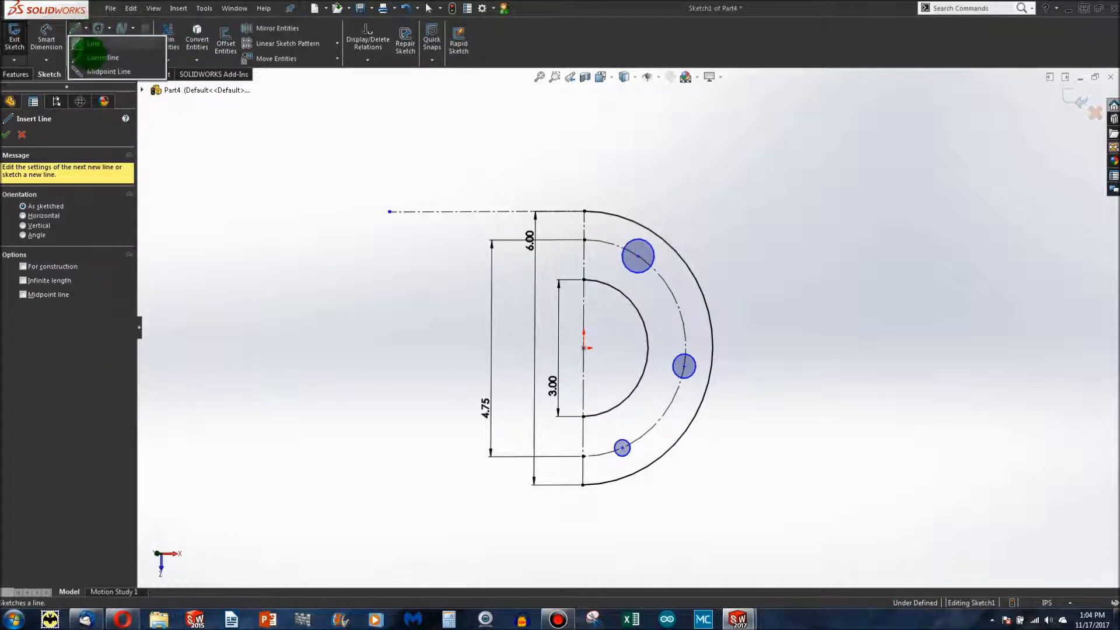
{"action": "left_click", "coordinate": [638, 256]}
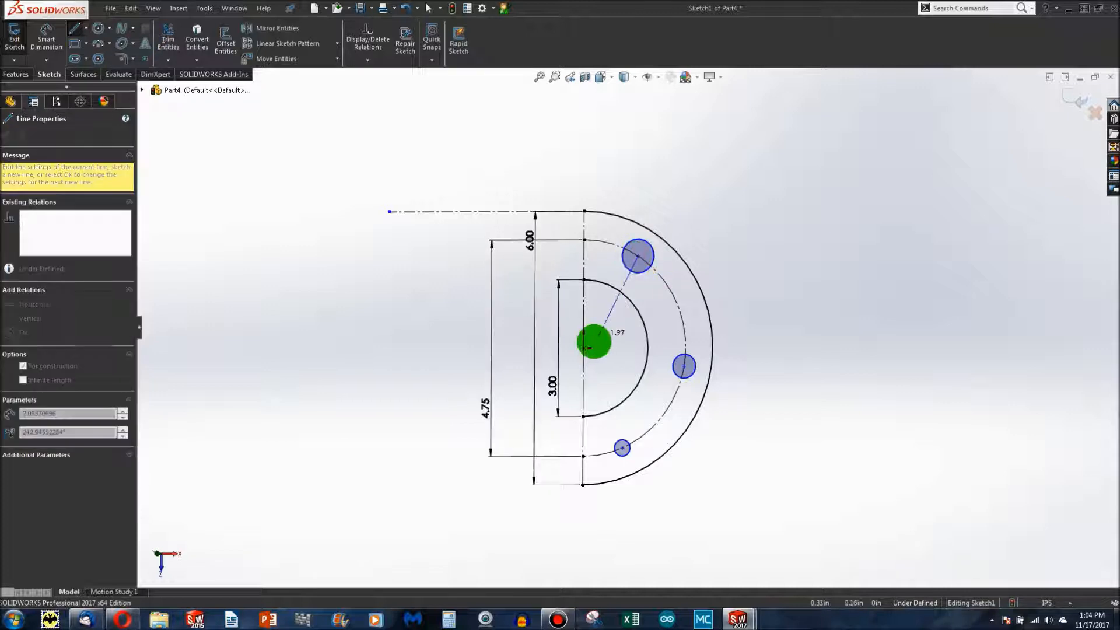
{"action": "left_click", "coordinate": [583, 348]}
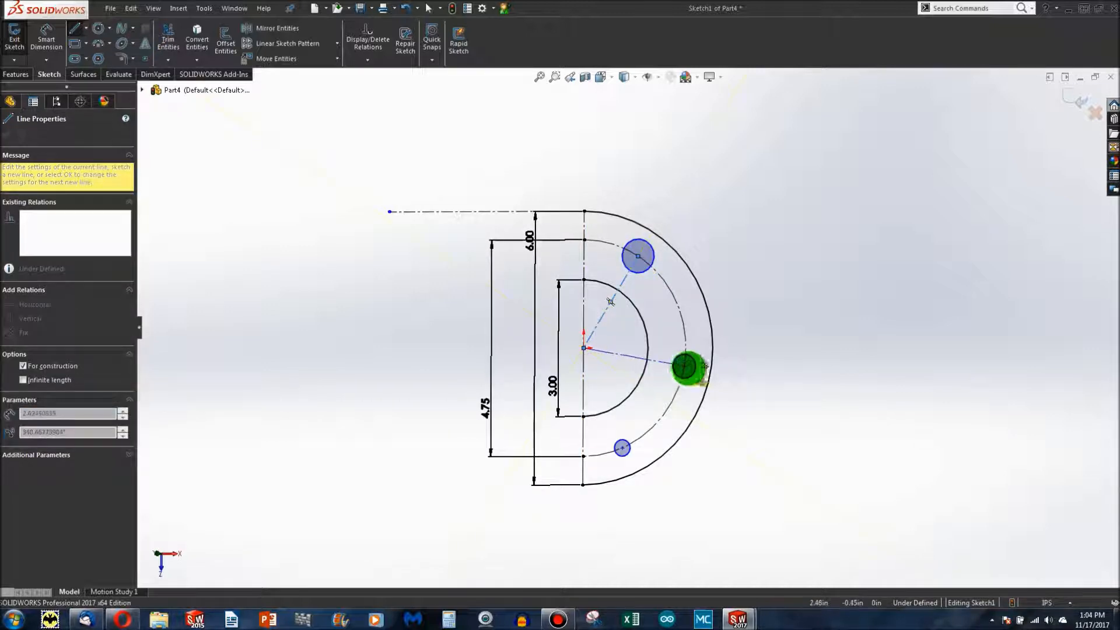
{"action": "double_click", "coordinate": [684, 366]}
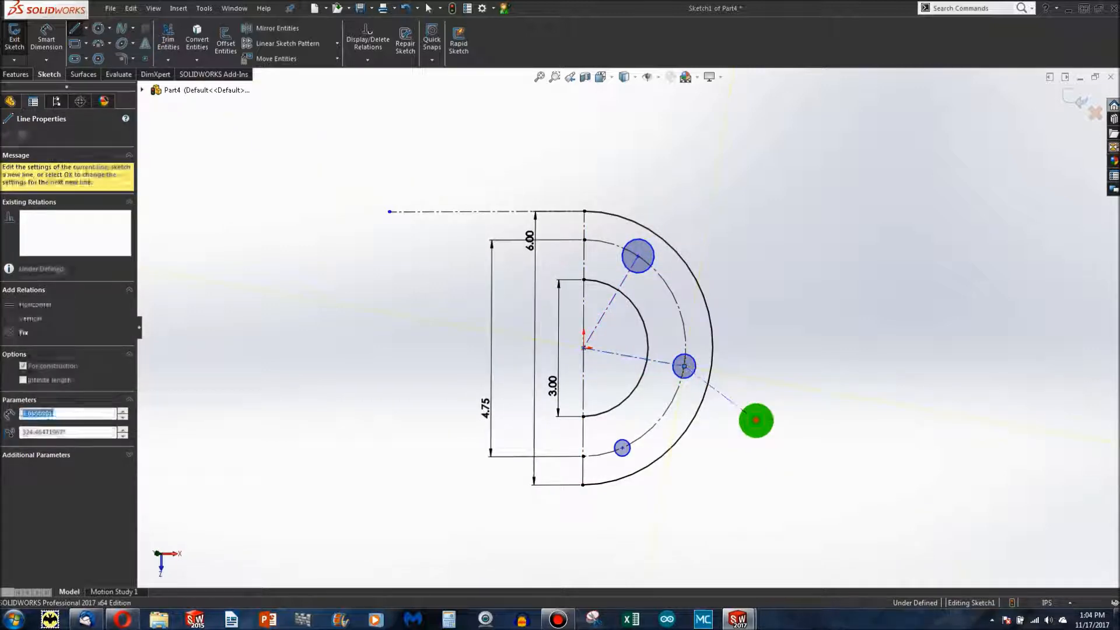
{"action": "left_click", "coordinate": [583, 348]}
{"action": "left_click", "coordinate": [638, 461]}
{"action": "key", "text": "Escape"}
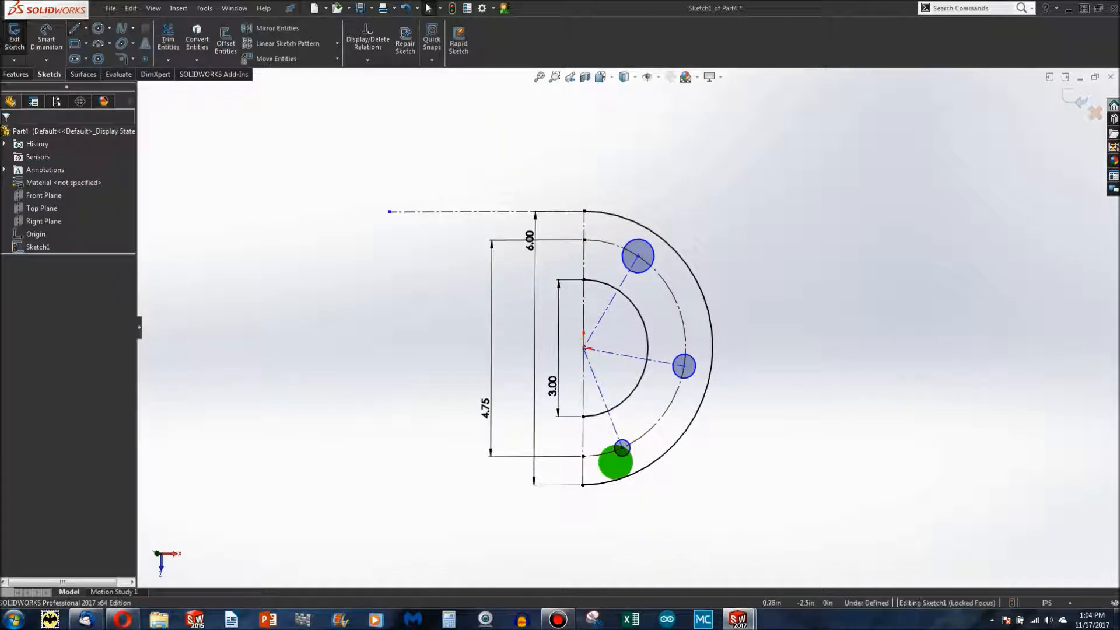
- Add a Horizontal relation to the centerline running from the origin to the middle circle
{"action": "left_click", "coordinate": [622, 355]}
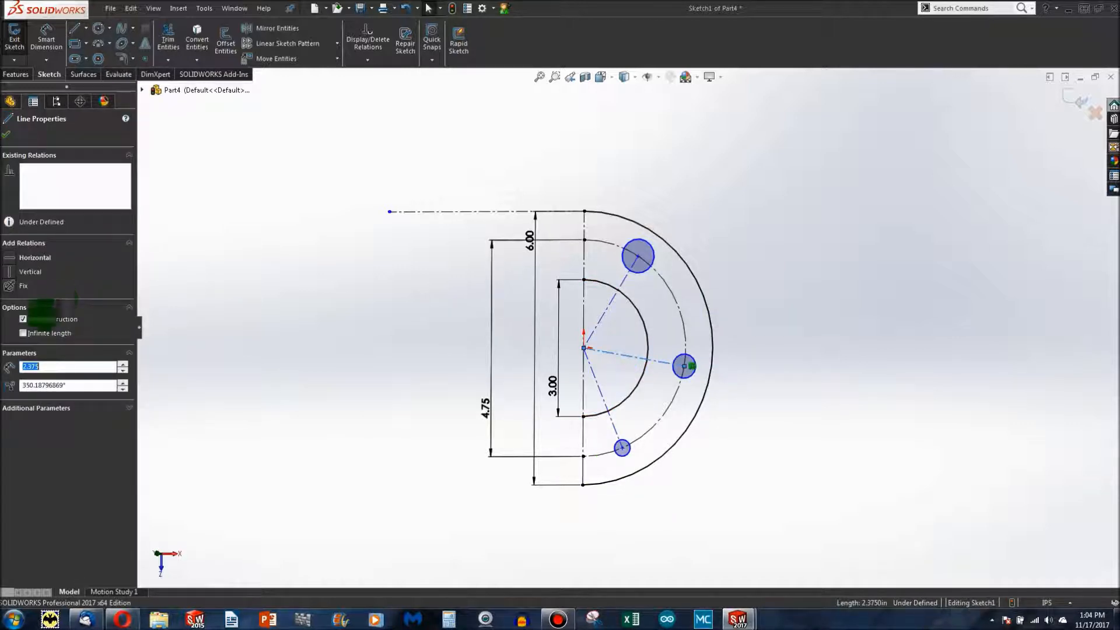
{"action": "left_click", "coordinate": [13, 259]}
{"action": "left_click", "coordinate": [343, 326]}
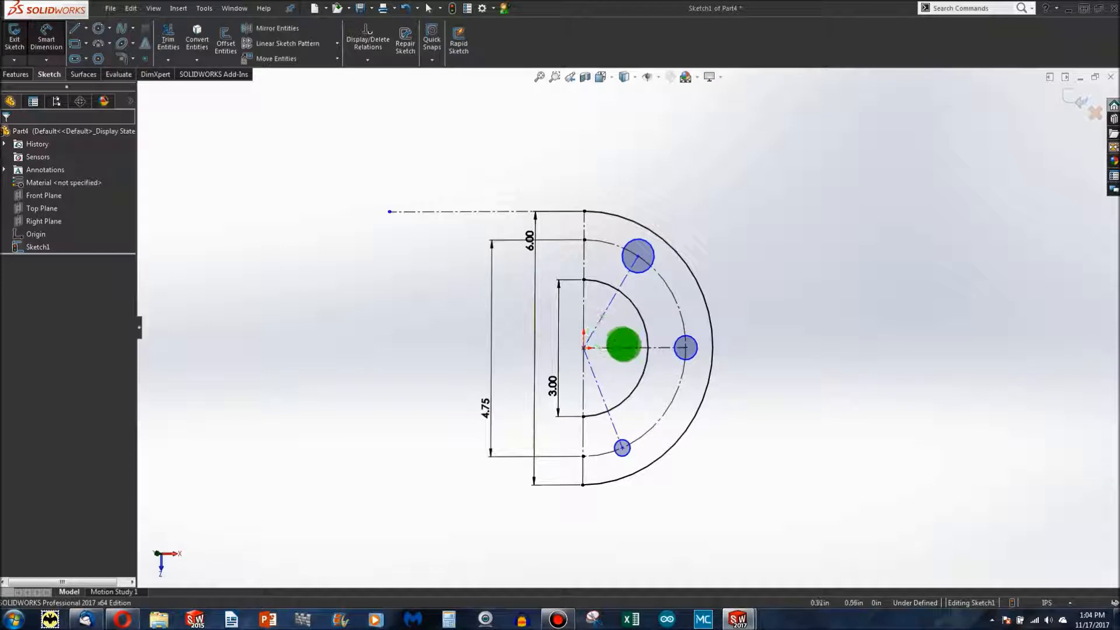
- Dimension the angle between the horizontal centerline and the upper circle's centerline as 60 degrees
{"action": "left_click", "coordinate": [625, 348]}
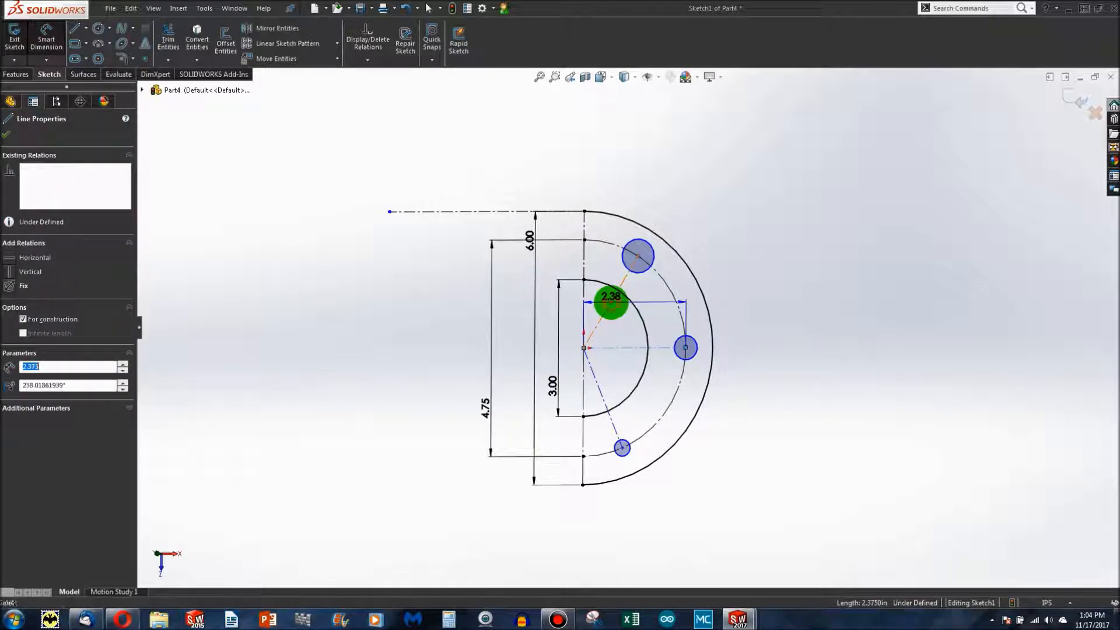
{"action": "left_click", "coordinate": [618, 290]}
{"action": "left_click", "coordinate": [732, 295]}
{"action": "type", "text": "60"}
{"action": "key", "text": "Return"}
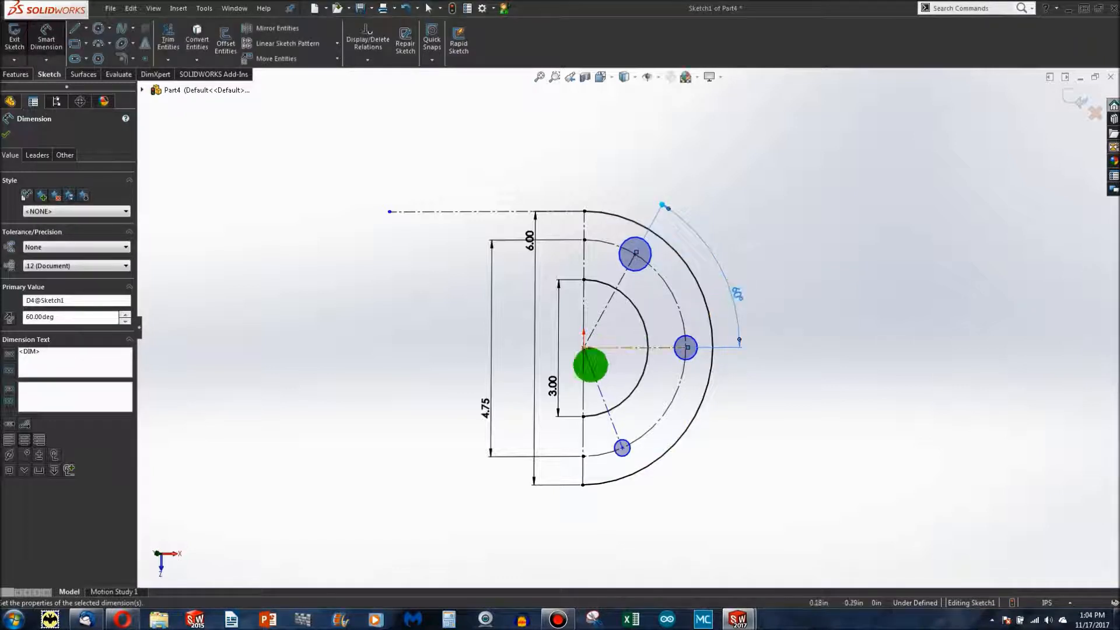
- Dimension the angle between the horizontal centerline and the lower circle's centerline as 60 degrees
{"action": "left_click", "coordinate": [626, 348]}
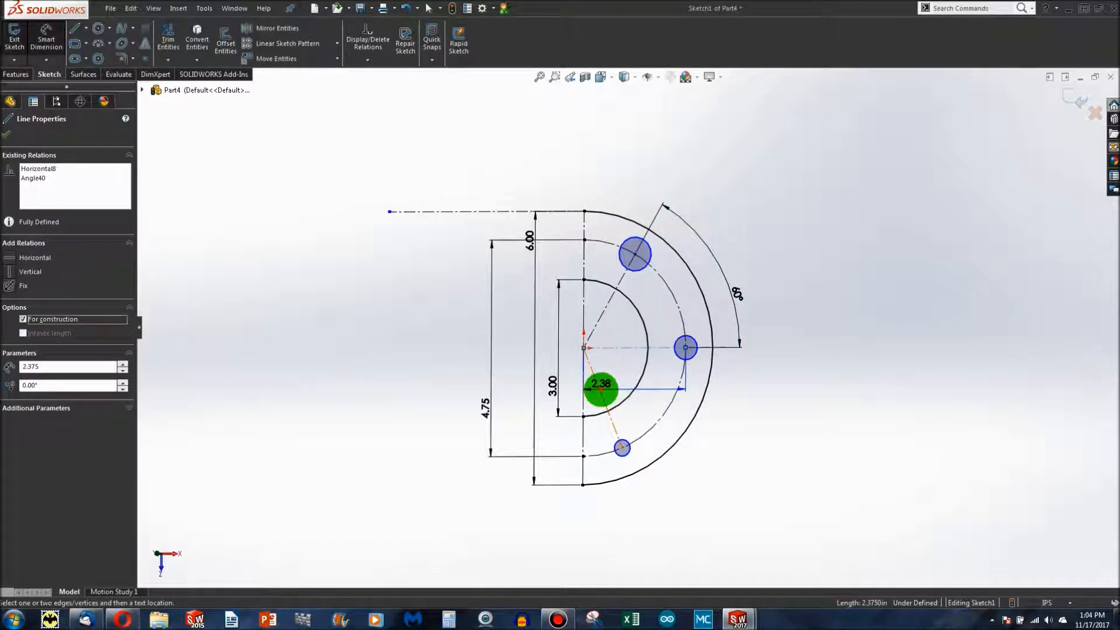
{"action": "left_click", "coordinate": [600, 387]}
{"action": "type", "text": "60"}
{"action": "key", "text": "Return"}
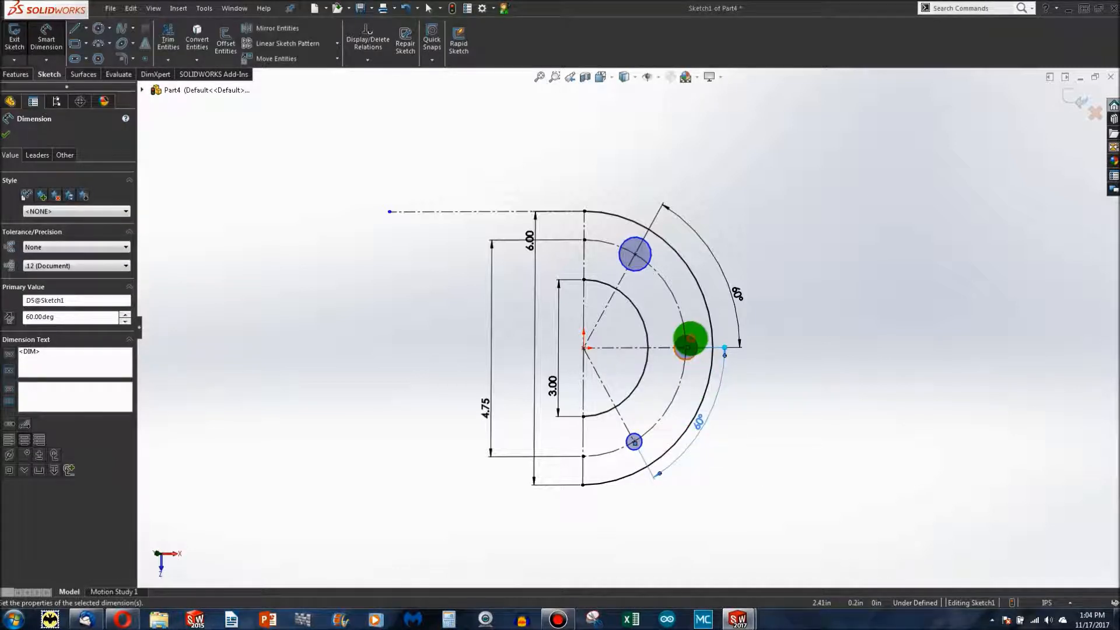
- Dimension the diameter of the middle circle on the construction arc as 0.5 in
{"action": "left_click", "coordinate": [683, 341]}
{"action": "left_click", "coordinate": [780, 349]}
{"action": "type", "text": ".5"}
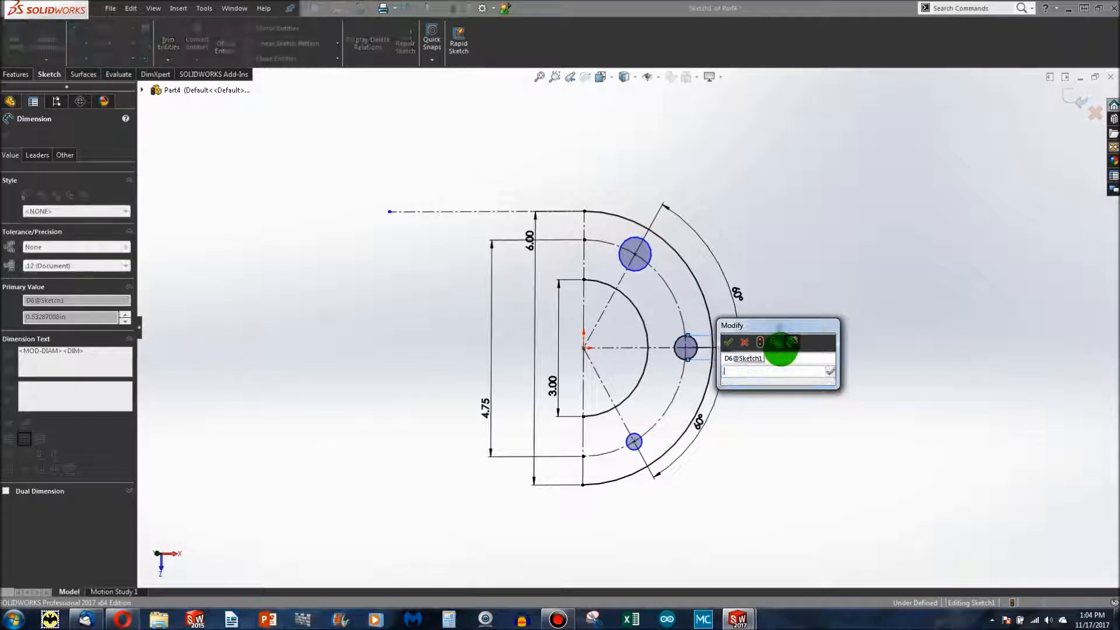
{"action": "key", "text": "Return"}
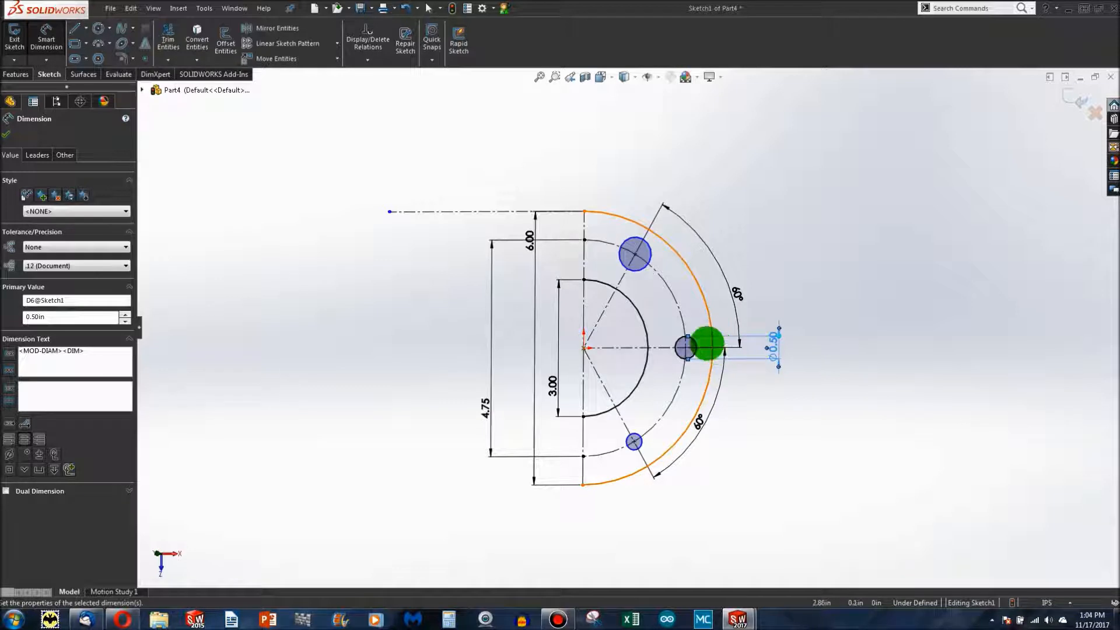
{"action": "key", "text": "Escape"}
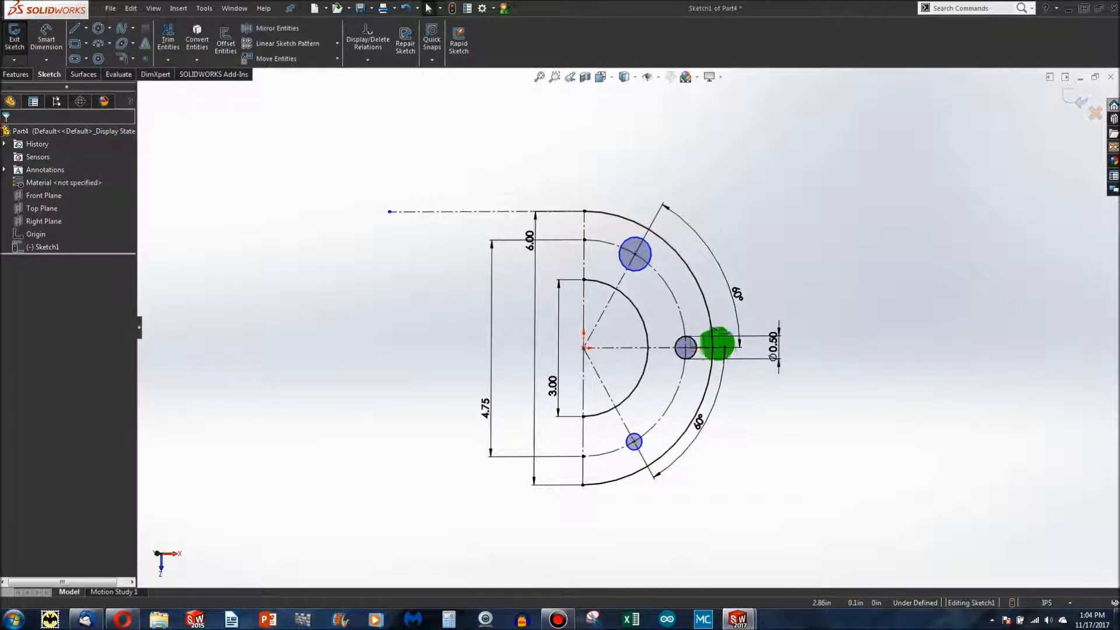
- Add an Equal relation to the three small circles on the construction arc
{"action": "left_click", "coordinate": [646, 251]}
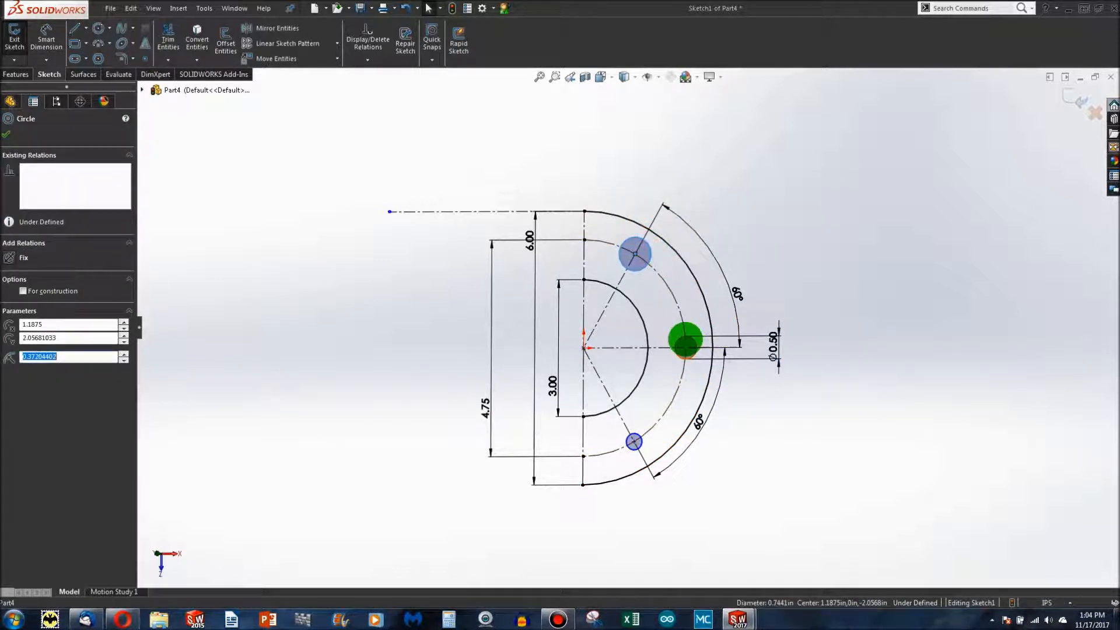
{"action": "left_click", "coordinate": [681, 338], "text": "ctrl"}
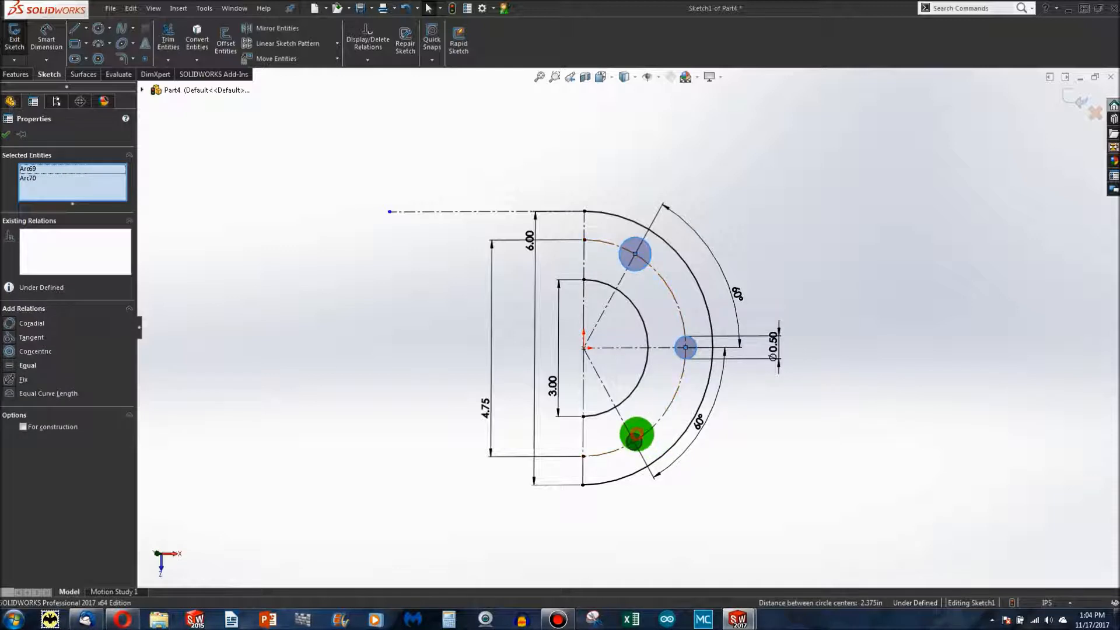
{"action": "left_click", "coordinate": [636, 436], "text": "ctrl"}
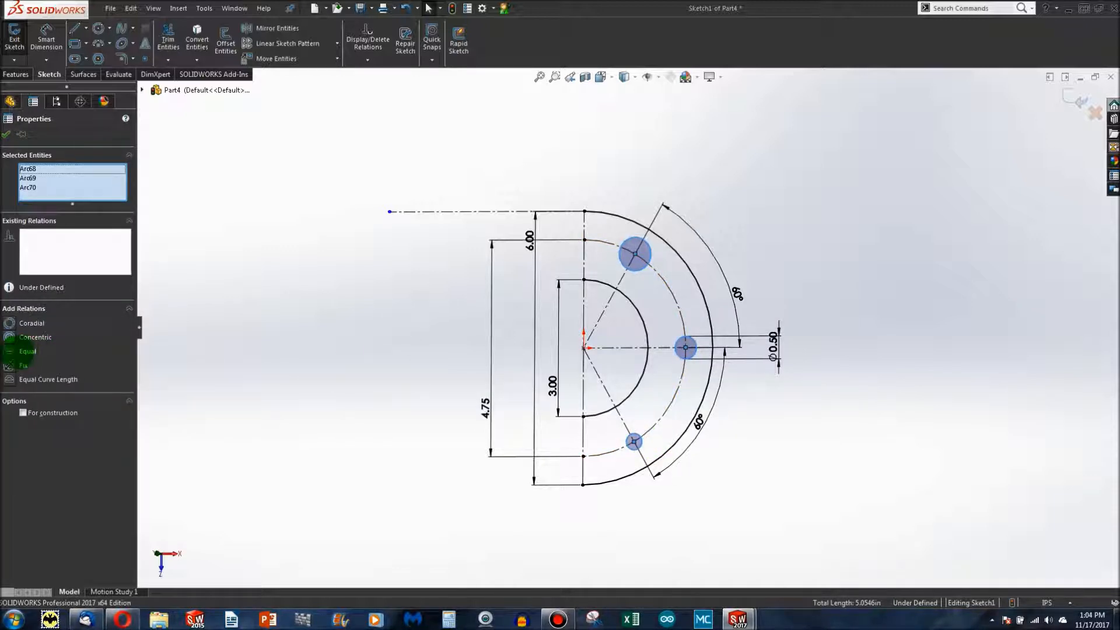
{"action": "left_click", "coordinate": [15, 351]}
{"action": "left_click", "coordinate": [298, 387]}
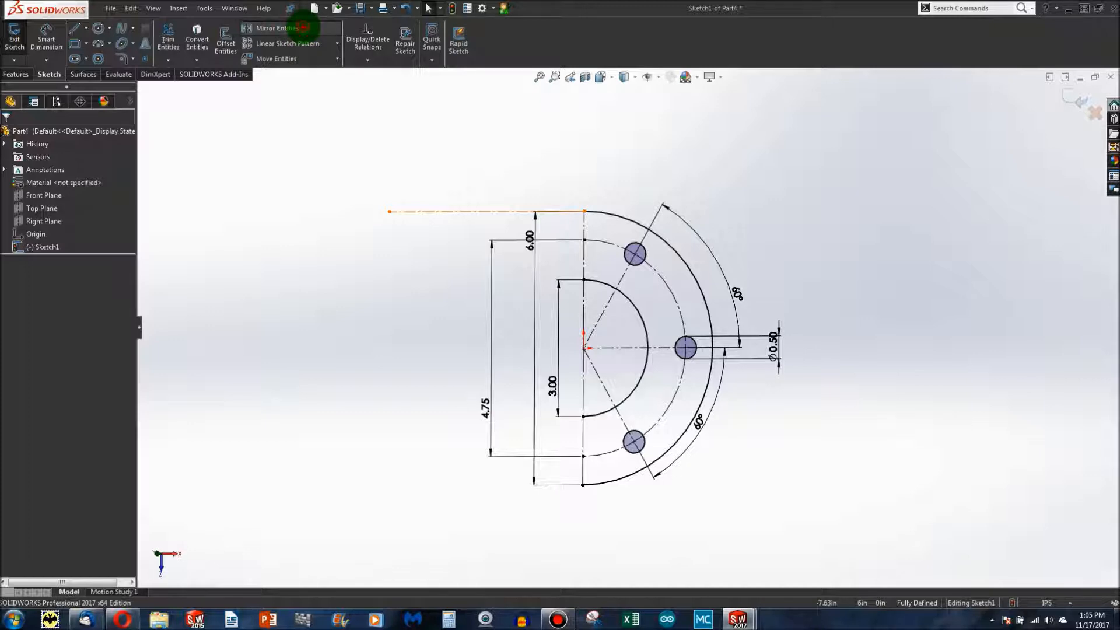
- Mirror the three small circles and the outer and inner arcs about the vertical centerline, keeping the originals
{"action": "left_click", "coordinate": [303, 28]}
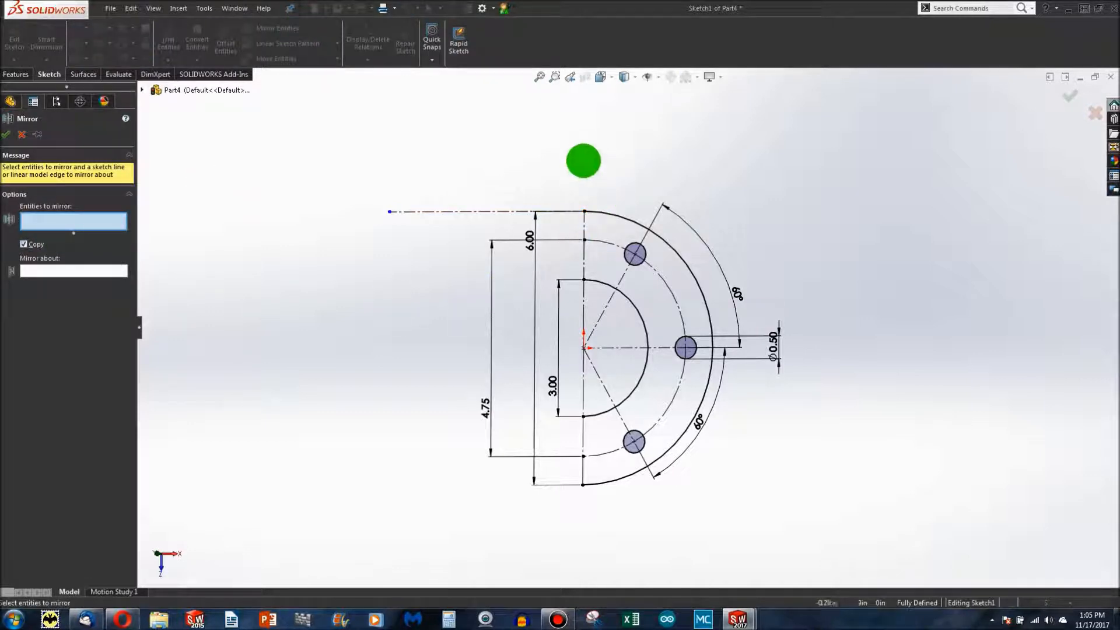
{"action": "left_click_drag", "start_coordinate": [590, 138], "coordinate": [780, 540]}
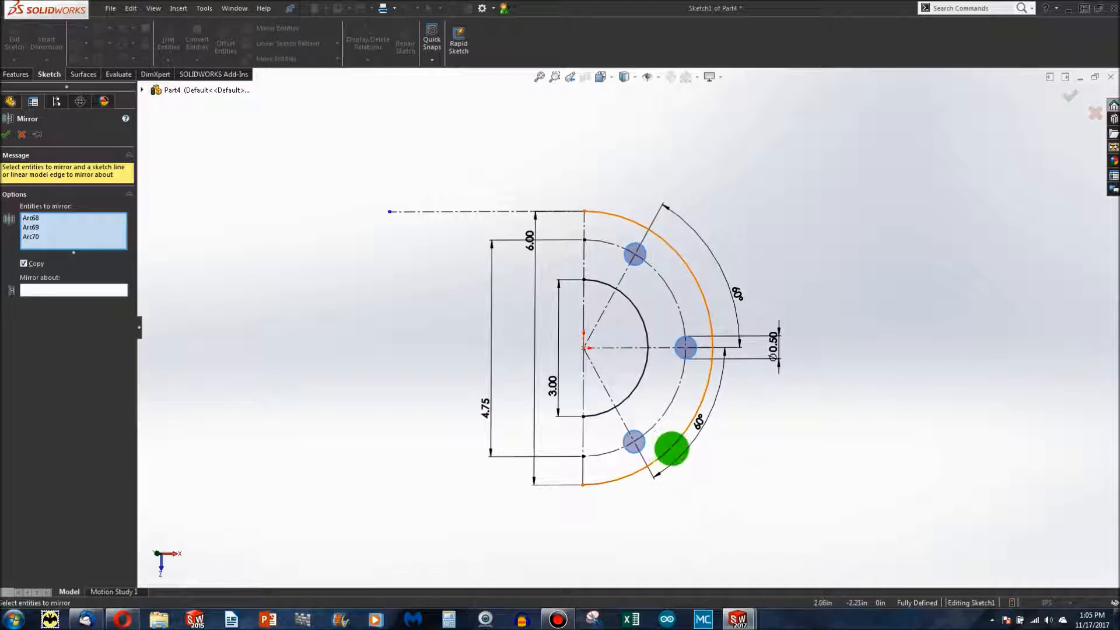
{"action": "left_click", "coordinate": [671, 448]}
{"action": "left_click", "coordinate": [635, 388]}
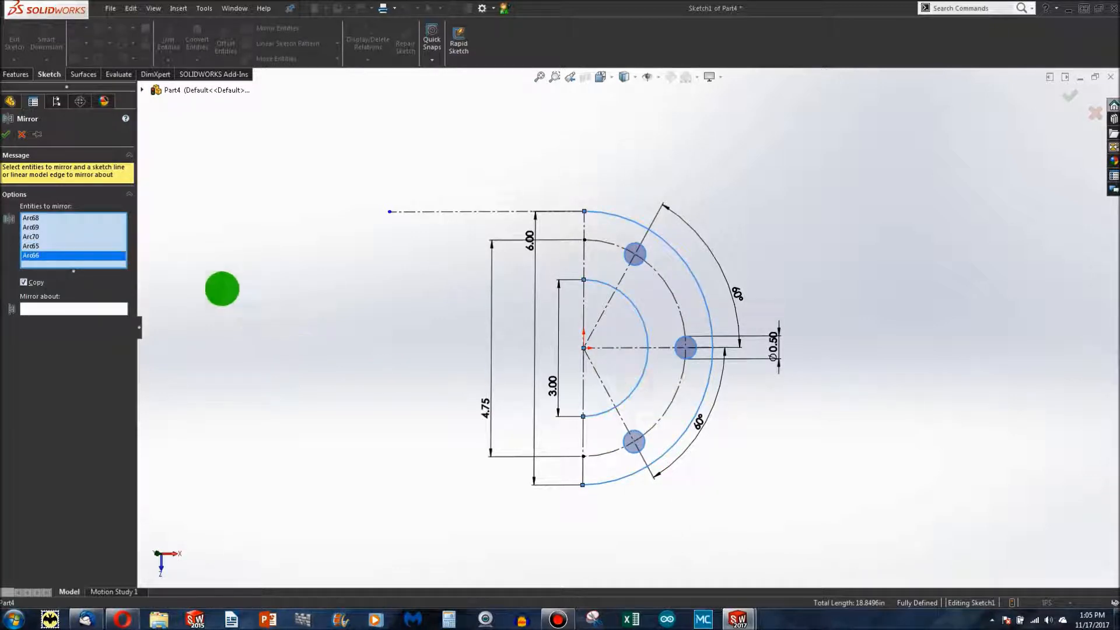
{"action": "left_click", "coordinate": [34, 309]}
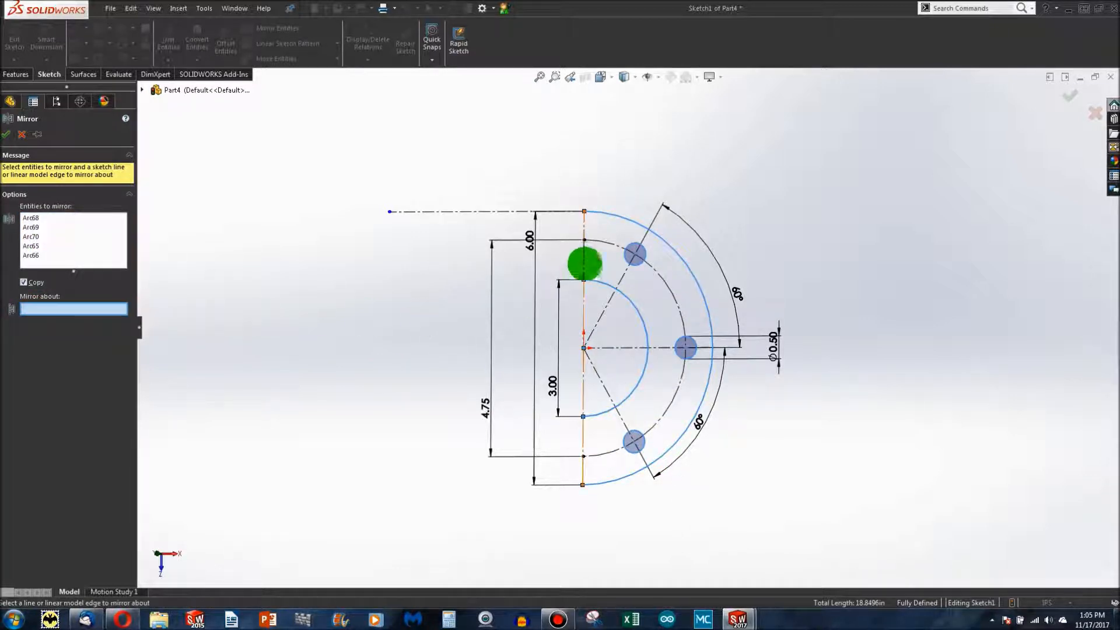
{"action": "left_click", "coordinate": [583, 256]}
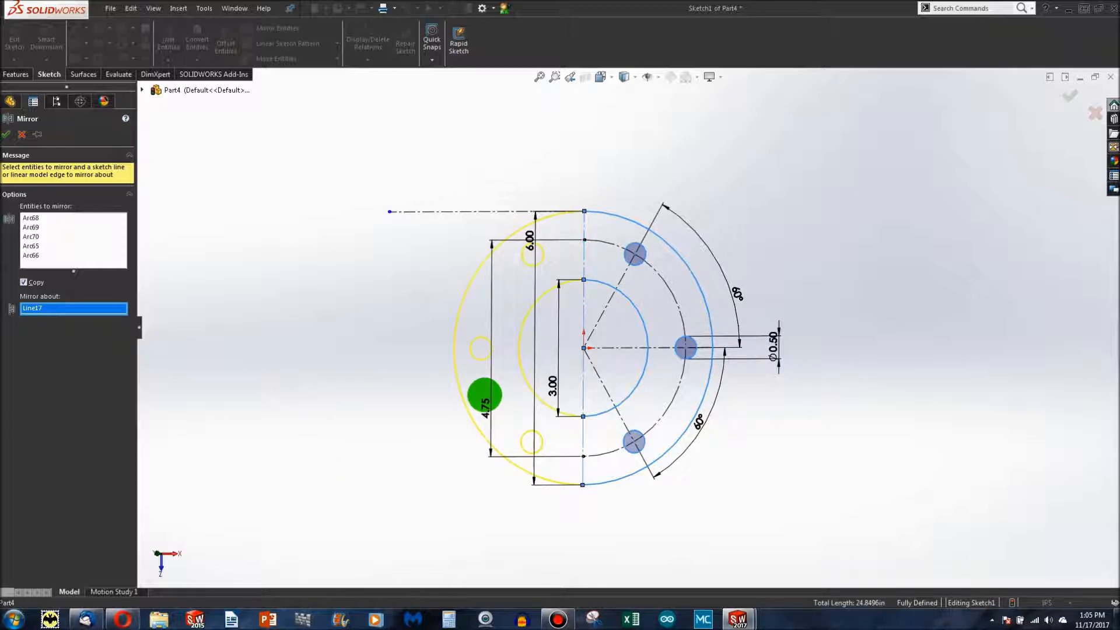
{"action": "scroll", "coordinate": [484, 394], "scroll_direction": "down", "scroll_amount": 2}
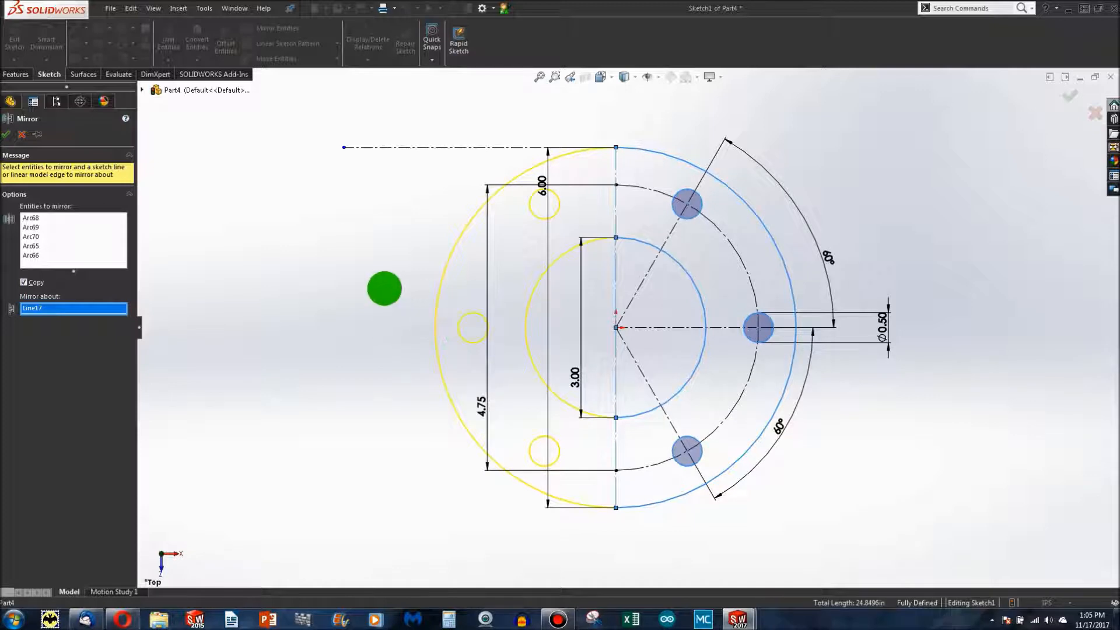
{"action": "left_click", "coordinate": [8, 134]}
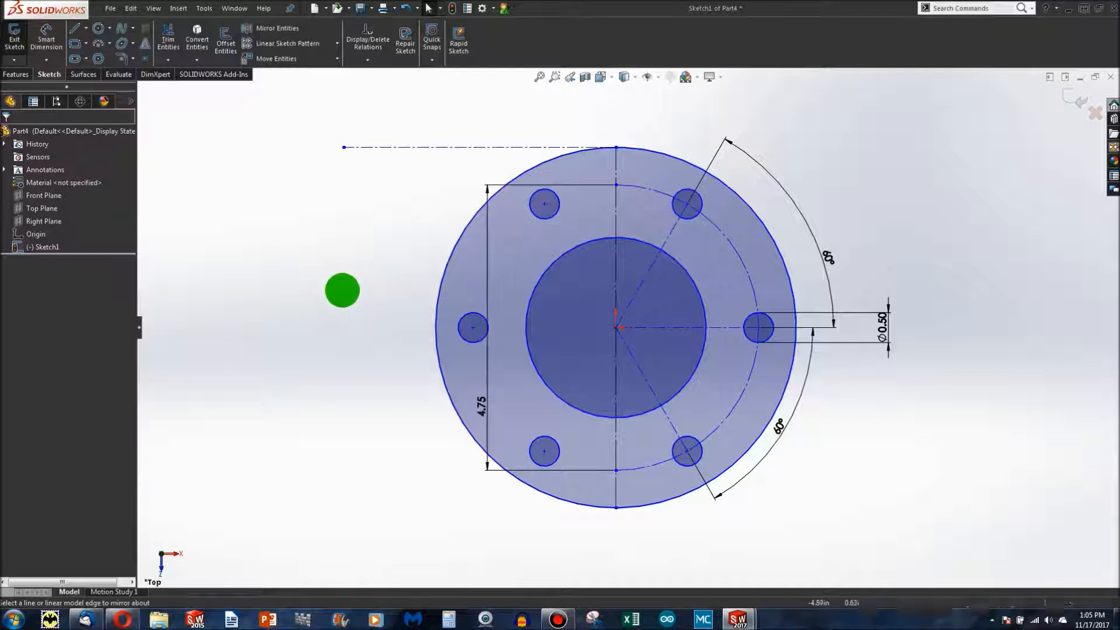
- Add diameter dimensions to the outer circle and the inner circle, placing both beside the profile
{"action": "left_click", "coordinate": [46, 37]}
{"action": "left_click", "coordinate": [525, 174]}
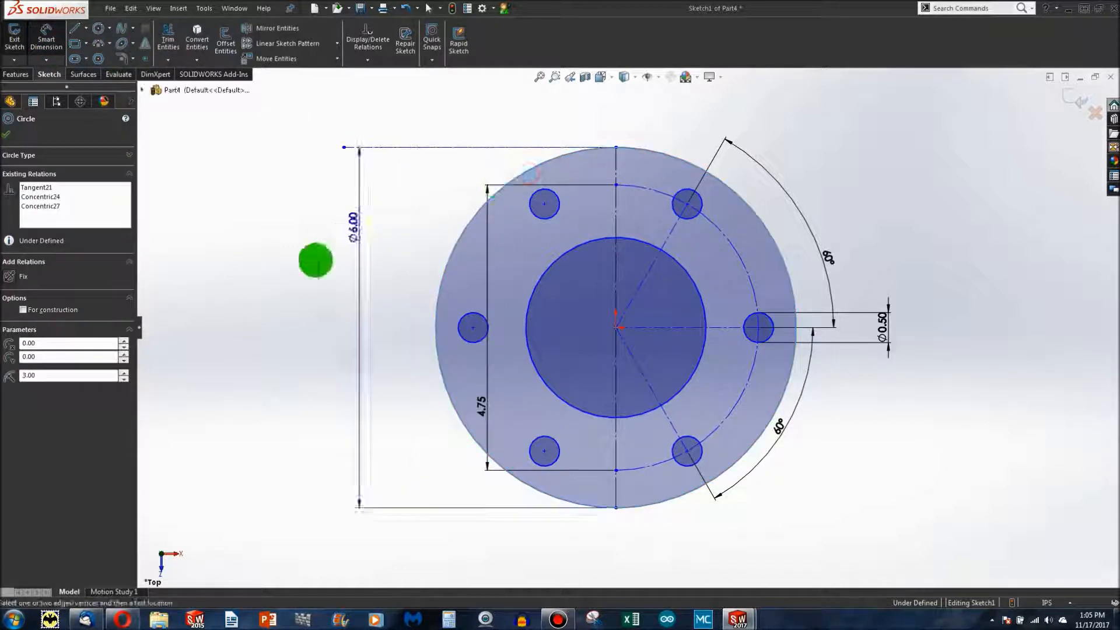
{"action": "left_click", "coordinate": [300, 300]}
{"action": "left_click", "coordinate": [255, 298]}
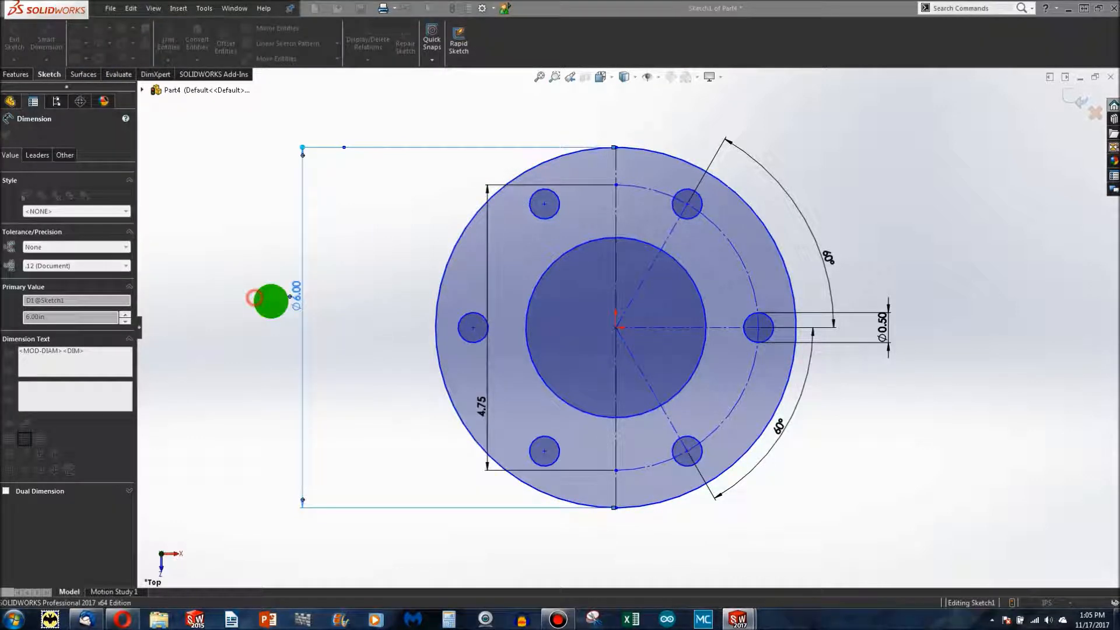
{"action": "left_click", "coordinate": [528, 298]}
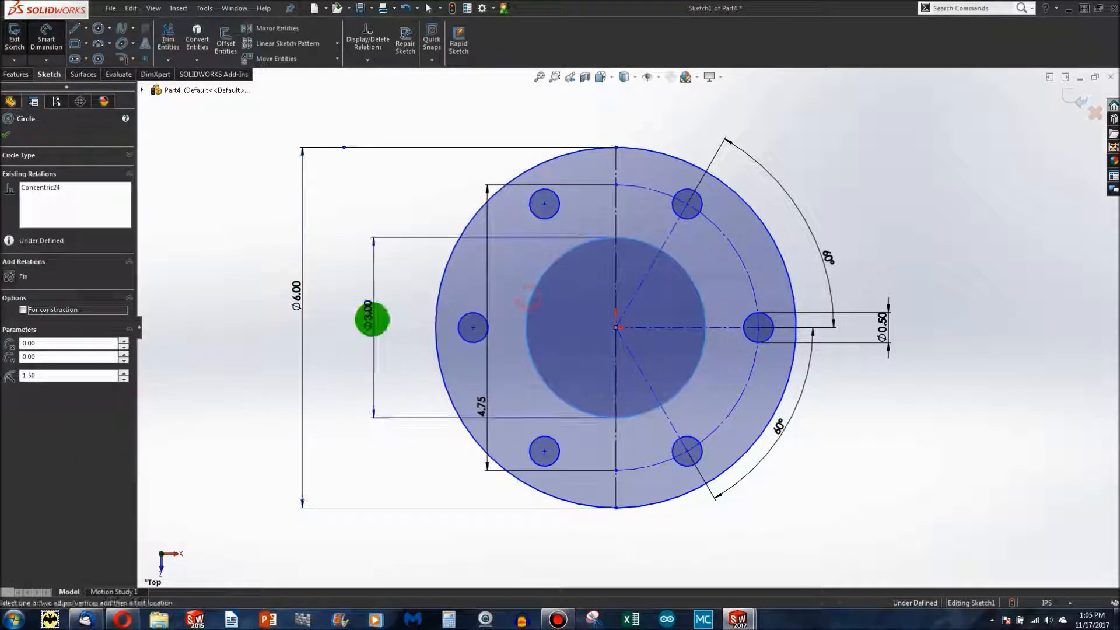
{"action": "left_click", "coordinate": [372, 319]}
{"action": "left_click", "coordinate": [320, 315]}
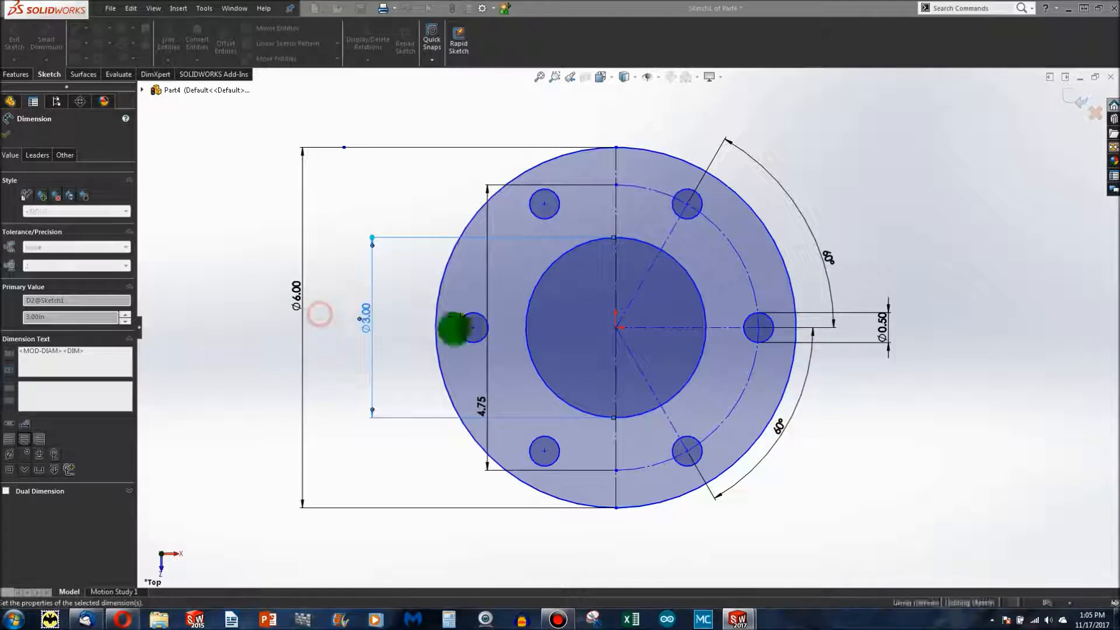
{"action": "key", "text": "Escape"}
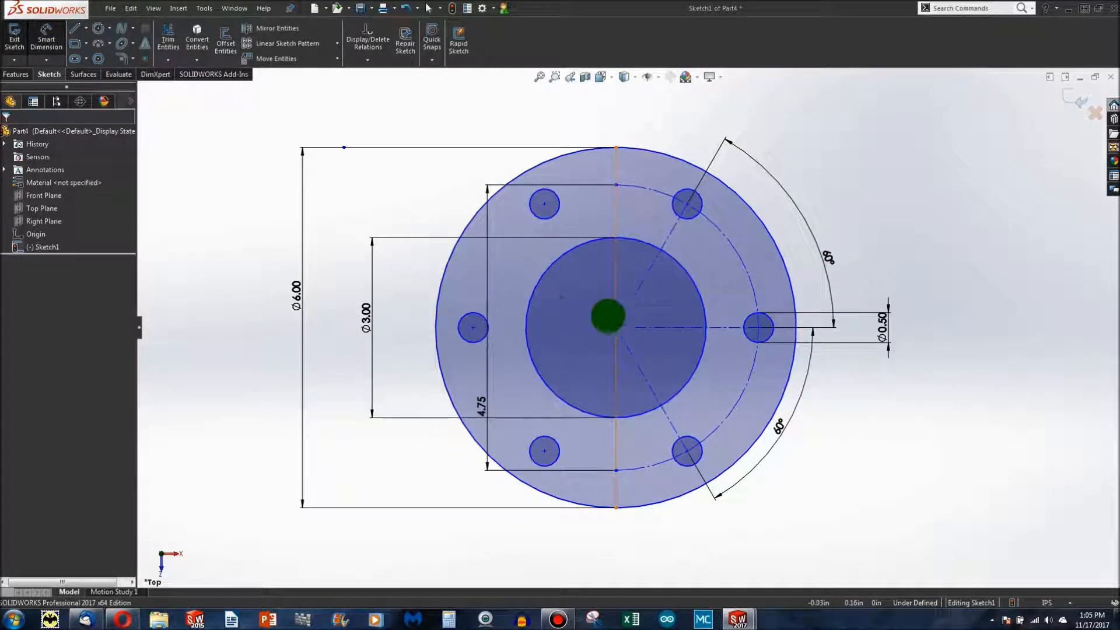
{"action": "left_click", "coordinate": [528, 297]}
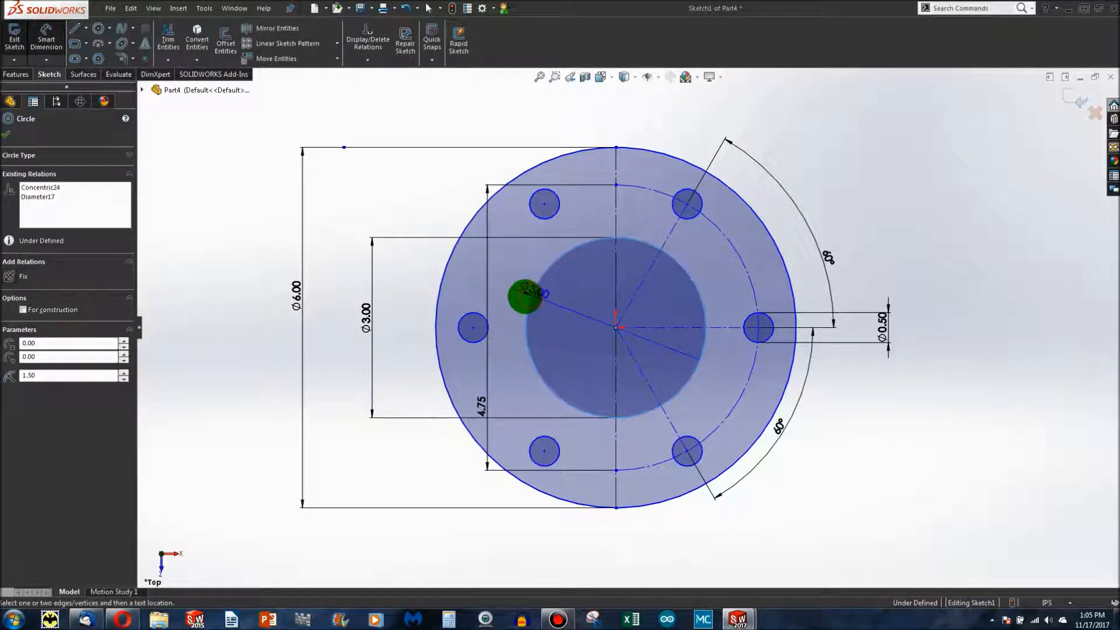
{"action": "key", "text": "Escape"}
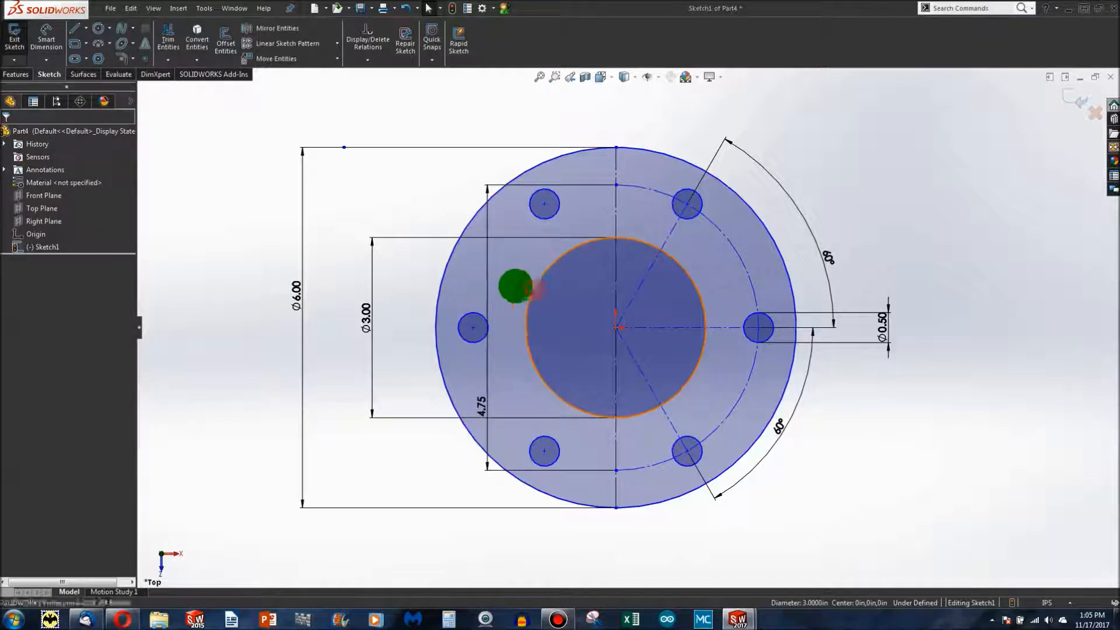
{"action": "left_click", "coordinate": [516, 283]}
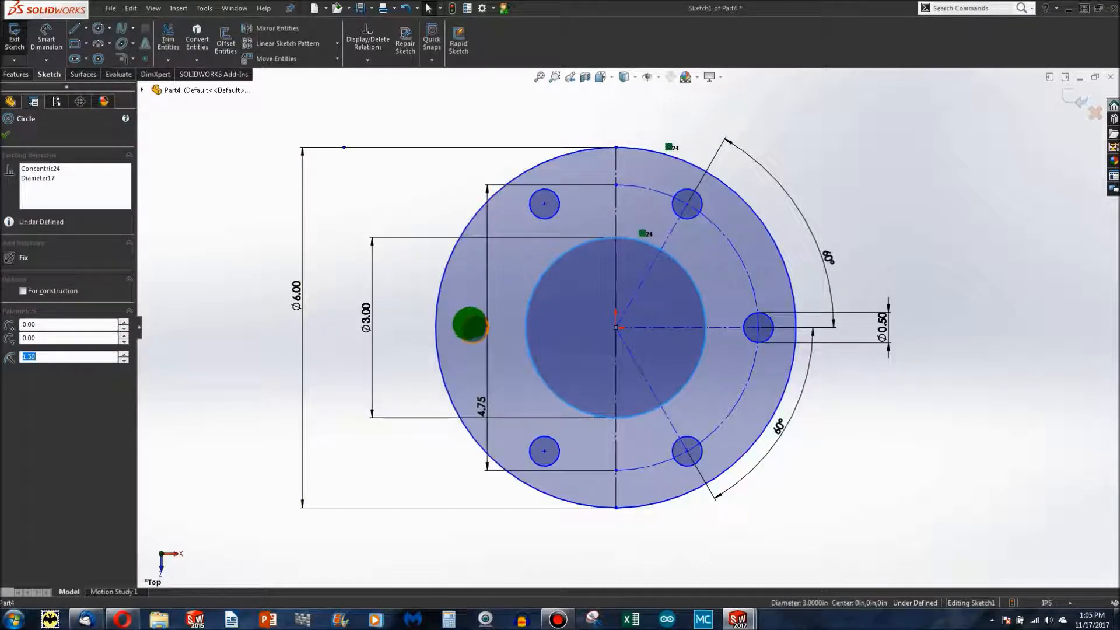
- Shift the flange sketch off the origin along the vertical centerline, and add a Coincident relation between its center point and the origin
{"action": "mouse_move", "coordinate": [473, 328]}
{"action": "left_mouse_down"}
{"action": "mouse_move", "coordinate": [467, 265]}
{"action": "mouse_move", "coordinate": [455, 395]}
{"action": "mouse_move", "coordinate": [495, 262]}
{"action": "mouse_move", "coordinate": [475, 300]}
{"action": "mouse_move", "coordinate": [473, 265]}
{"action": "left_mouse_up"}
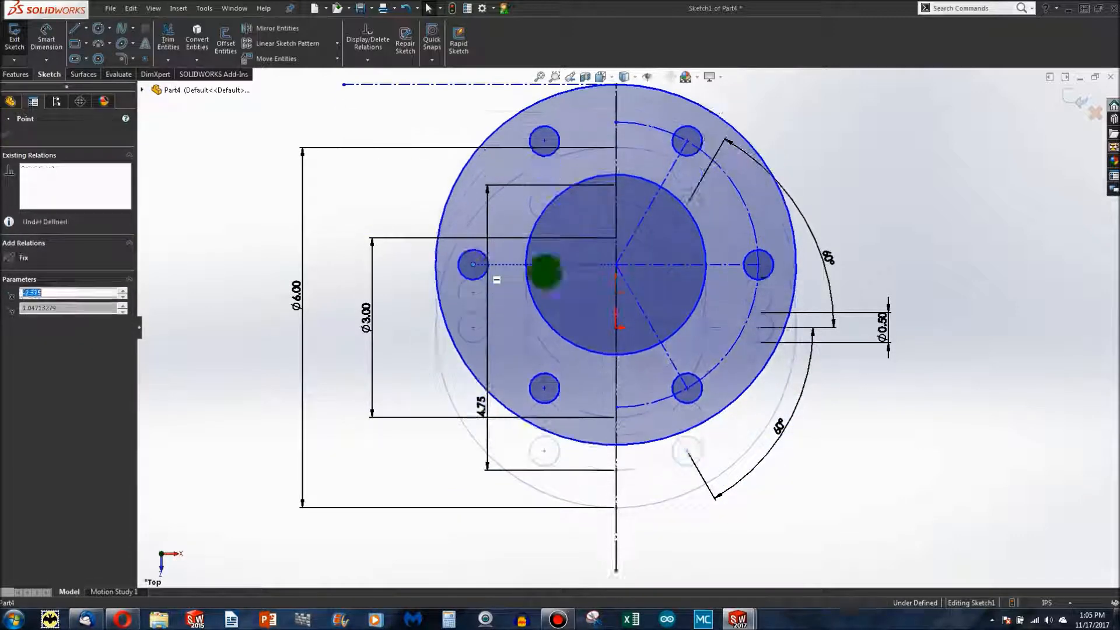
{"action": "left_click", "coordinate": [615, 264]}
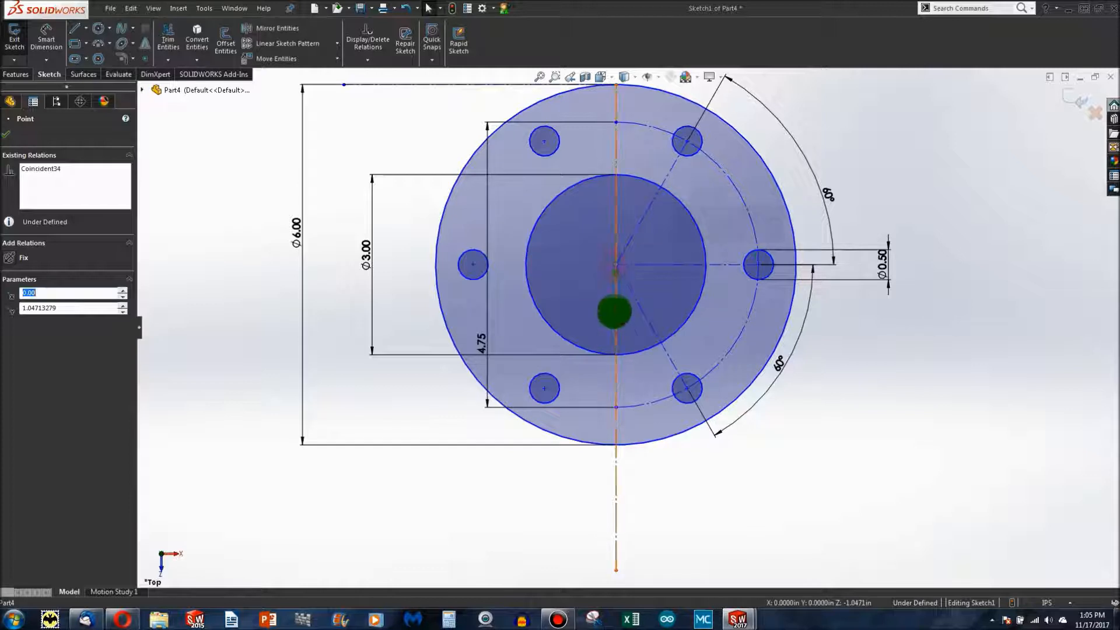
{"action": "left_click", "coordinate": [615, 329], "text": "ctrl"}
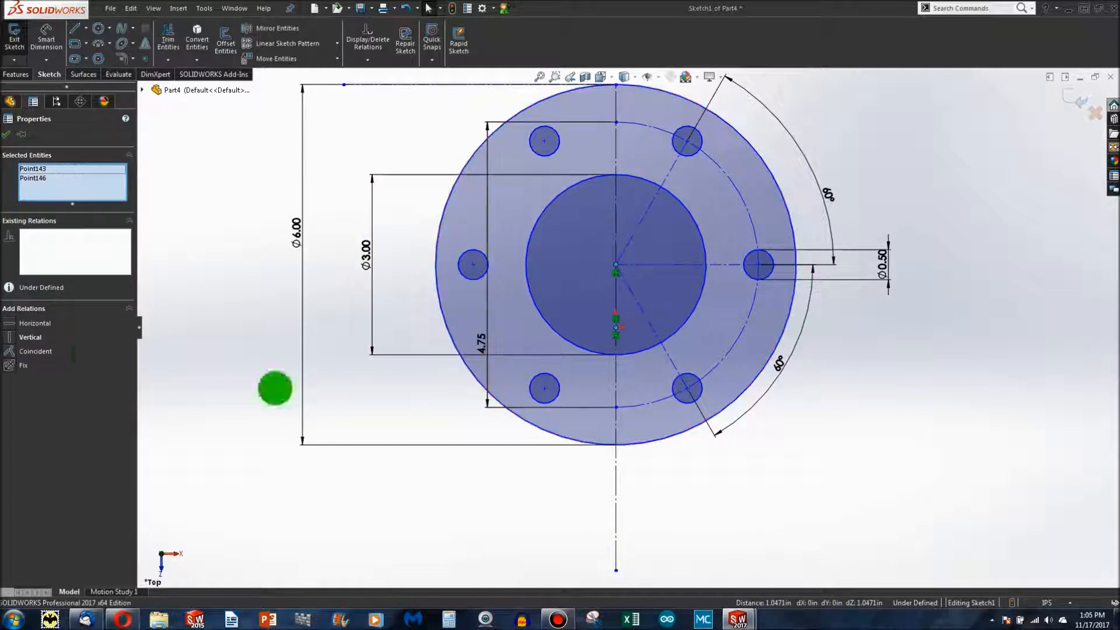
{"action": "left_click", "coordinate": [7, 350]}
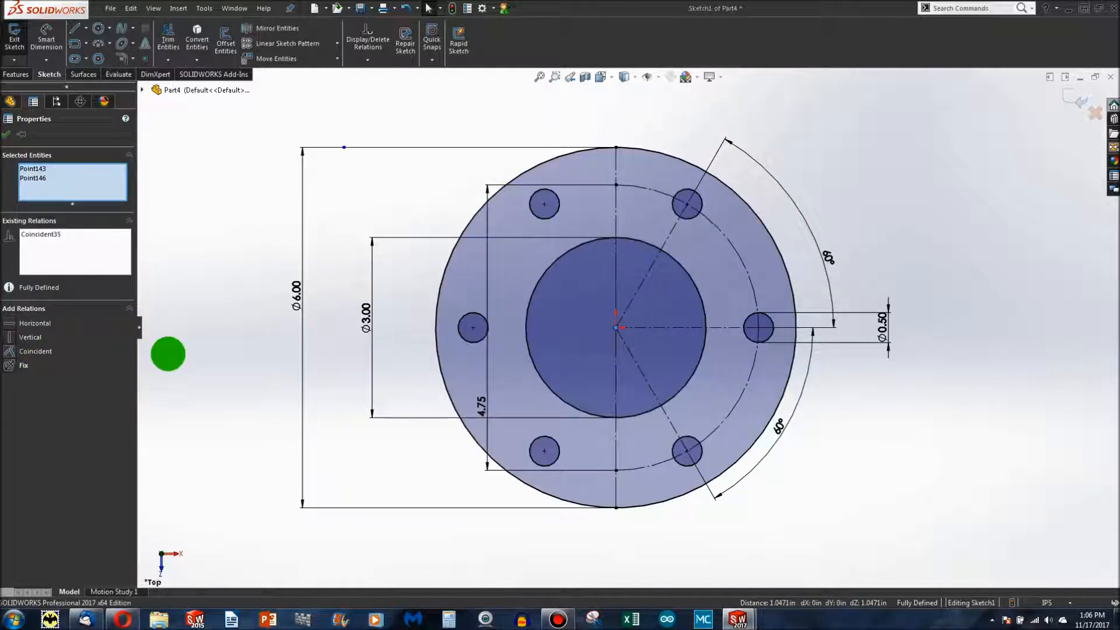
{"action": "left_click", "coordinate": [365, 193]}
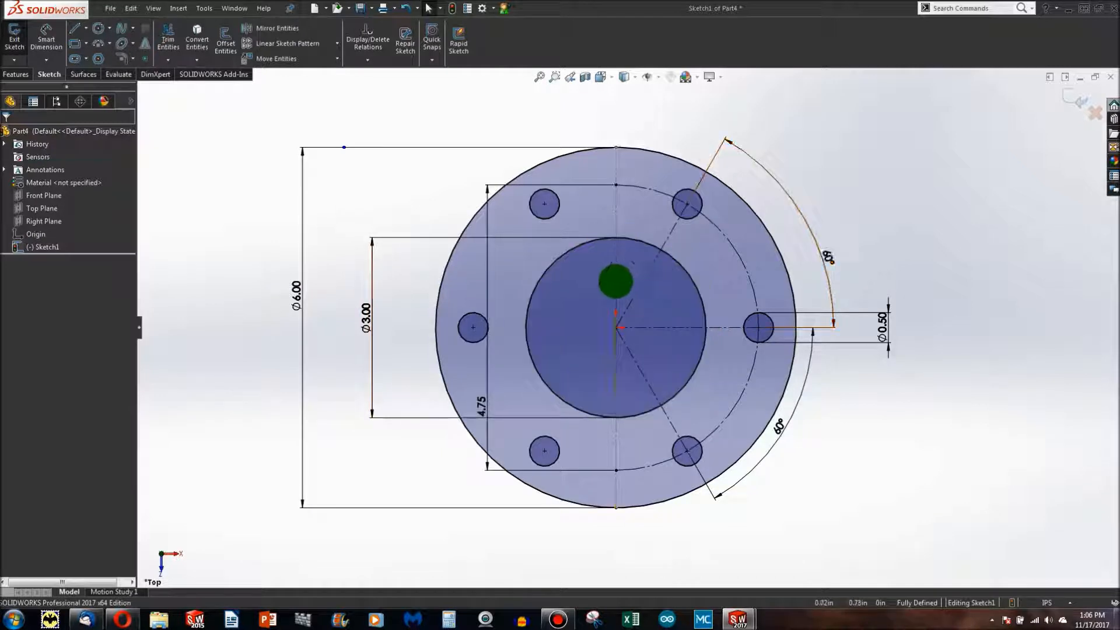
- Examine the relations of the angled, horizontal and vertical centerlines and of the inner circle
{"action": "left_click", "coordinate": [615, 275]}
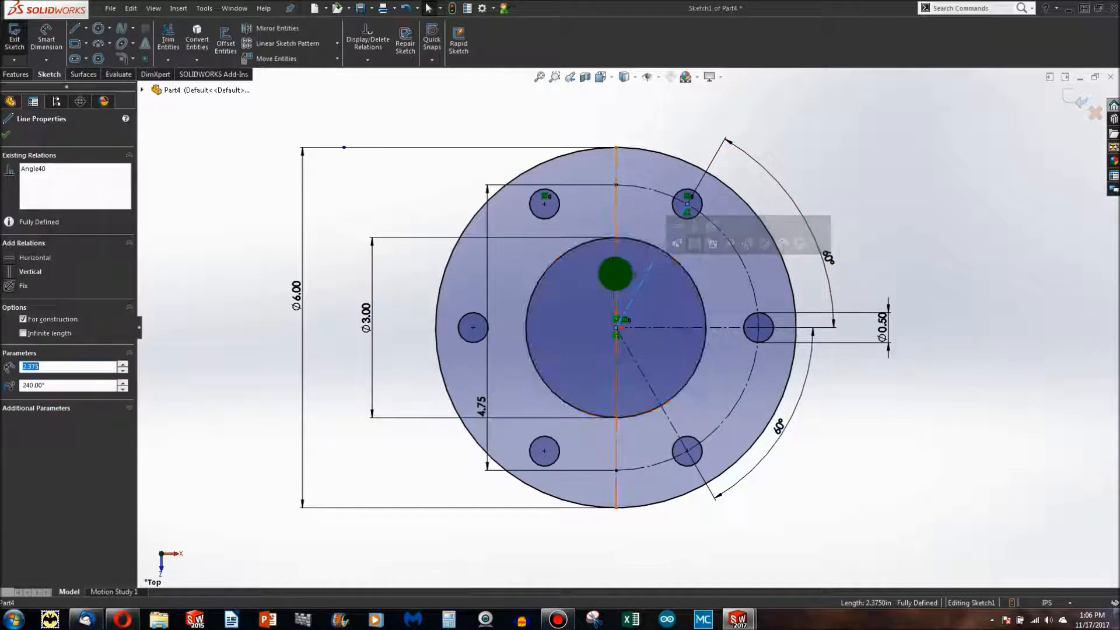
{"action": "left_click", "coordinate": [638, 368]}
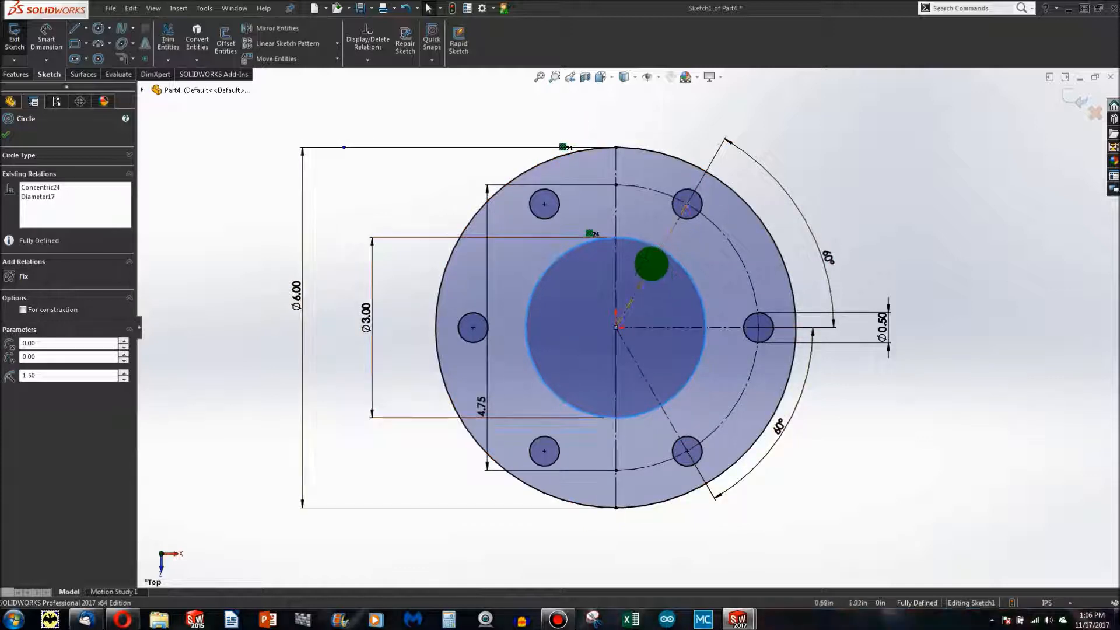
{"action": "left_click", "coordinate": [651, 264]}
{"action": "left_click", "coordinate": [669, 327]}
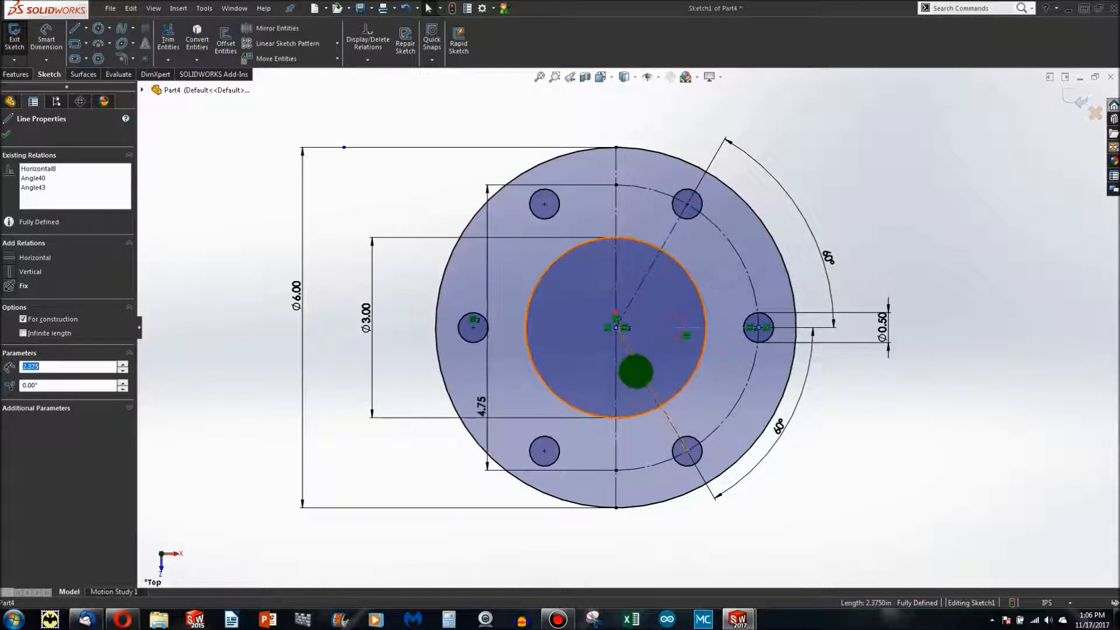
{"action": "left_click", "coordinate": [615, 369]}
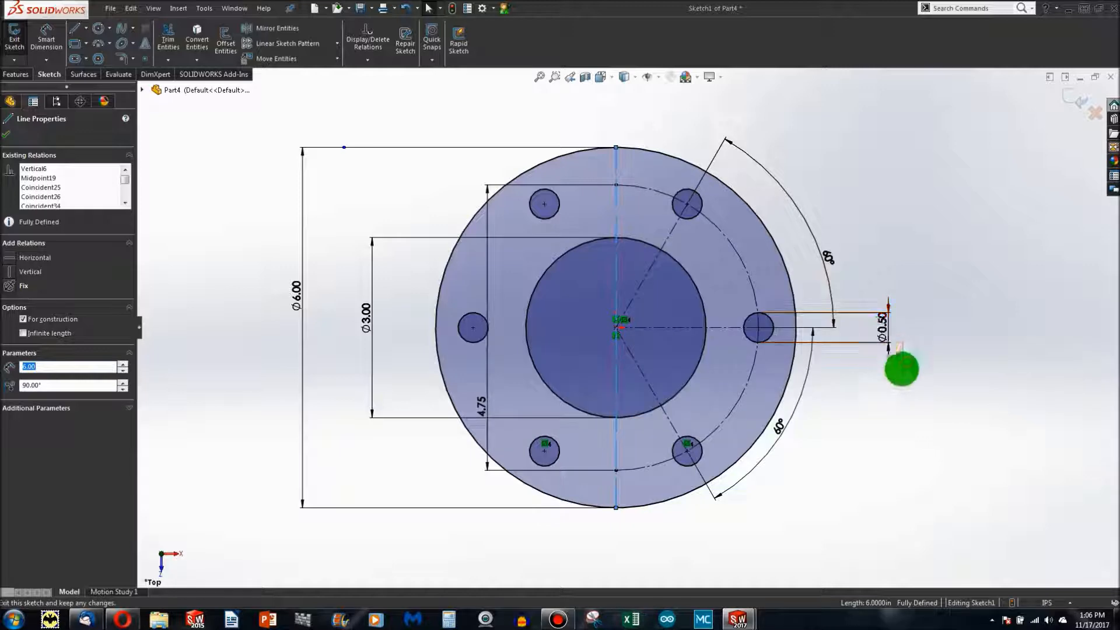
{"action": "left_click", "coordinate": [901, 368]}
- View the finished flange in Part1 for comparison, return to the Part4 sketch and inspect the construction arc
{"action": "left_click", "coordinate": [736, 619]}
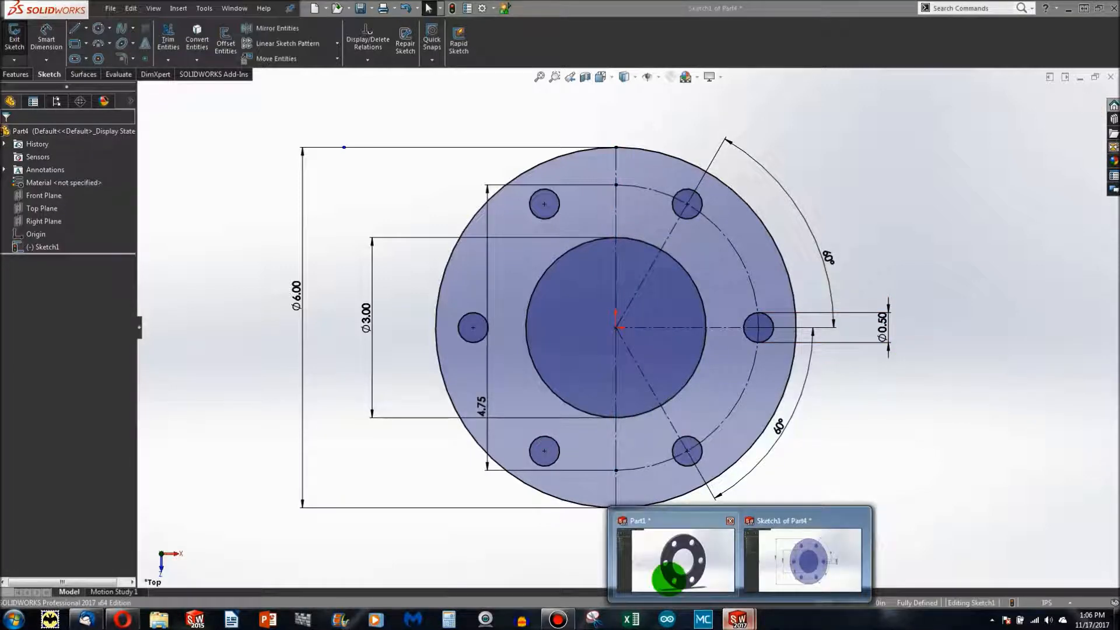
{"action": "left_click", "coordinate": [669, 579]}
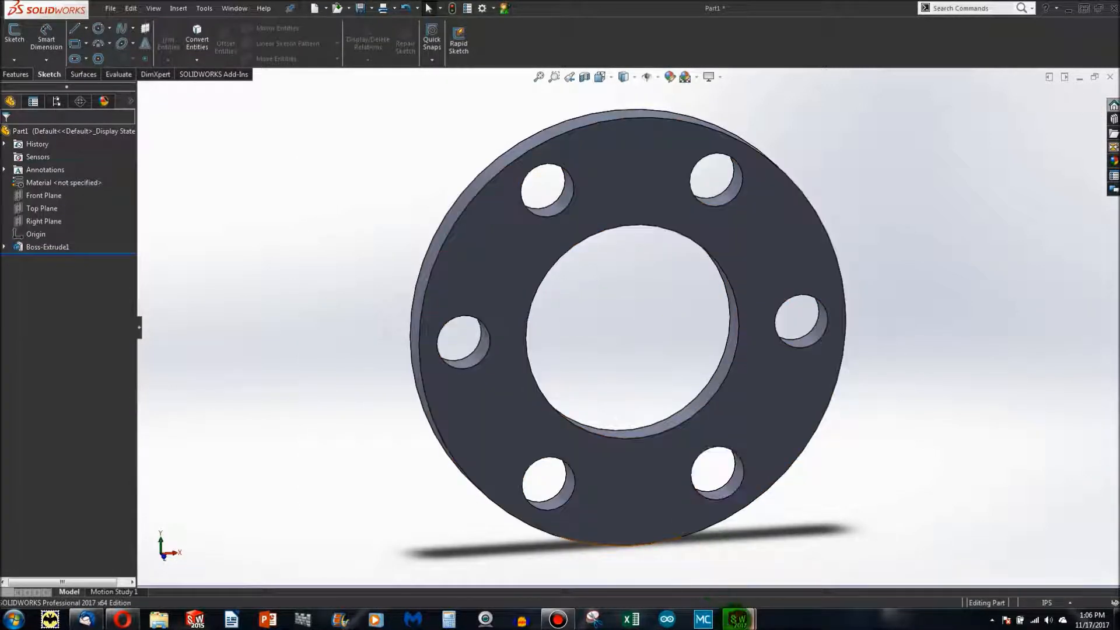
{"action": "left_click", "coordinate": [737, 619]}
{"action": "left_click", "coordinate": [790, 539]}
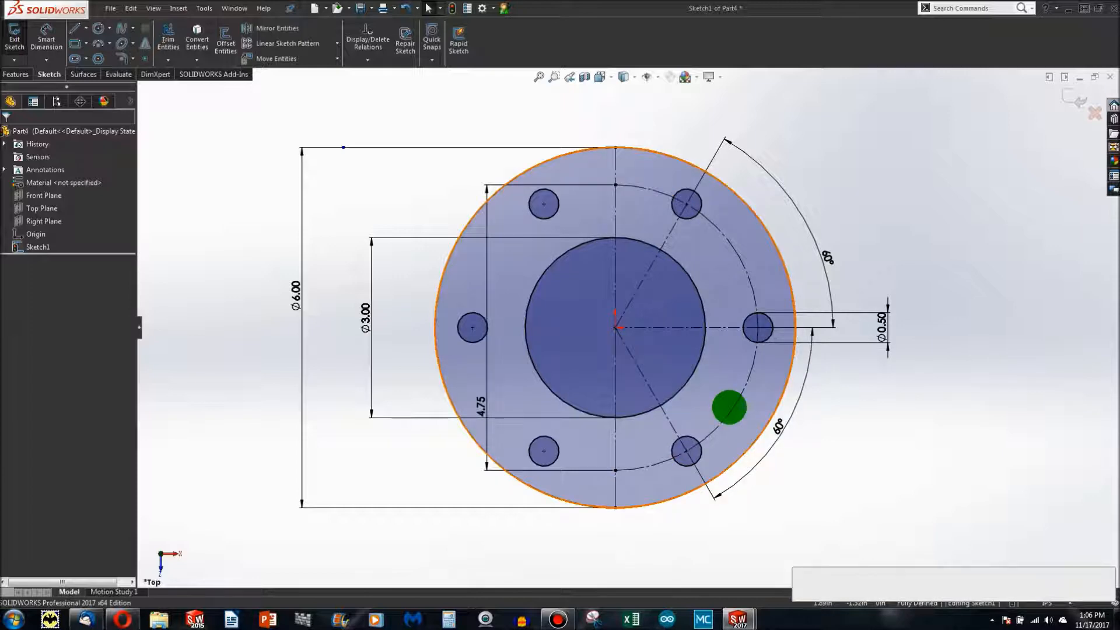
{"action": "left_click", "coordinate": [729, 407]}
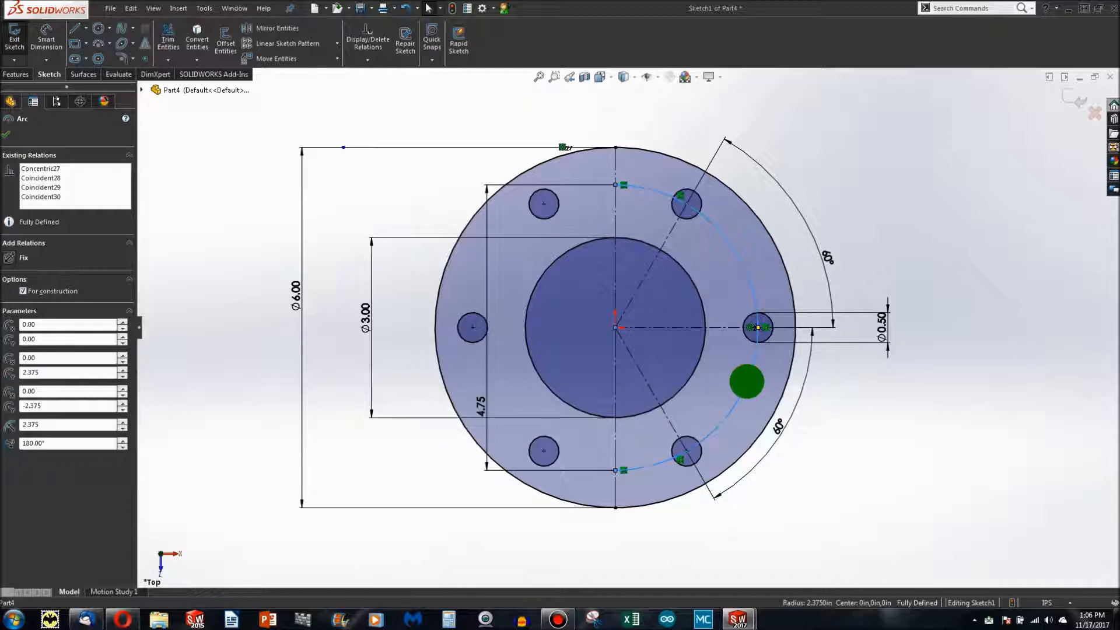
{"action": "left_click", "coordinate": [850, 391]}
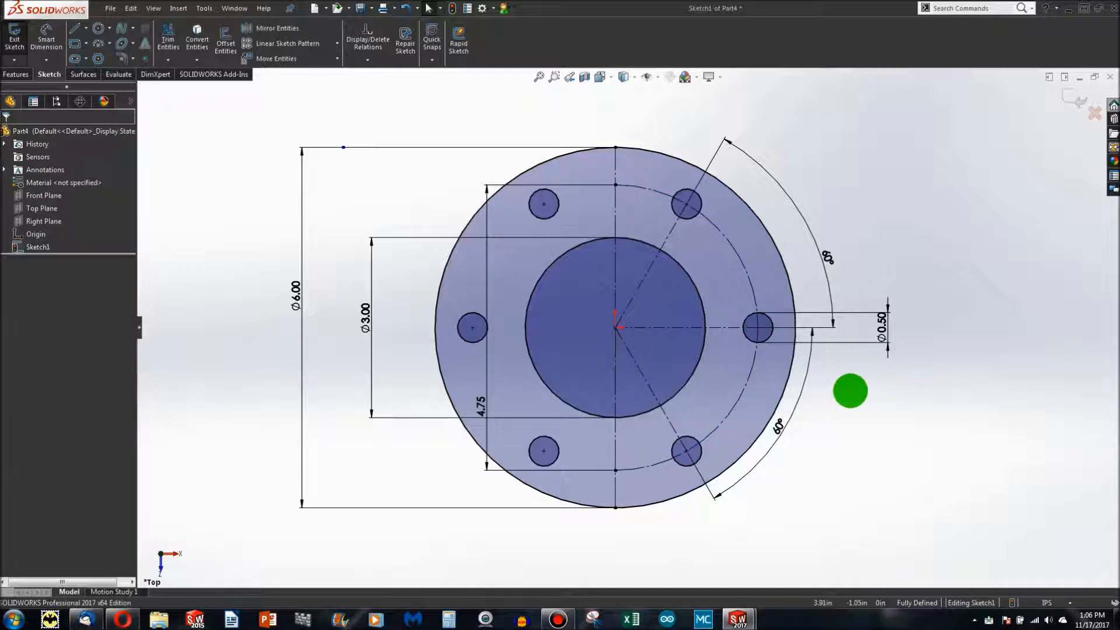